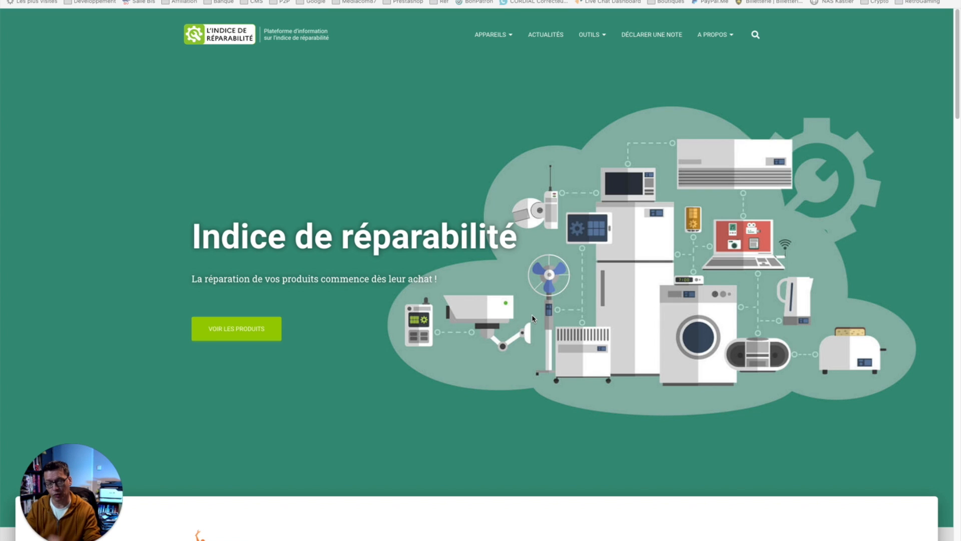
# Browse the repairability index homepage down through its list of rated washing machines.
pyautogui.scroll(-10, 505, 321)
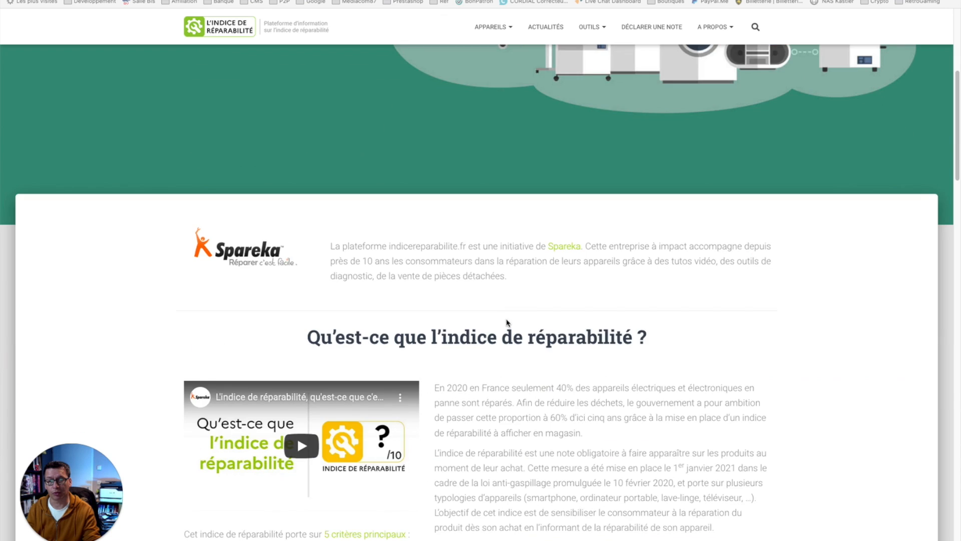
pyautogui.scroll(-10, 545, 334)
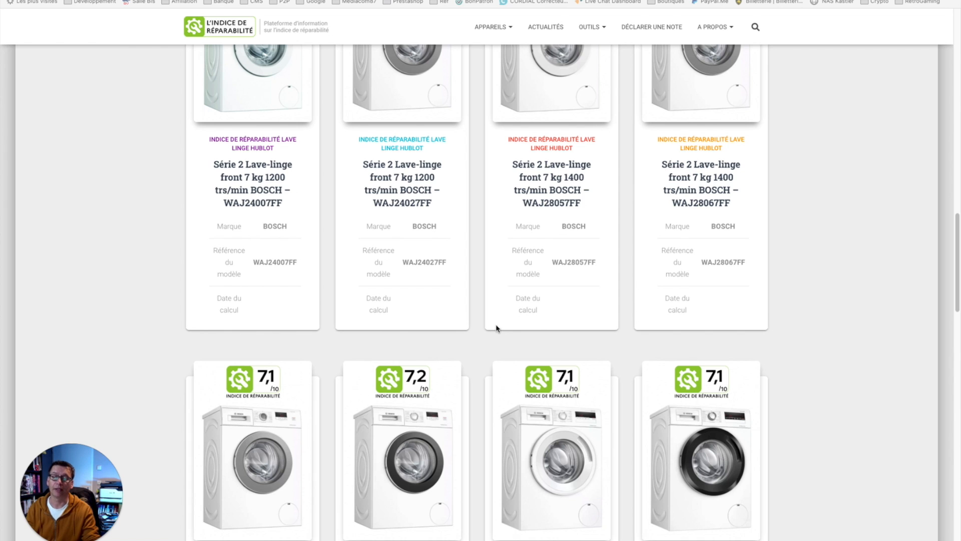
pyautogui.scroll(-7, 490, 333)
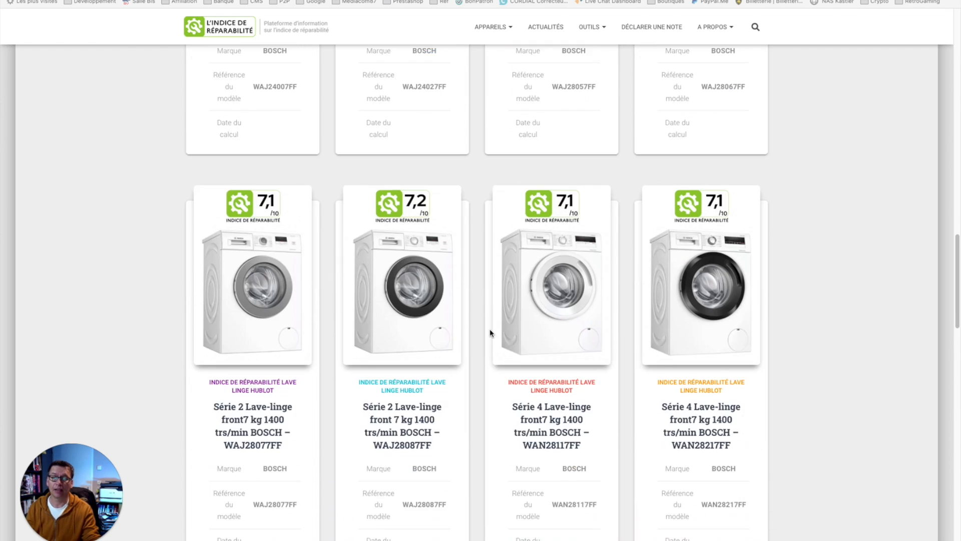
pyautogui.scroll(-10, 490, 332)
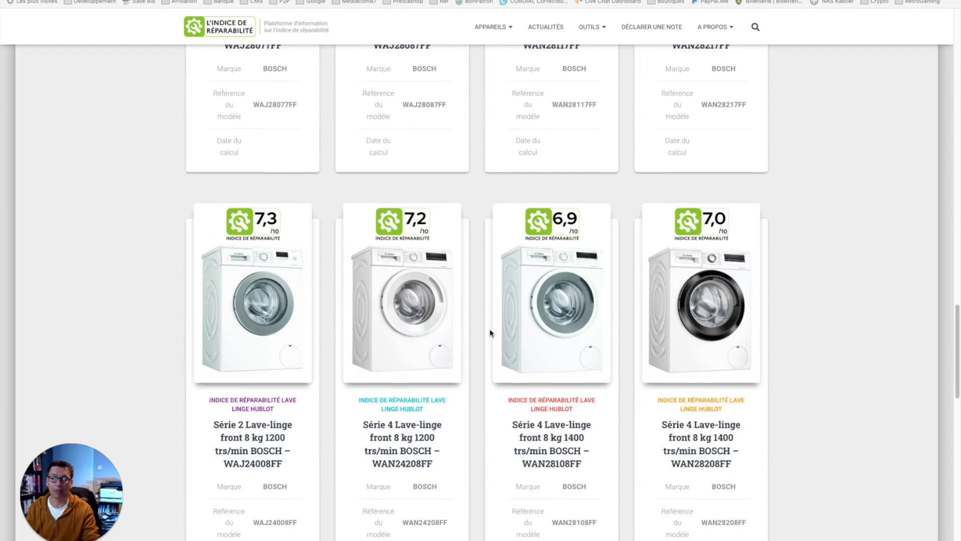
pyautogui.scroll(20, 483, 338)
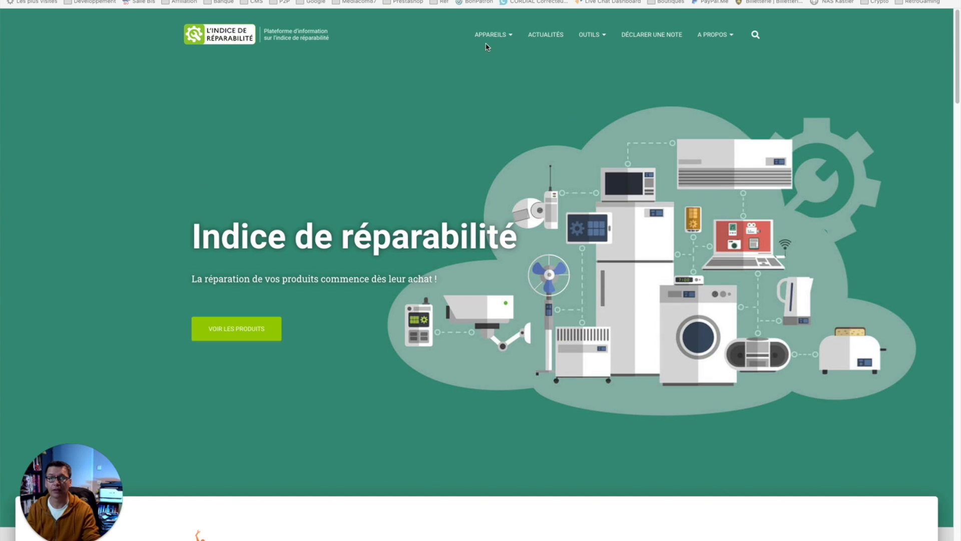
# Review the site's appliance categories and open the "Logo indice de réparabilité" page.
pyautogui.click(511, 35)
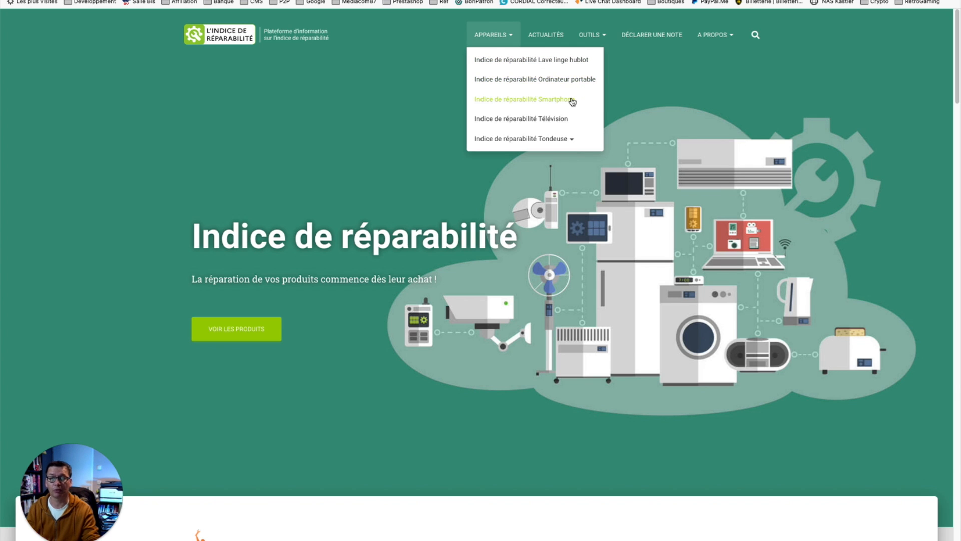
pyautogui.moveTo(568, 140)
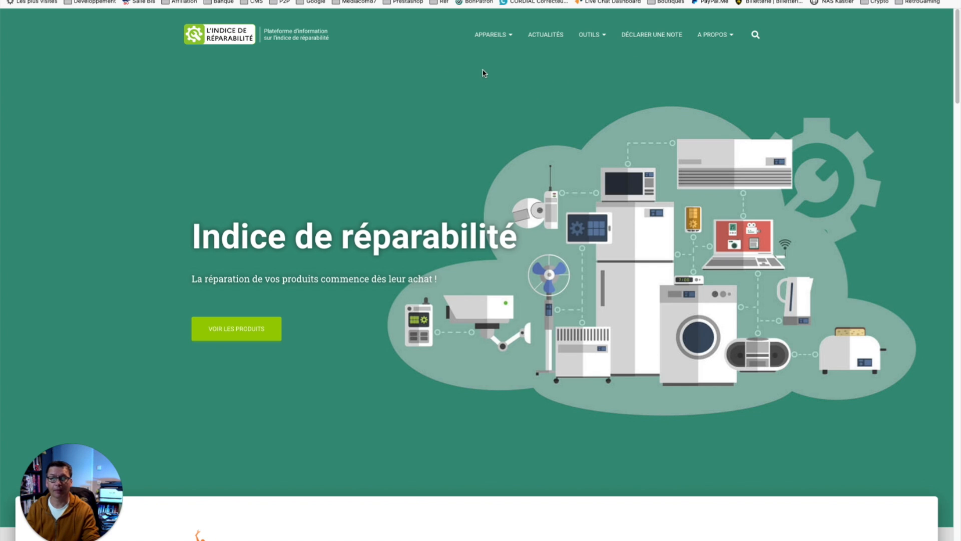
pyautogui.moveTo(595, 39)
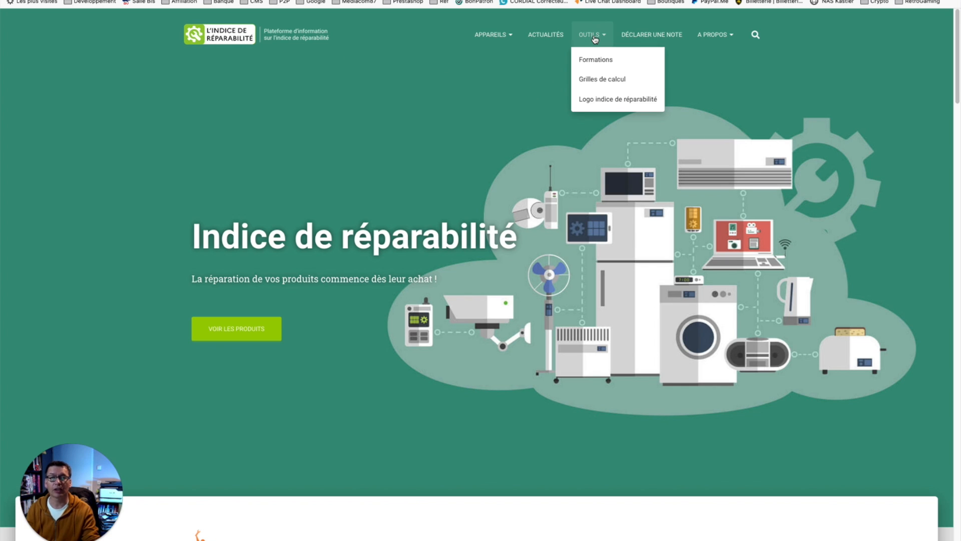
pyautogui.click(619, 100)
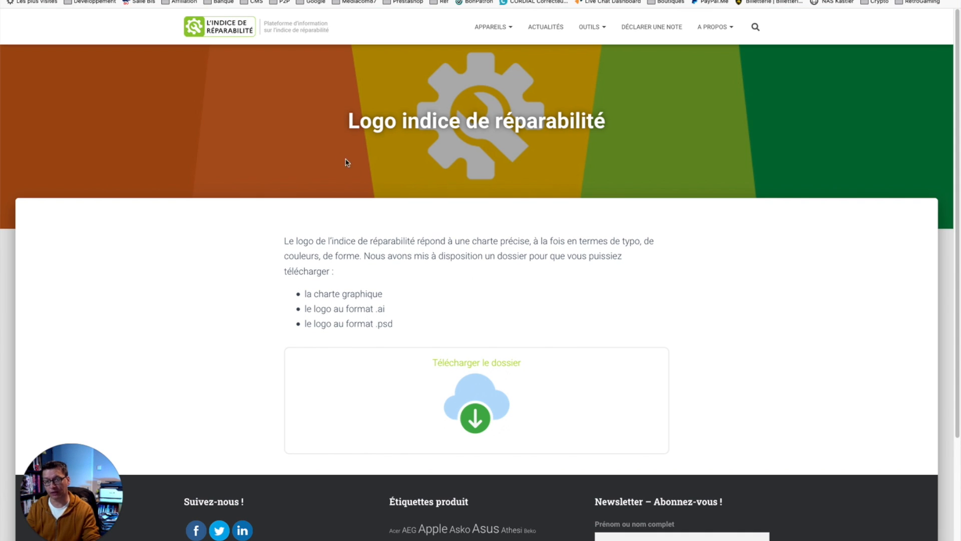
# Return to the repairability site's homepage and examine the index explanation and the scores shown on the washing machines.
pyautogui.click(233, 38)
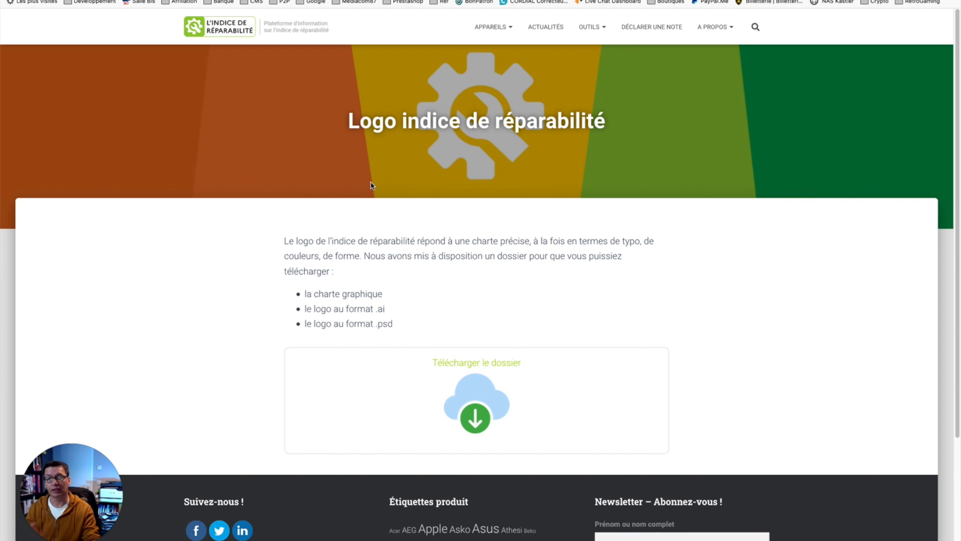
pyautogui.scroll(-10, 536, 245)
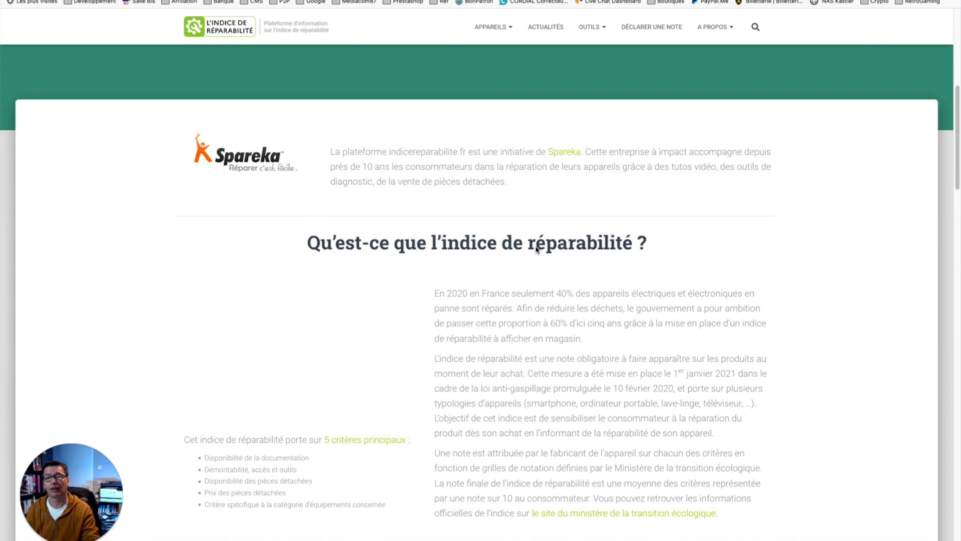
pyautogui.scroll(-2, 534, 247)
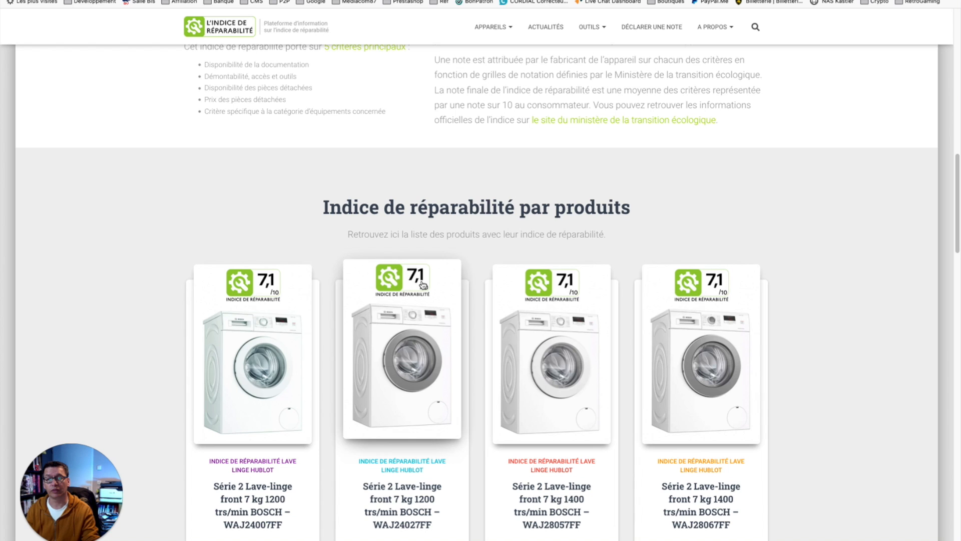
pyautogui.scroll(-16, 442, 299)
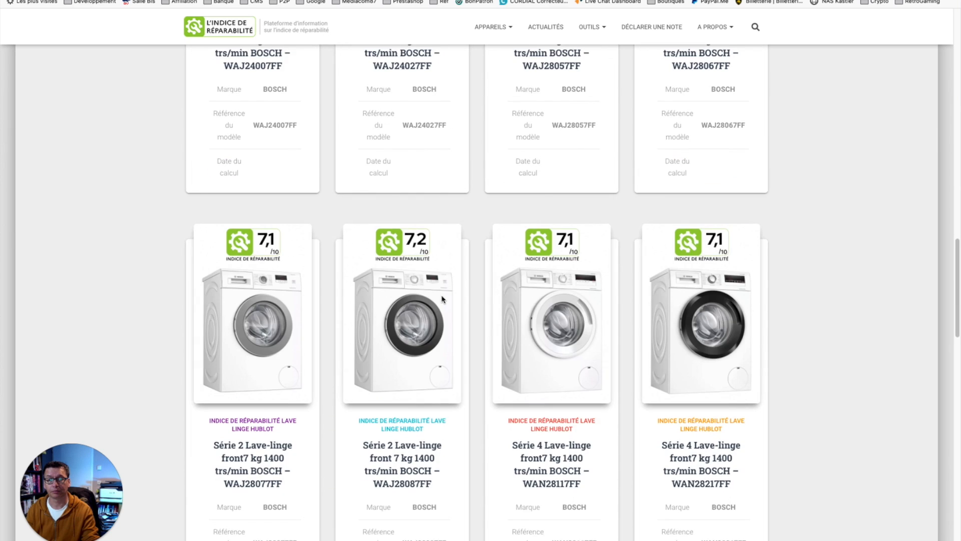
pyautogui.scroll(-4, 441, 300)
pyautogui.scroll(4, 370, 221)
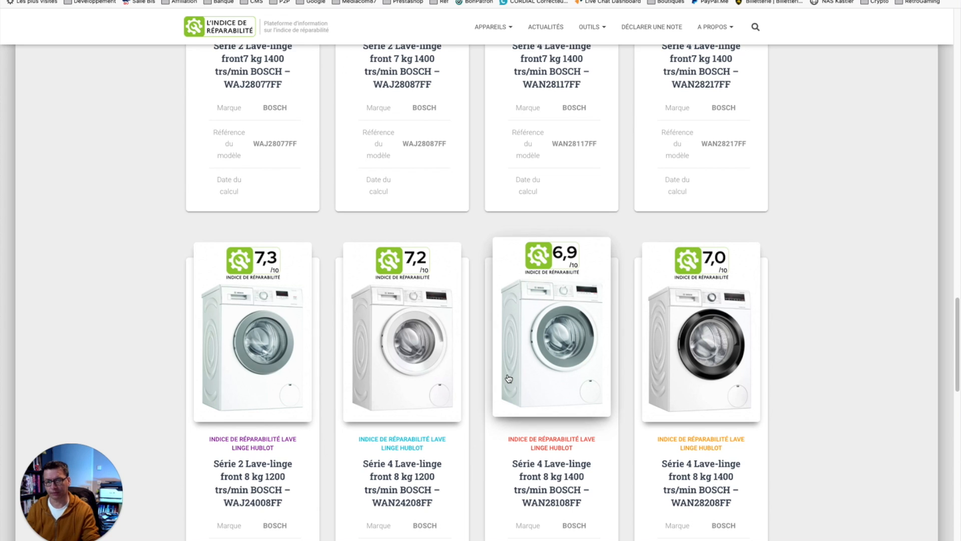
pyautogui.scroll(2, 508, 379)
pyautogui.scroll(4, 508, 379)
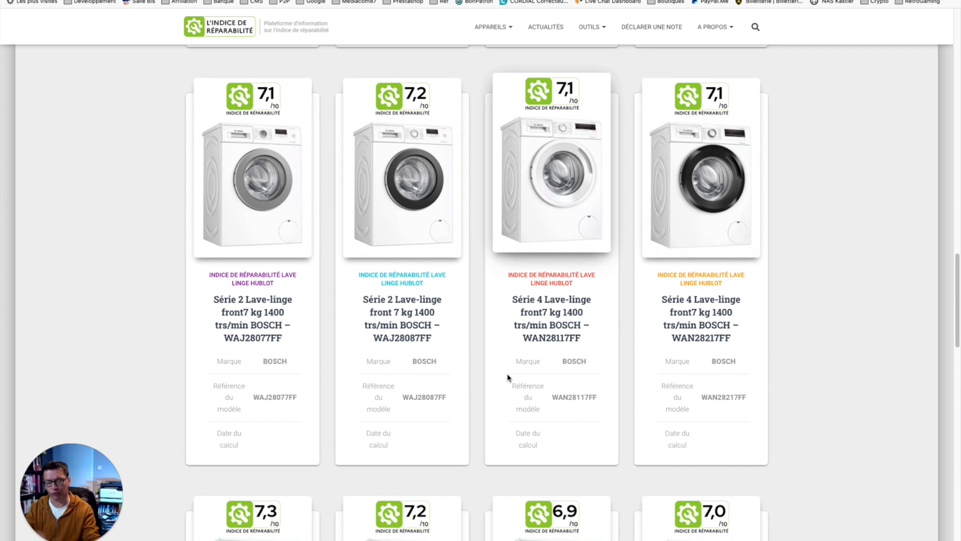
pyautogui.scroll(15, 508, 379)
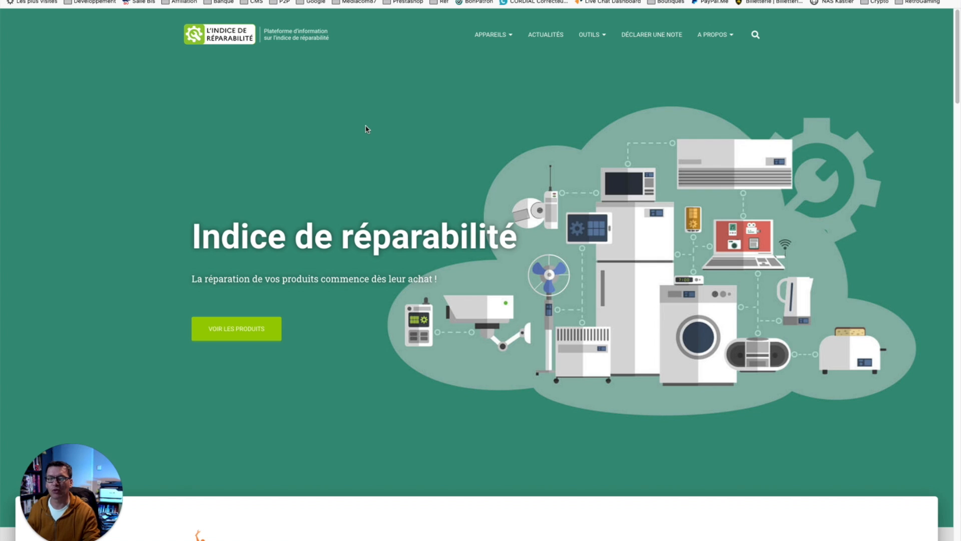
# Switch to the PrestaShop module manager and open the configuration of the "Associez des images à vos caractéristiques" module.
pyautogui.click(200, 0)
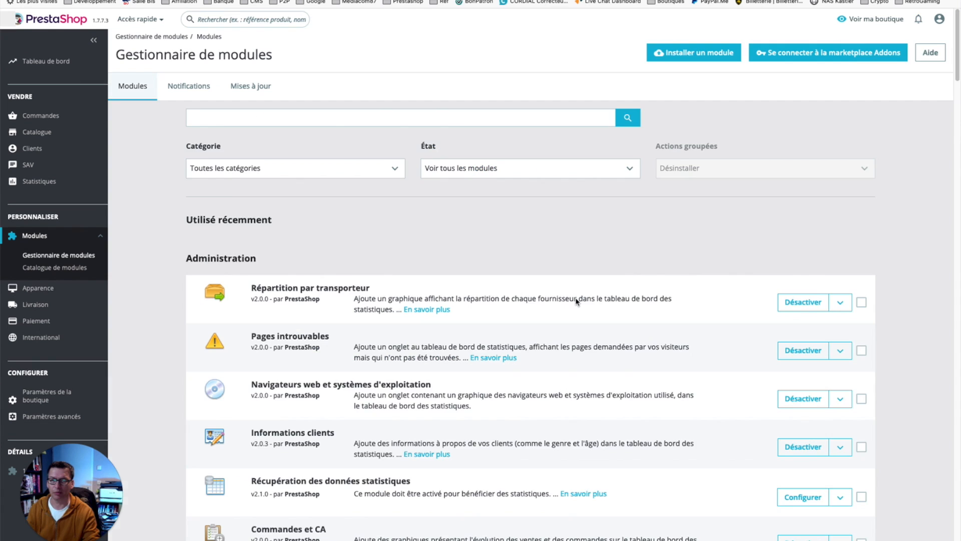
pyautogui.scroll(-7, 576, 300)
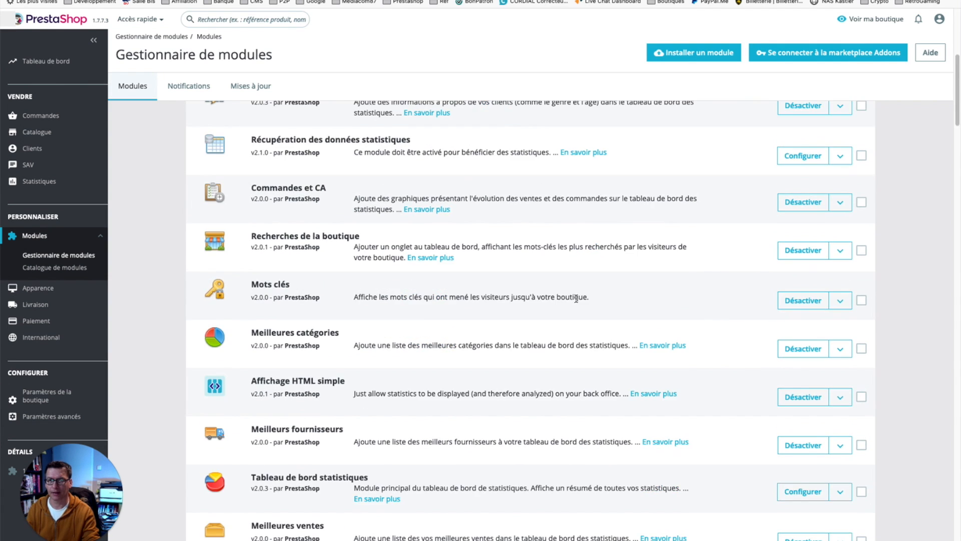
pyautogui.scroll(-5, 576, 301)
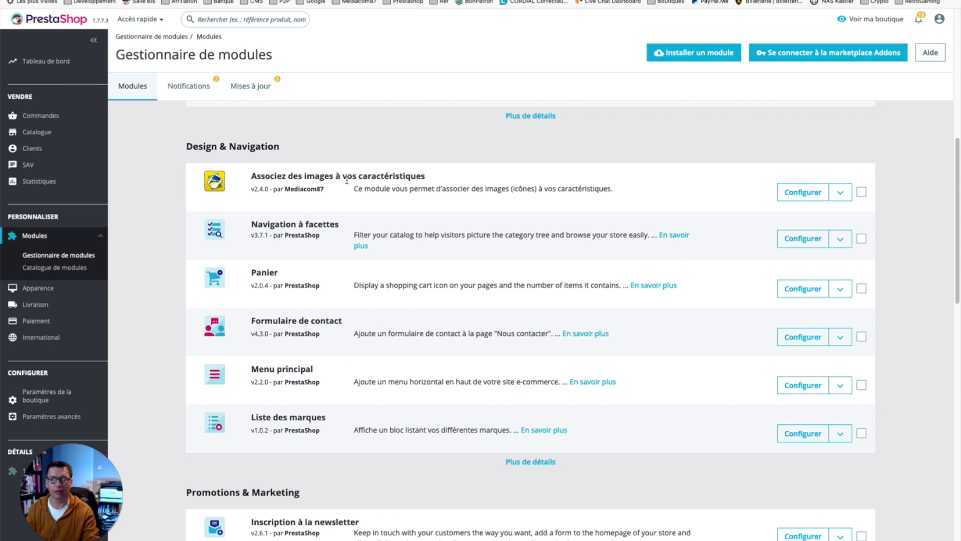
pyautogui.click(794, 195)
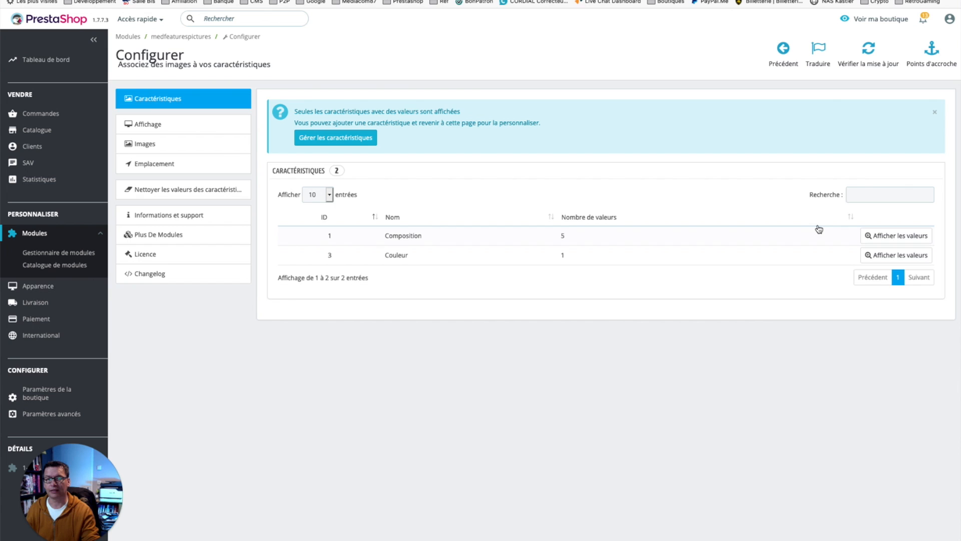
# Search the module's feature list for "comp" and clear the search.
pyautogui.click(864, 195)
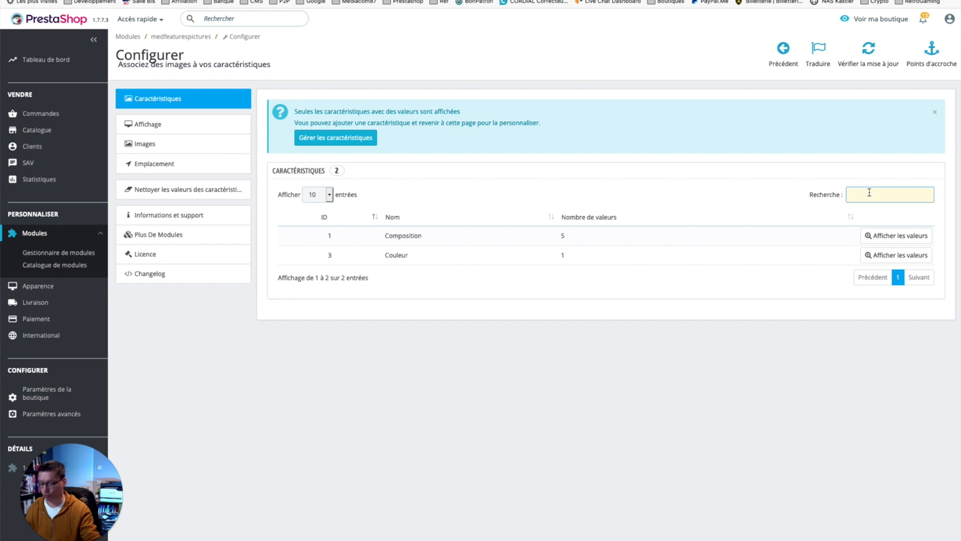
pyautogui.write('comp')
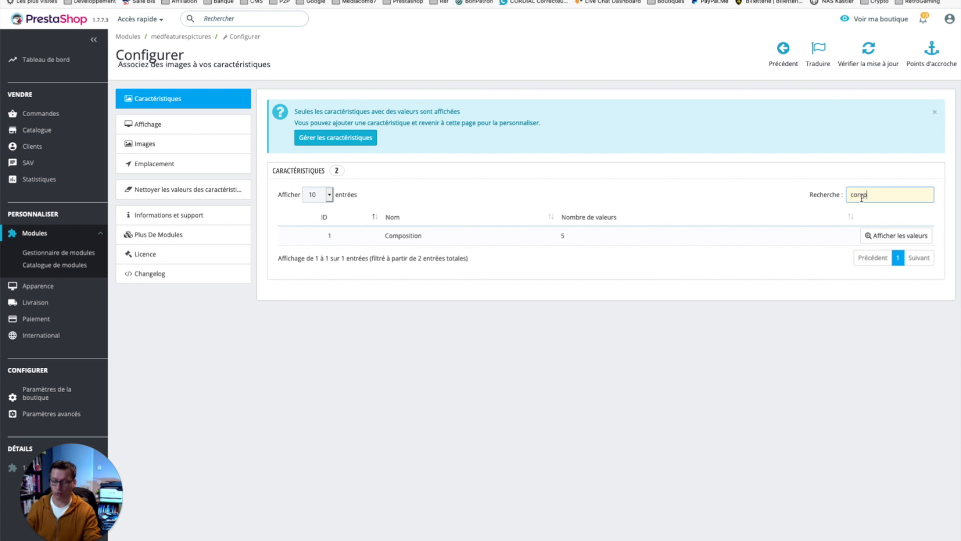
pyautogui.press('BackSpace')
pyautogui.press('BackSpace')
pyautogui.press('BackSpace')
pyautogui.press('BackSpace')
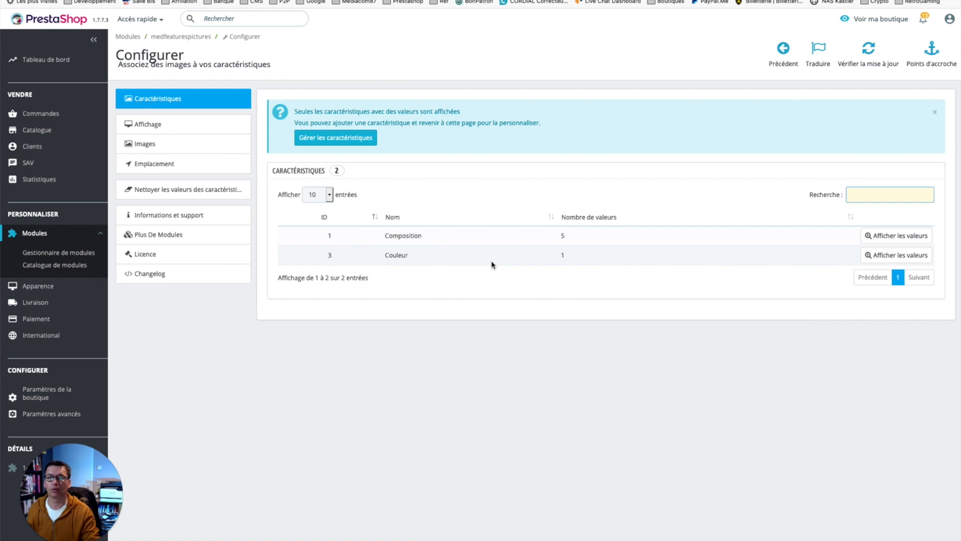
# Open the module's display settings and review the link opening methods and the multilingual block title.
pyautogui.click(171, 125)
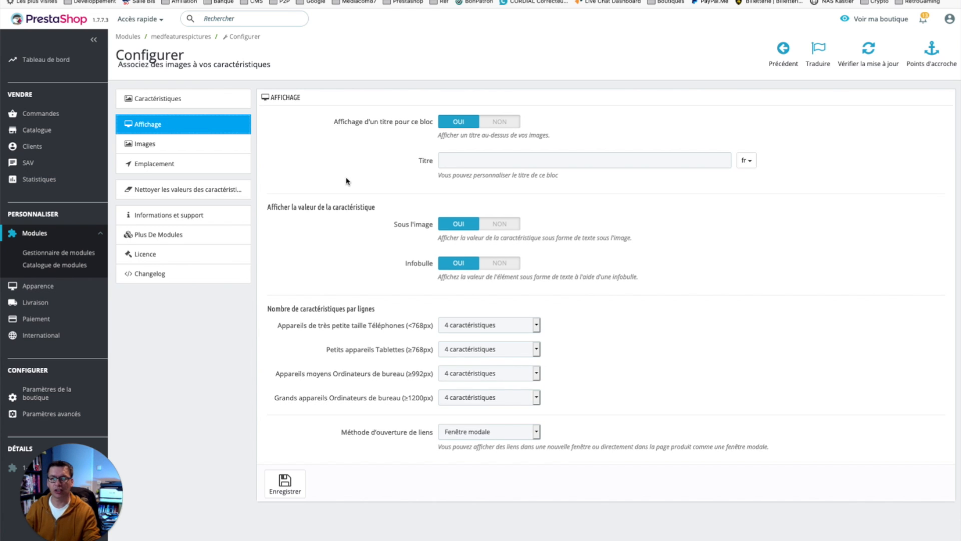
pyautogui.click(477, 433)
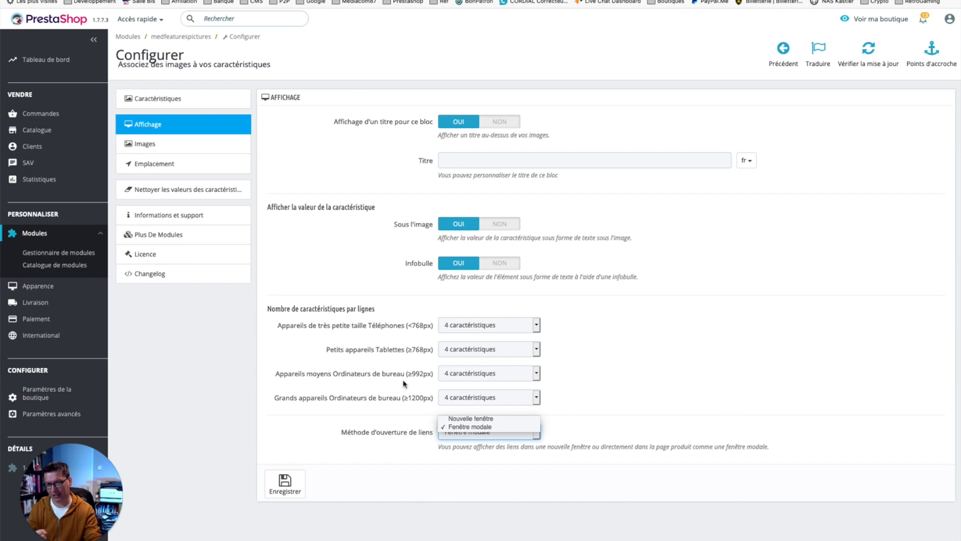
pyautogui.click(451, 428)
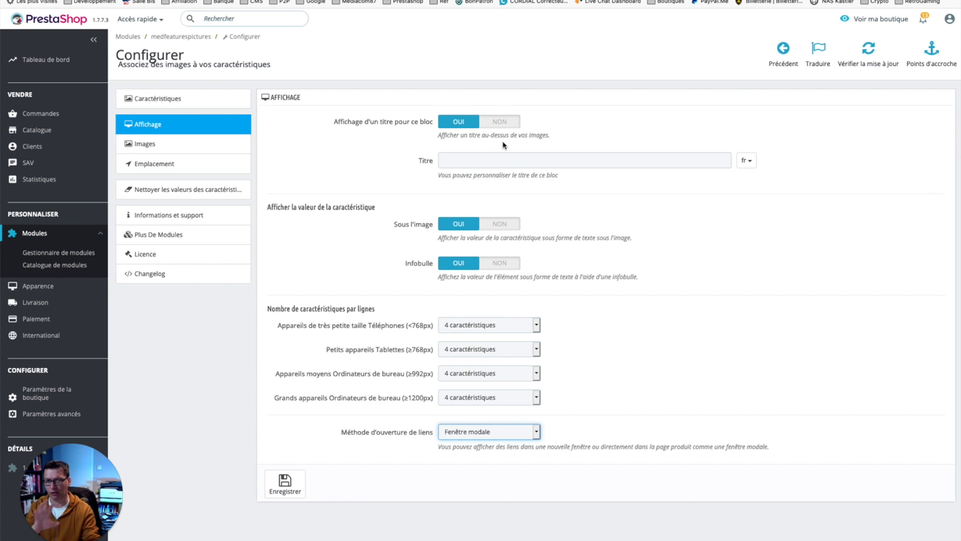
pyautogui.click(511, 158)
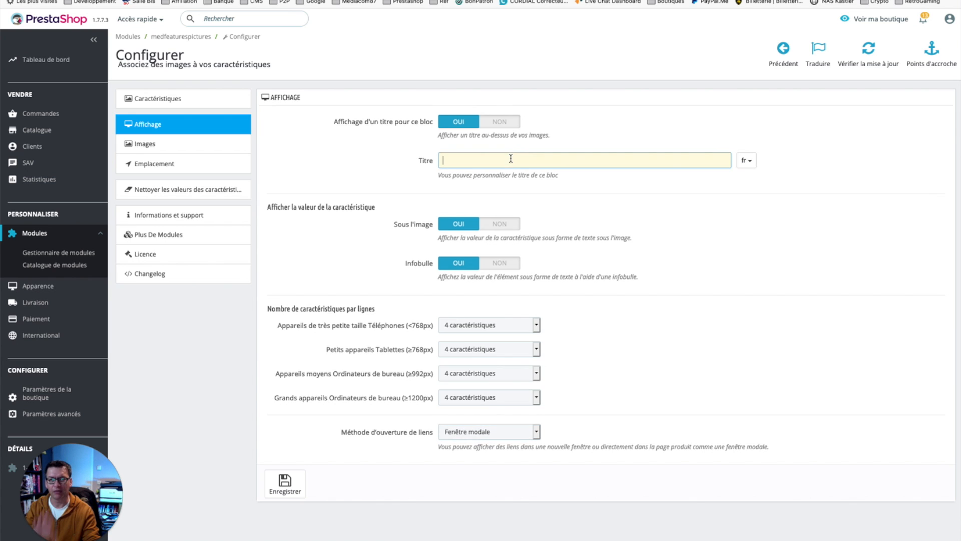
pyautogui.click(746, 160)
pyautogui.click(864, 158)
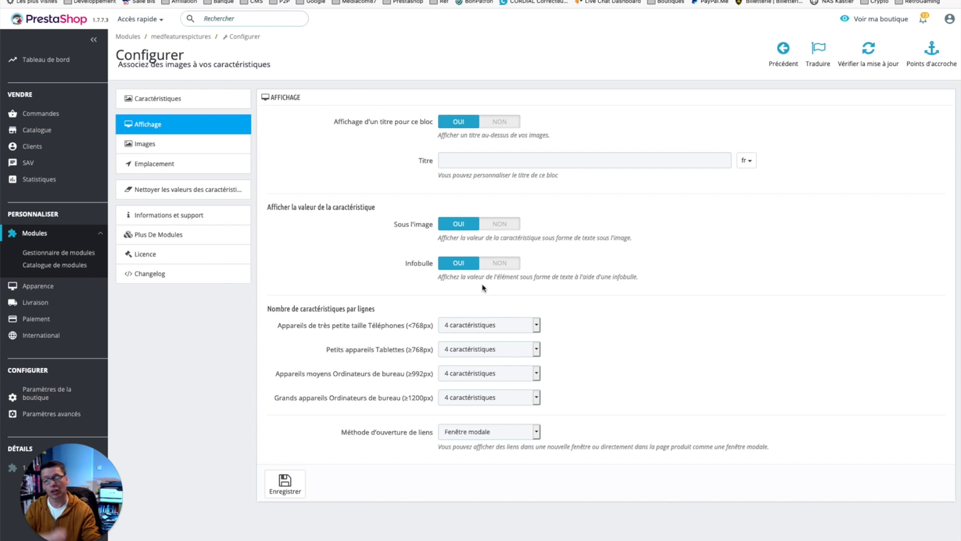
# Open the module's image resizing settings and inspect the width and height fields.
pyautogui.click(202, 145)
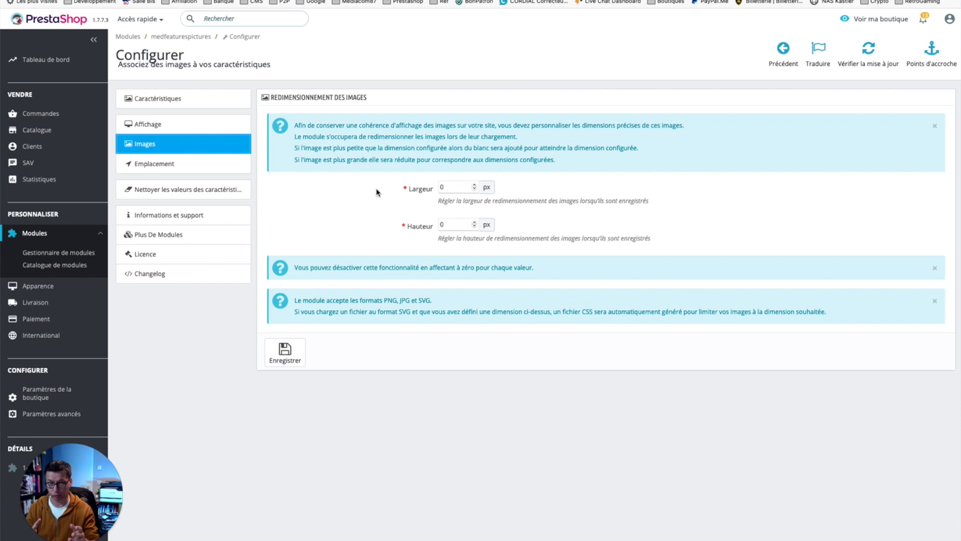
pyautogui.doubleClick(444, 187)
pyautogui.doubleClick(445, 221)
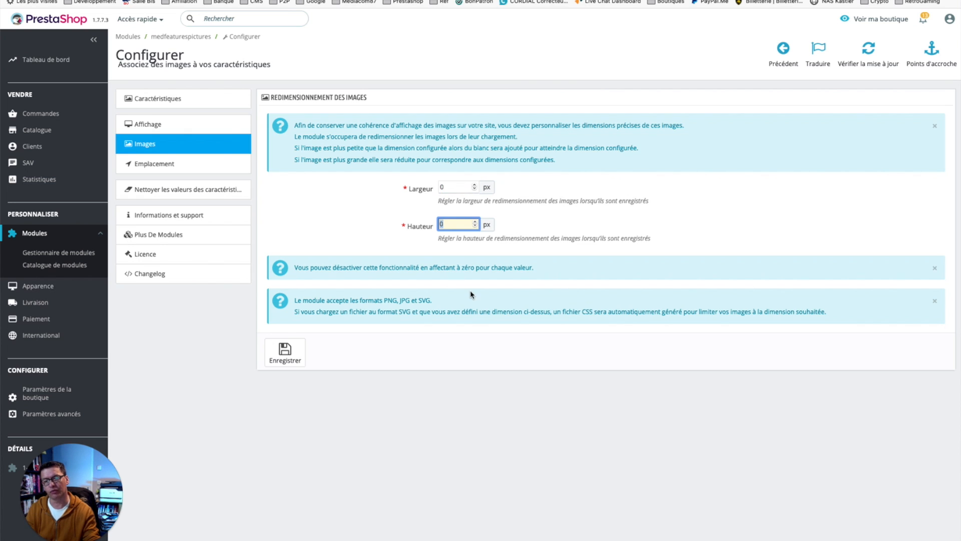
pyautogui.click(559, 237)
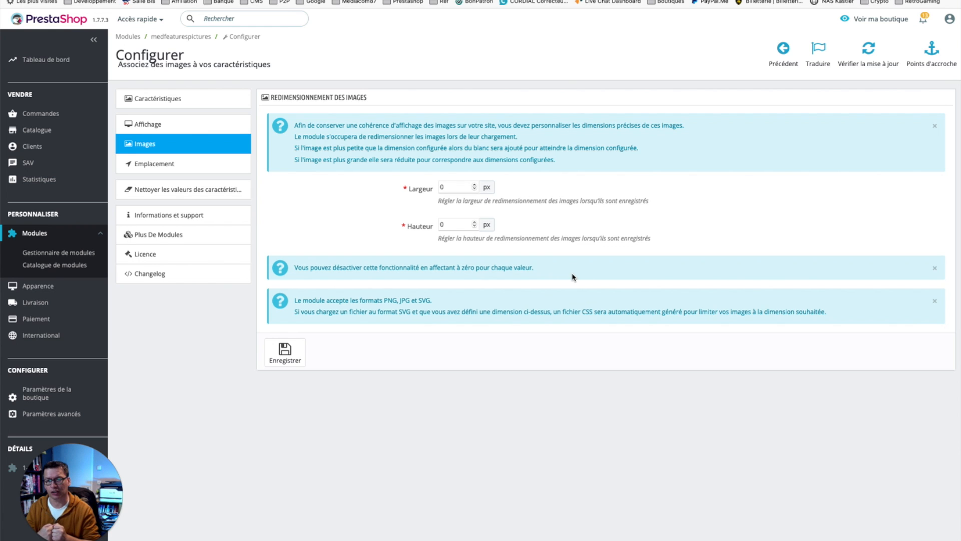
# Choose the custom hook hookMedFeaturesPictures as the images' display location and select its template code {hook h="MedFeaturesPictures"}.
pyautogui.click(148, 167)
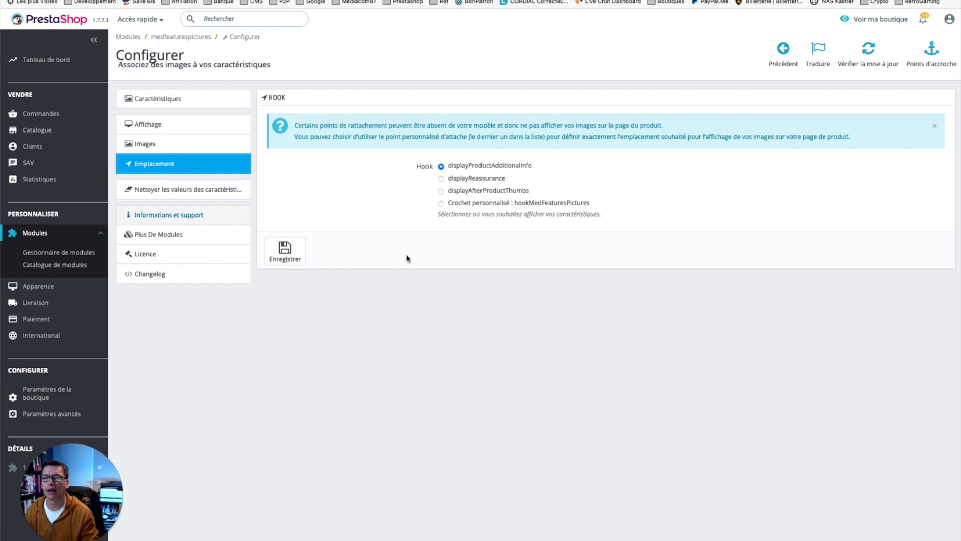
pyautogui.click(487, 179)
pyautogui.click(470, 190)
pyautogui.click(472, 167)
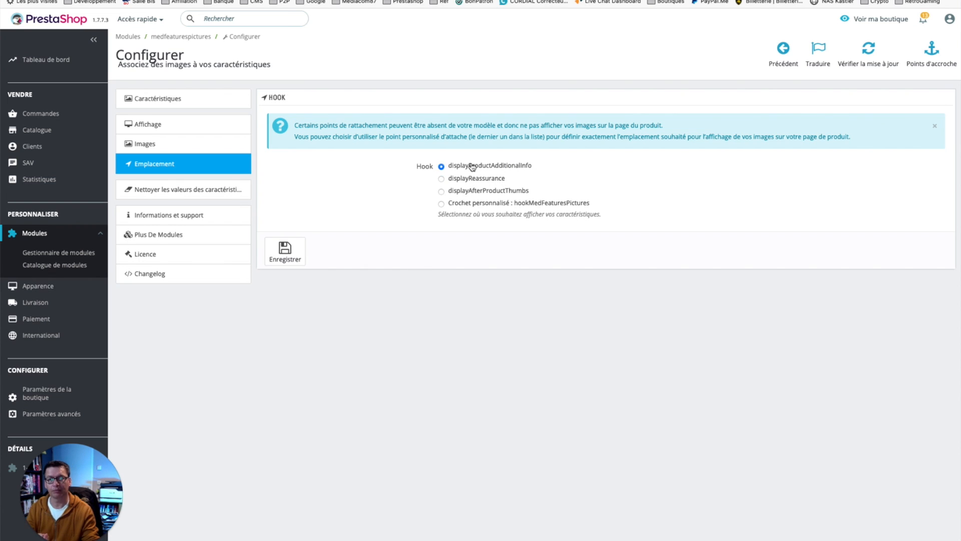
pyautogui.click(473, 203)
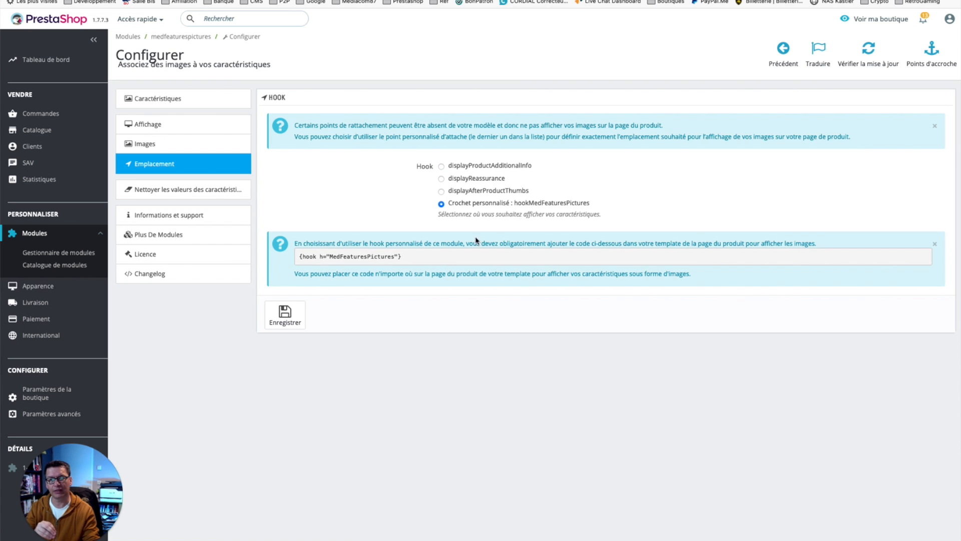
pyautogui.tripleClick(344, 259)
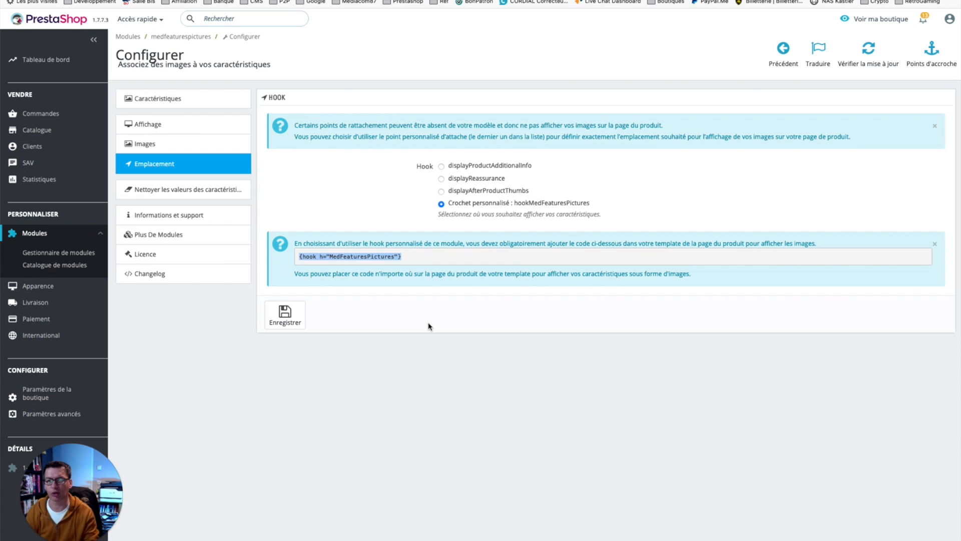
# Select the custom hook's template code and switch the images' display location to the displayProductAdditionalInfo hook.
pyautogui.tripleClick(404, 258)
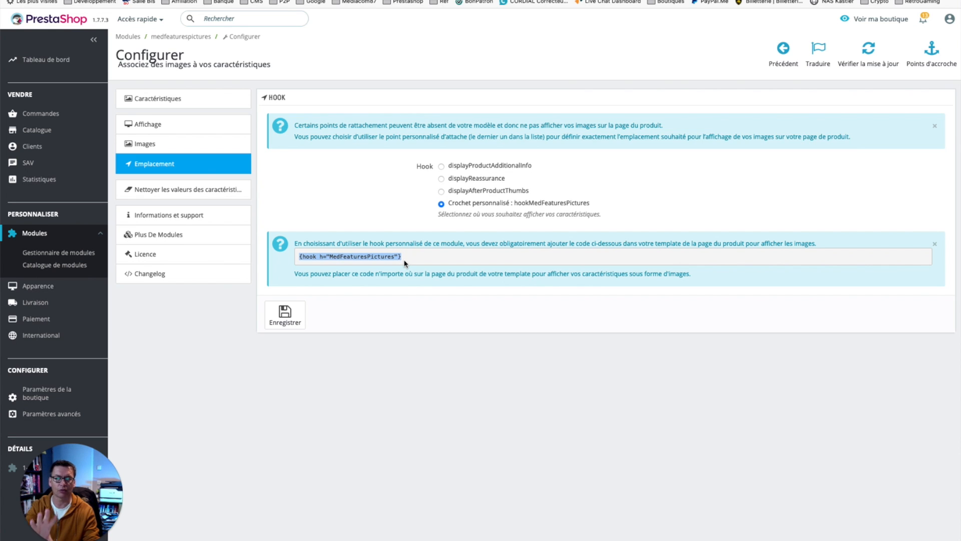
pyautogui.click(473, 167)
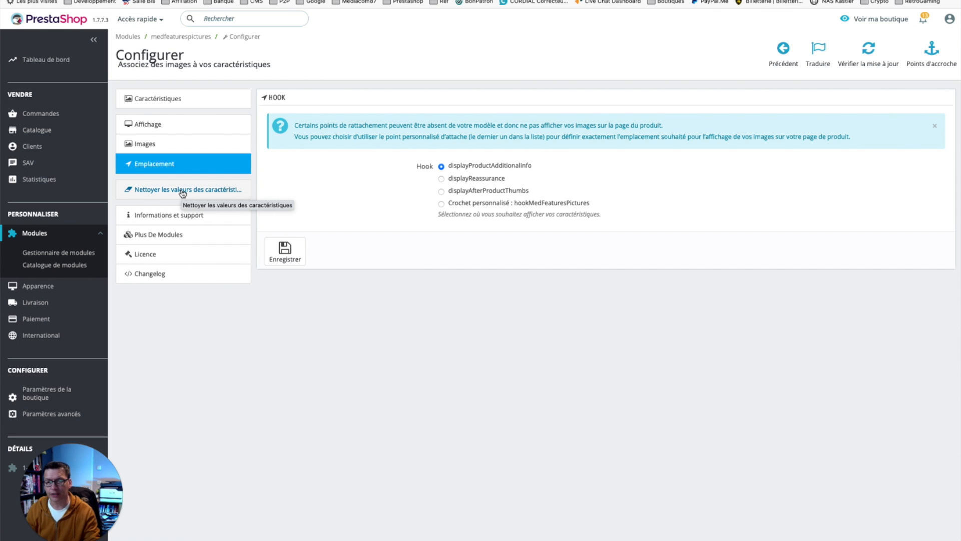
# Review the module's changelog and the options for cleaning unused feature values, and return to the module's feature list.
pyautogui.click(168, 281)
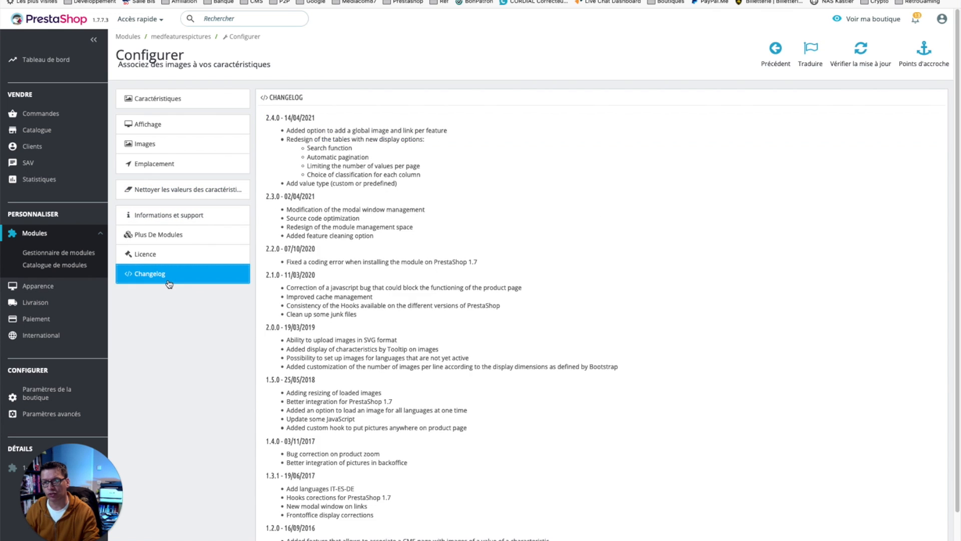
pyautogui.scroll(-3, 393, 195)
pyautogui.scroll(3, 373, 239)
pyautogui.scroll(-3, 368, 255)
pyautogui.scroll(3, 261, 223)
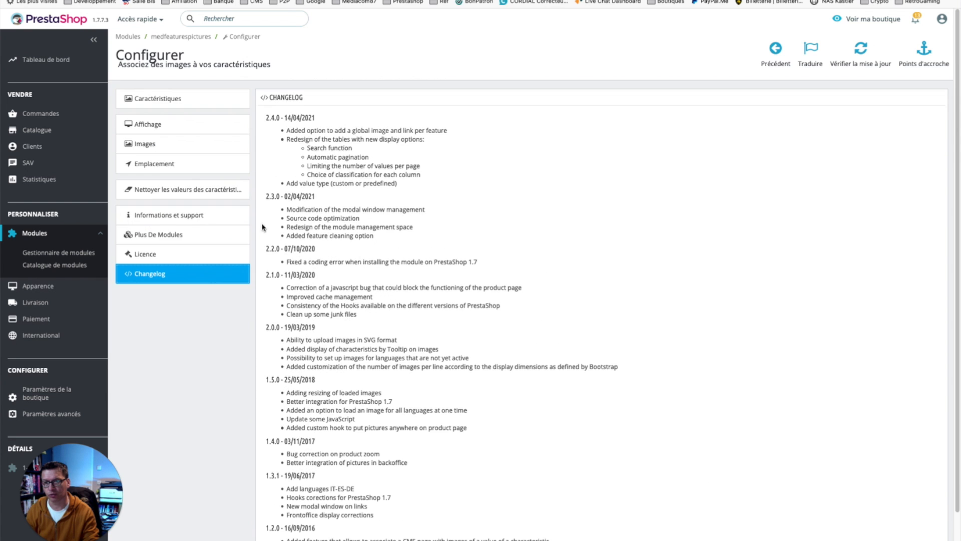
pyautogui.click(175, 198)
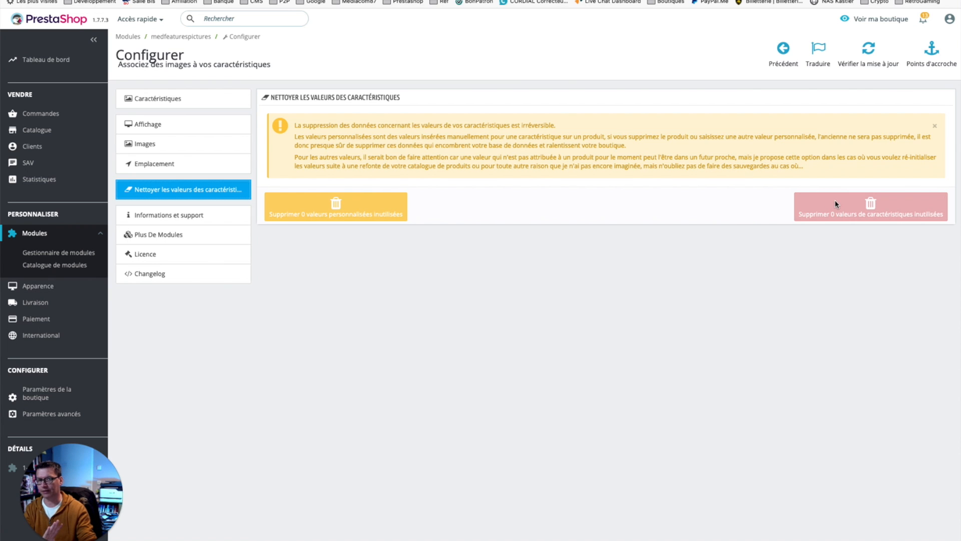
pyautogui.click(172, 103)
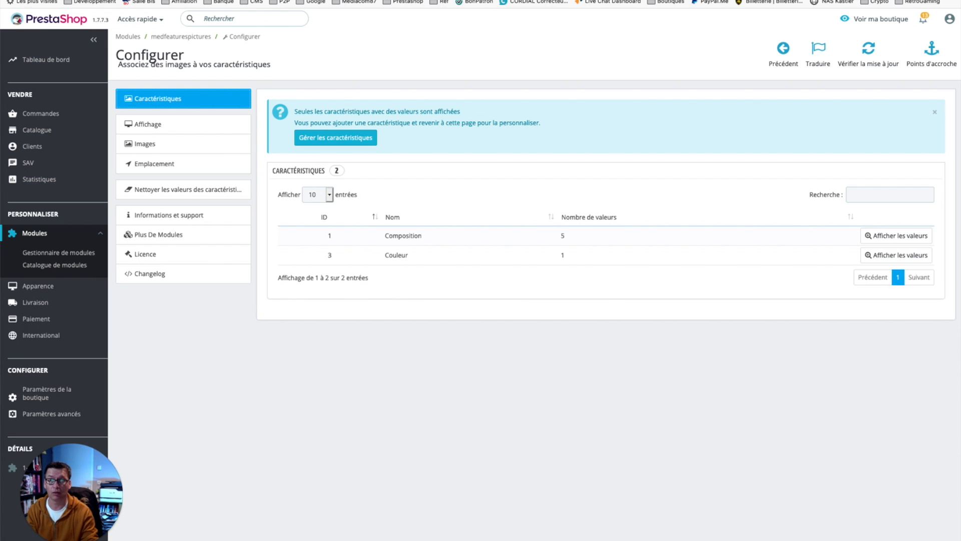
# Switch to the catalogue's features page and create a new feature named "Indice de réparabilité".
pyautogui.hotkey('ctrl', 'Tab')
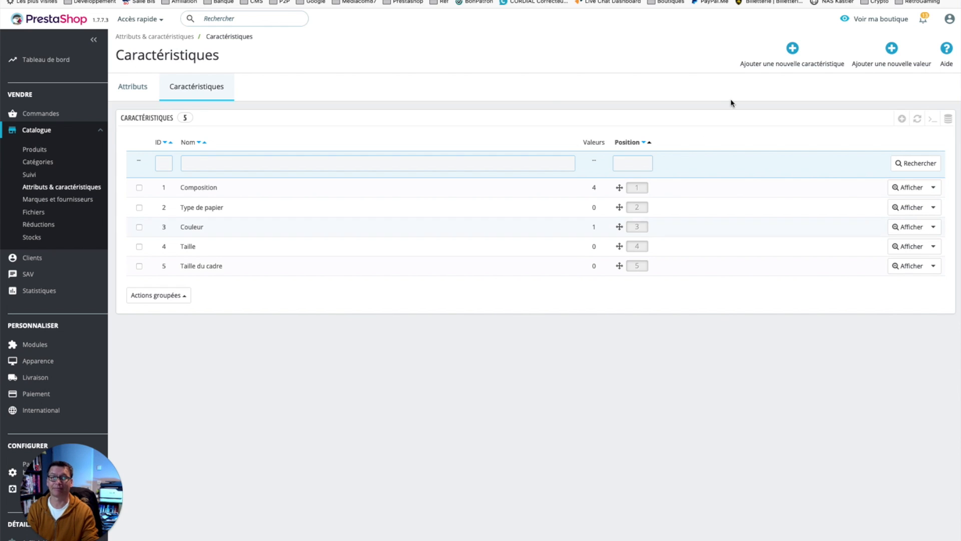
pyautogui.click(788, 54)
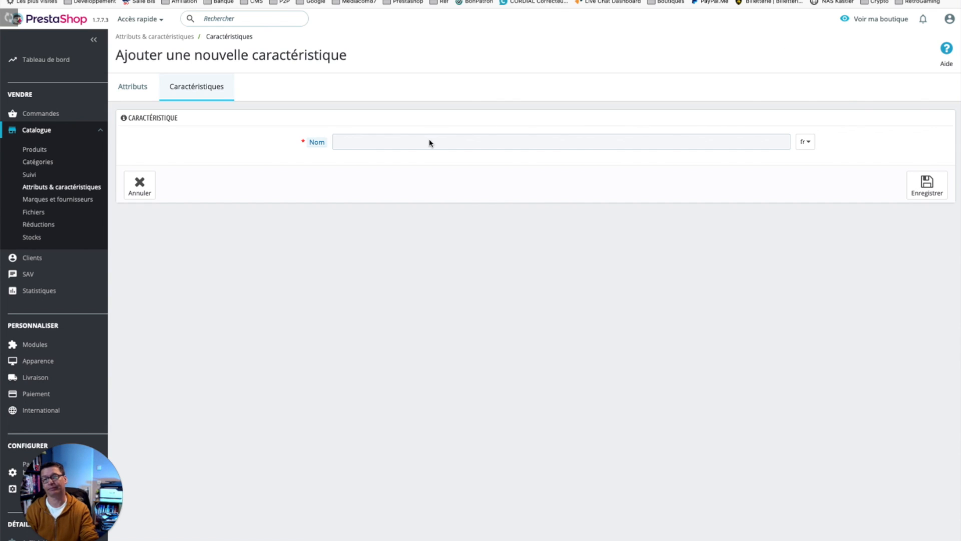
pyautogui.click(429, 143)
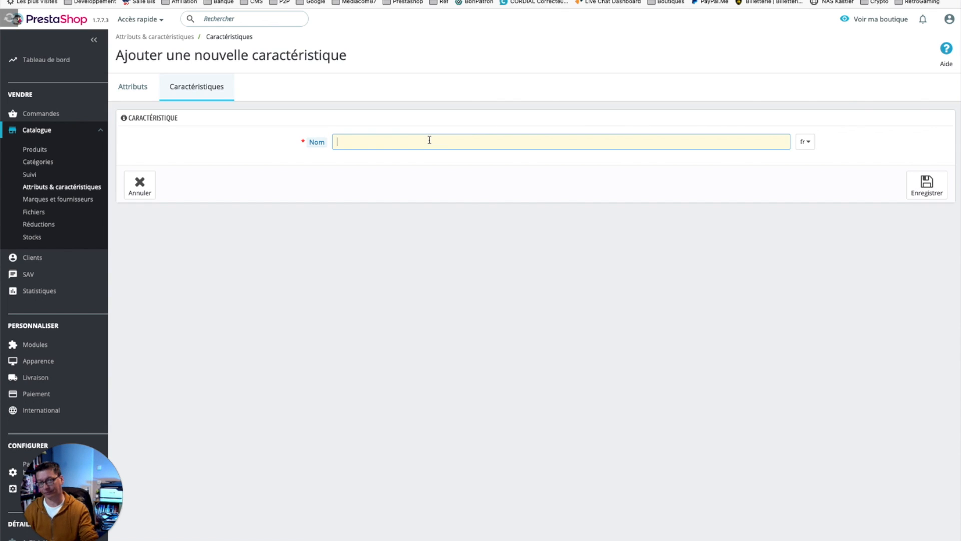
pyautogui.write('Indice d')
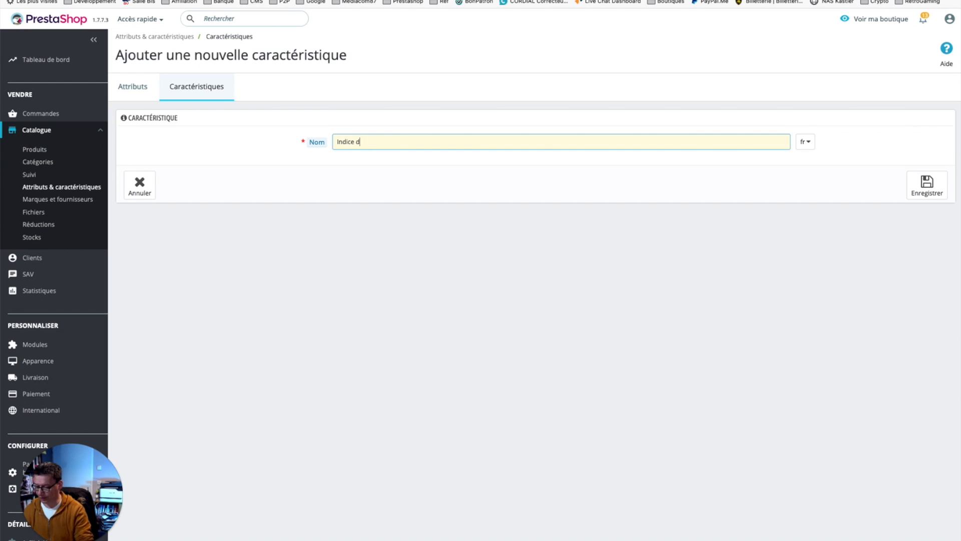
pyautogui.write('e réparabilité')
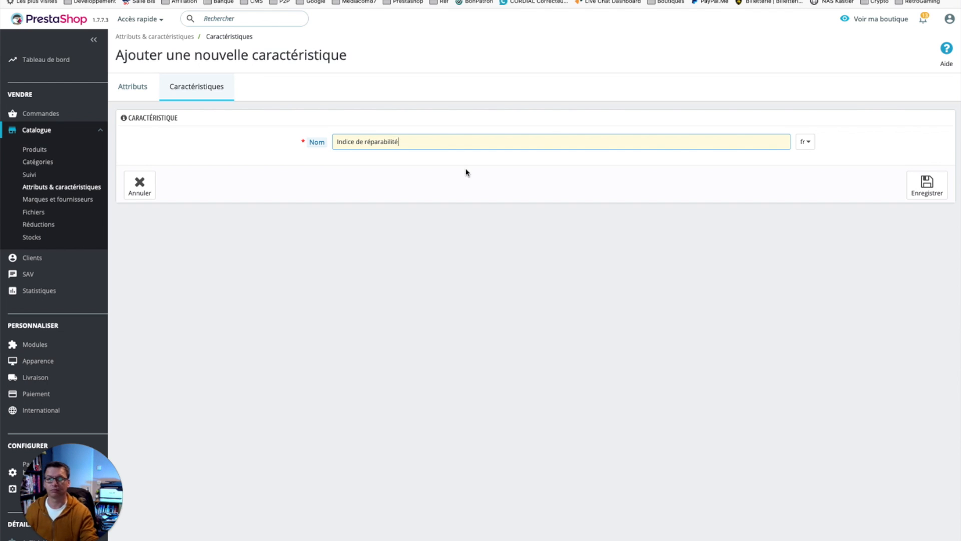
pyautogui.hotkey('ctrl', 'a')
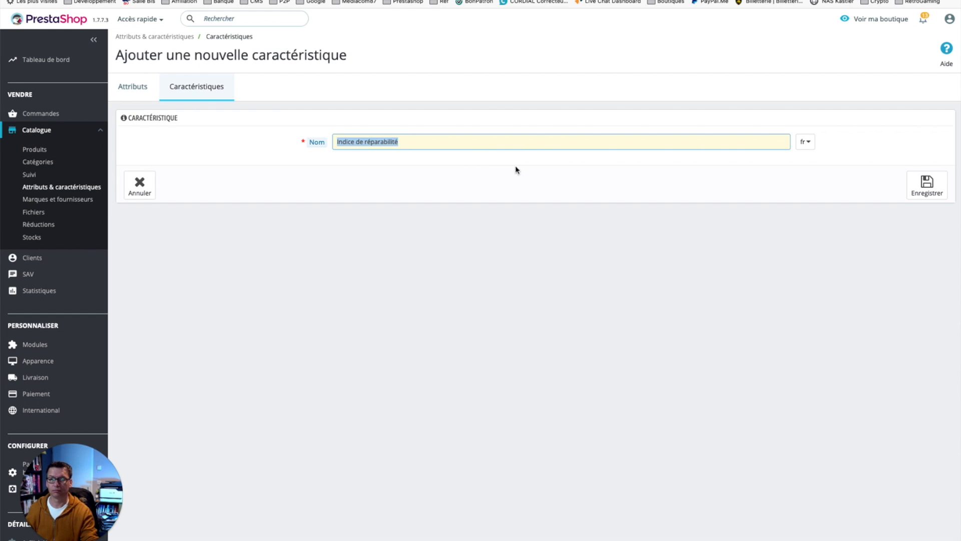
pyautogui.click(531, 183)
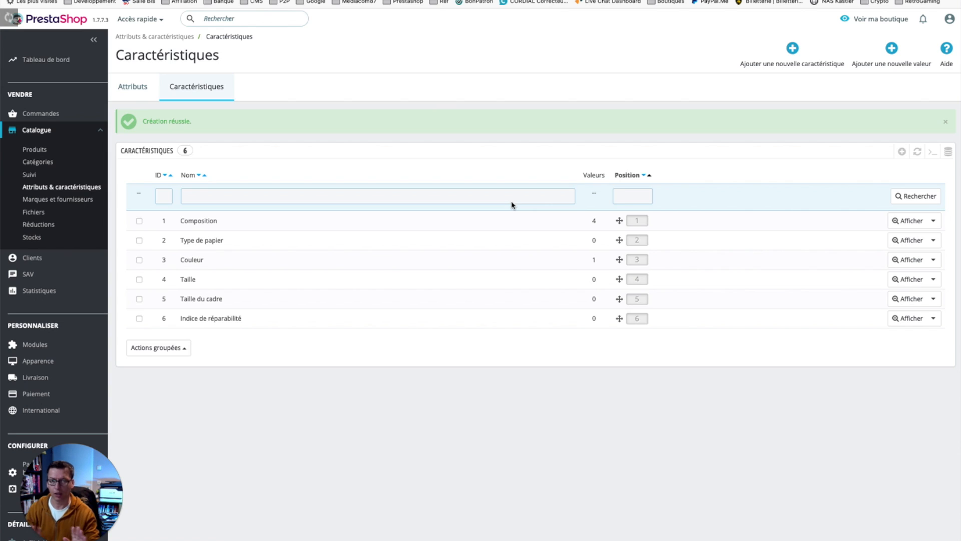
# Add the value 0 to the Indice de réparabilité feature and save it, continuing with another new value.
pyautogui.click(908, 319)
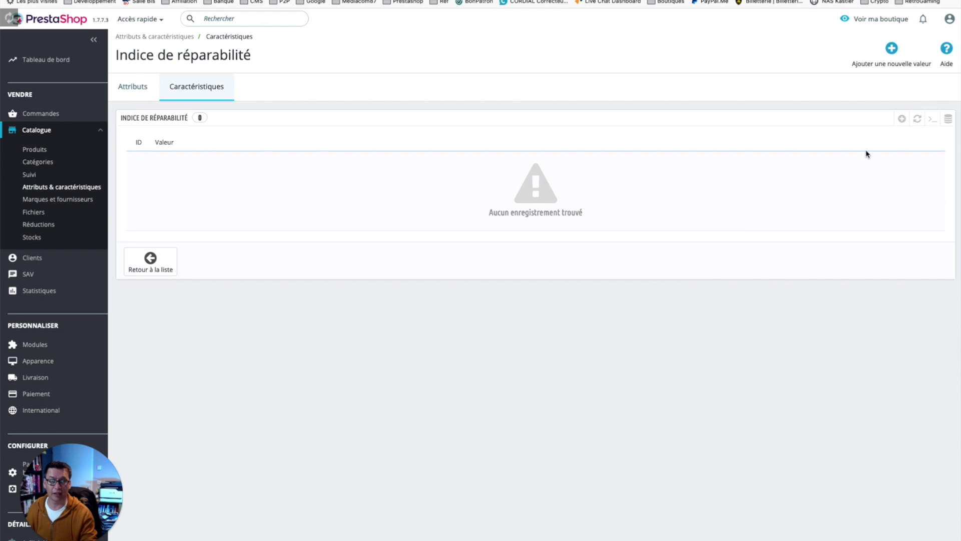
pyautogui.click(895, 62)
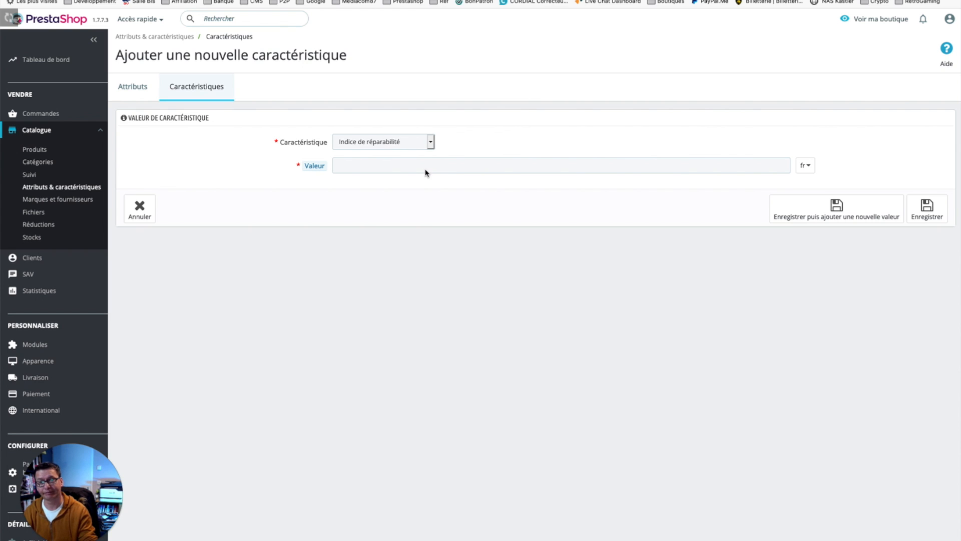
pyautogui.click(425, 166)
pyautogui.write('0')
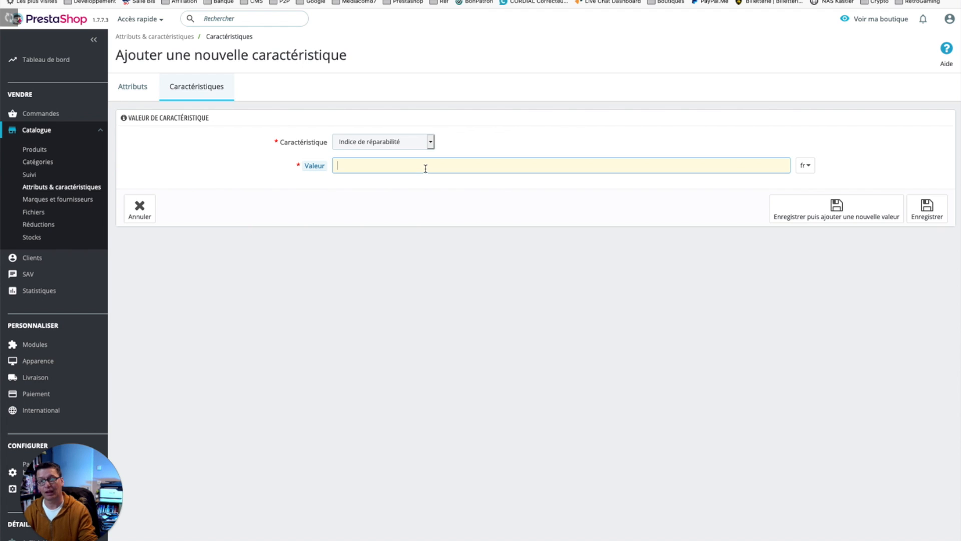
pyautogui.click(815, 209)
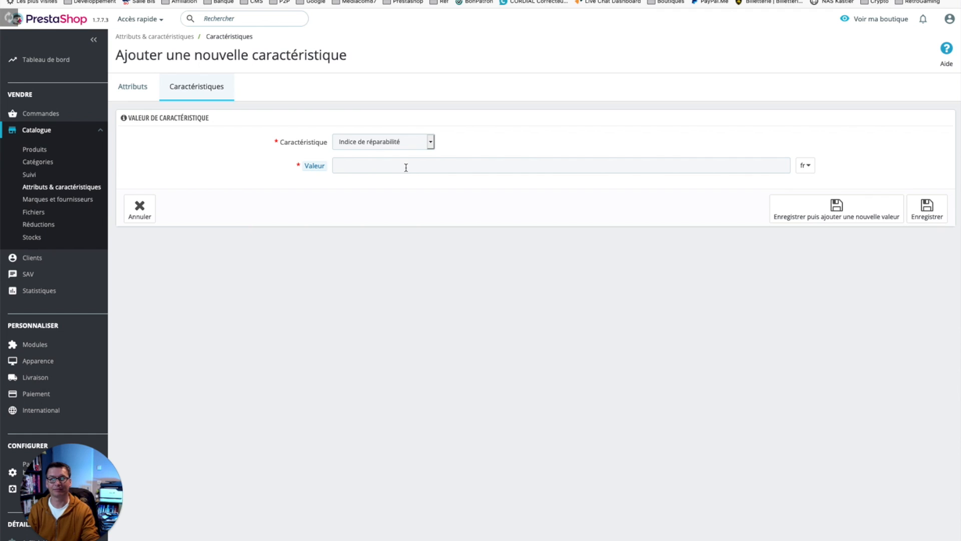
# Enter 0,1 as the next Indice de réparabilité value, using a comma as the decimal separator.
pyautogui.click(406, 168)
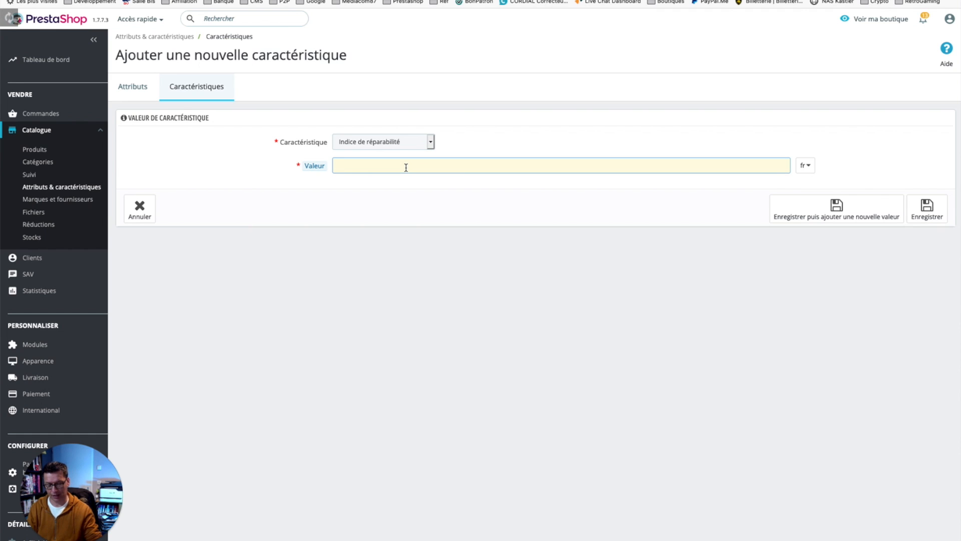
pyautogui.write('0.1')
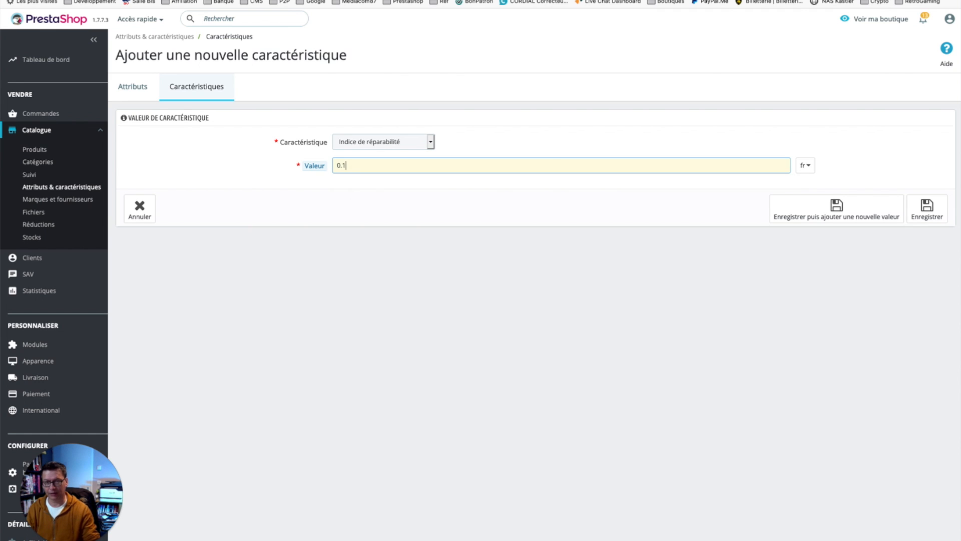
pyautogui.press('BackSpace')
pyautogui.press('BackSpace')
pyautogui.write(',1')
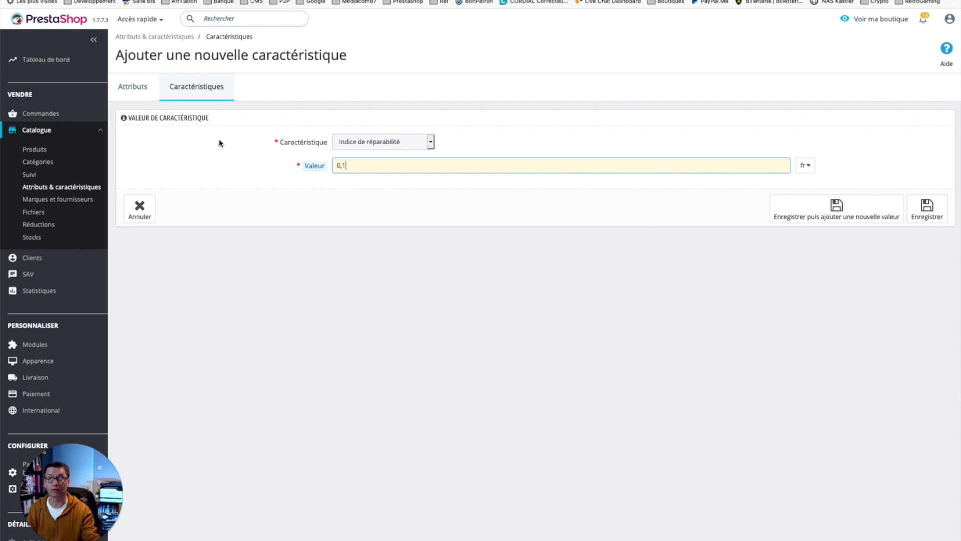
# Check how product scores are written on the Indice de réparabilité website and return to the value form.
pyautogui.hotkey('ctrl', 'Tab')
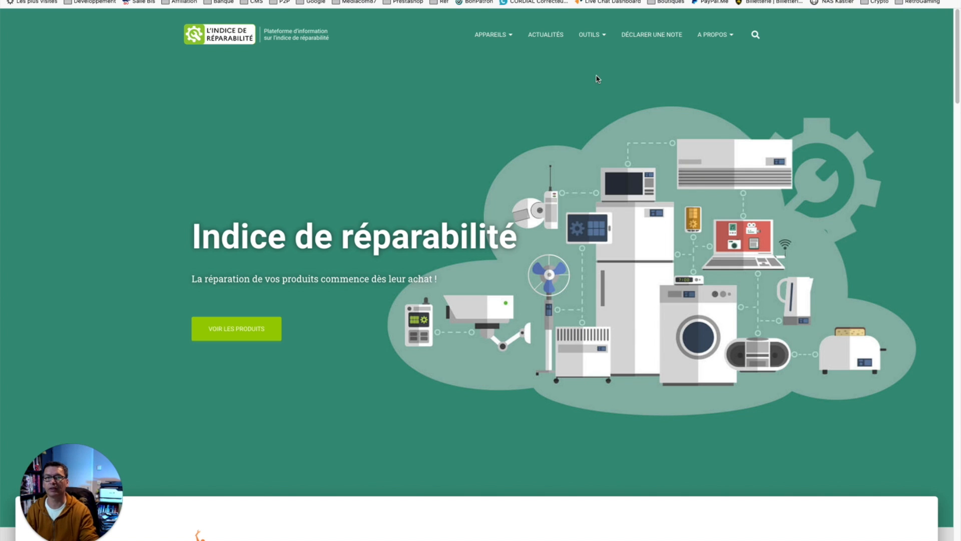
pyautogui.scroll(-2, 452, 203)
pyautogui.scroll(-13, 452, 203)
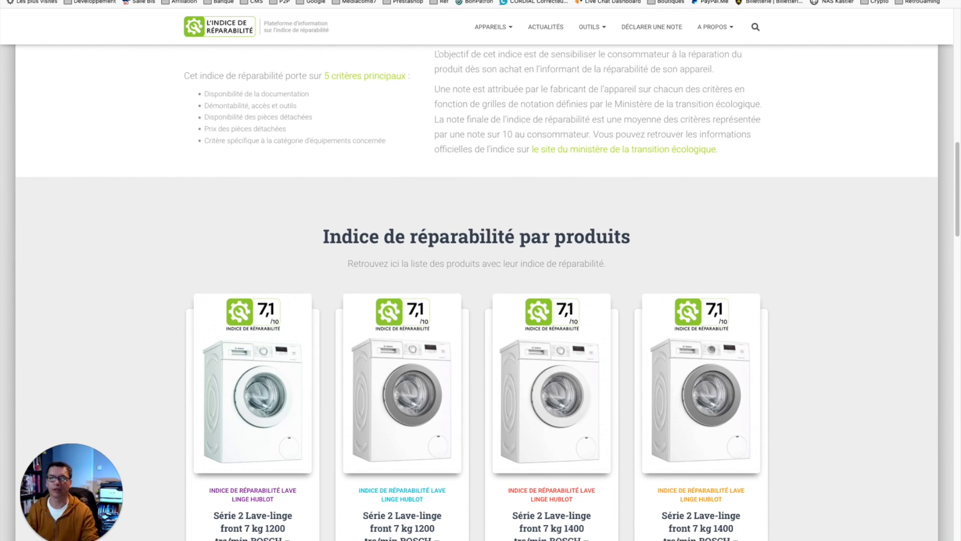
pyautogui.hotkey('ctrl', 'shift', 'Tab')
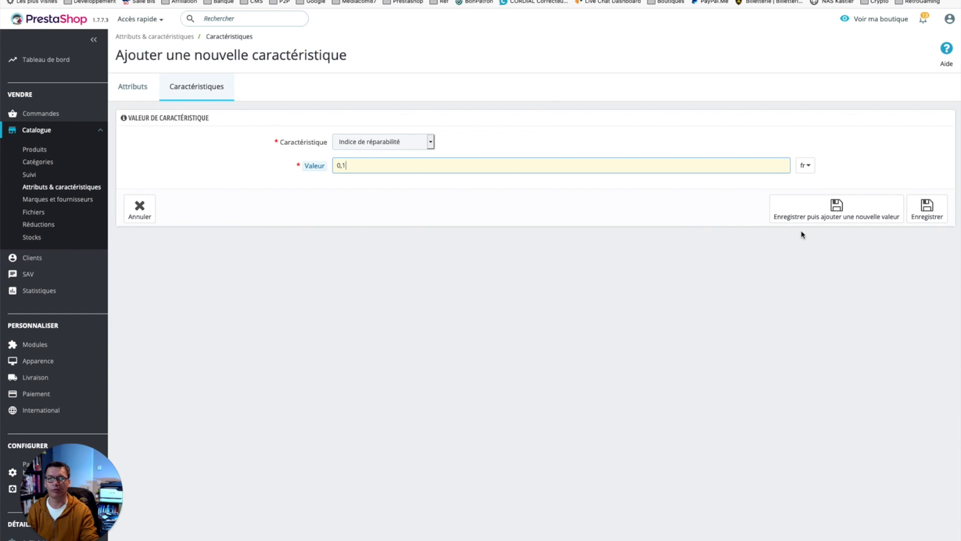
# Save the value 0,1 and add 0,2 as another value of the Indice de réparabilité feature.
pyautogui.click(832, 219)
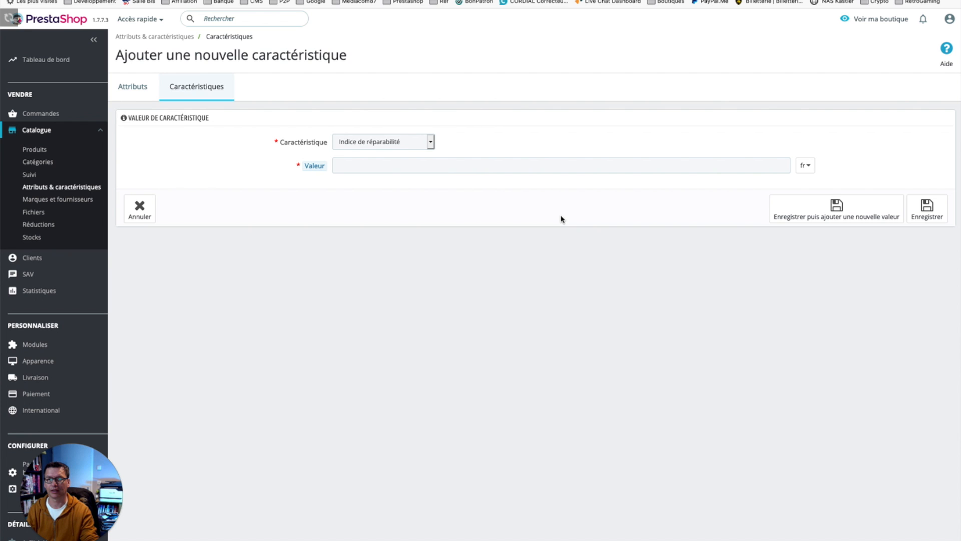
pyautogui.click(504, 163)
pyautogui.write('0,2')
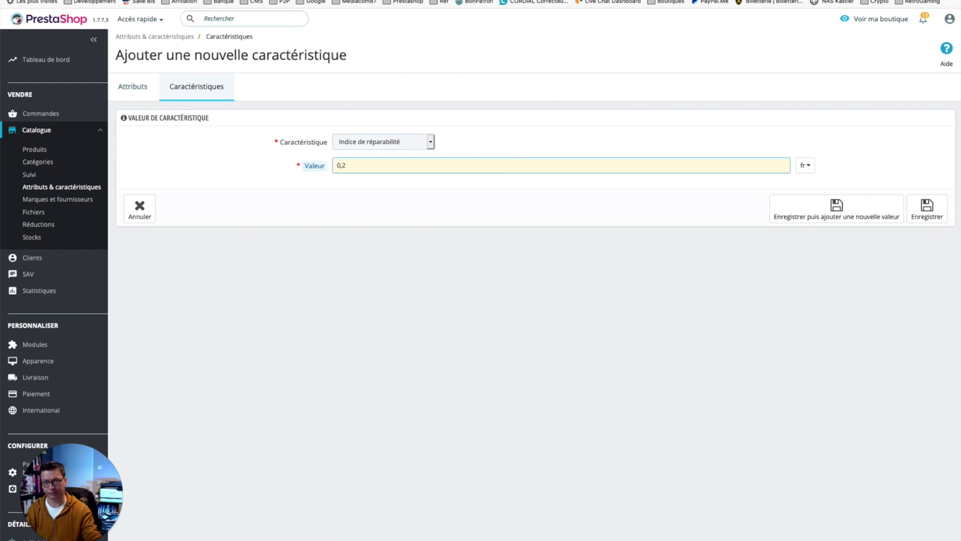
pyautogui.press('Return')
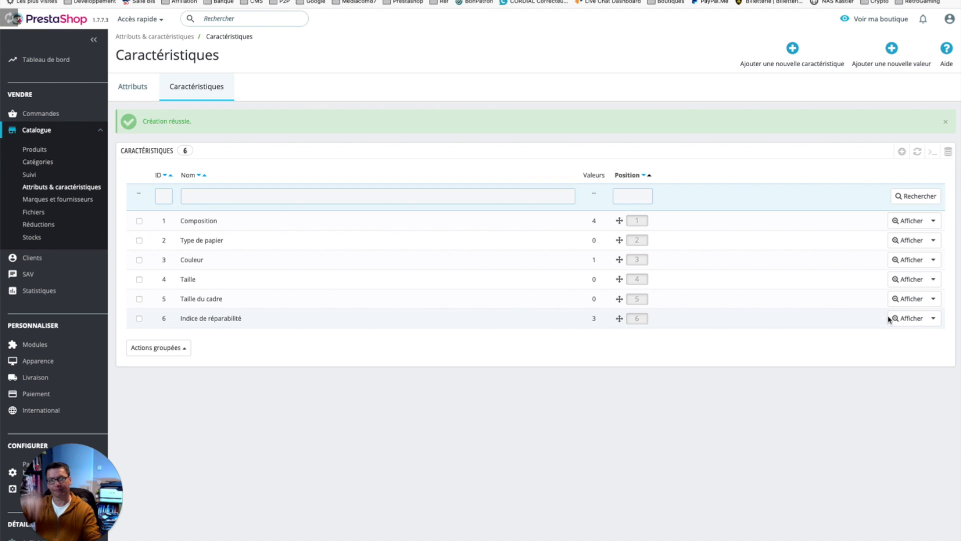
# Open the 0,2 value of Indice de réparabilité for editing and check its English, English GB and French versions.
pyautogui.click(617, 317)
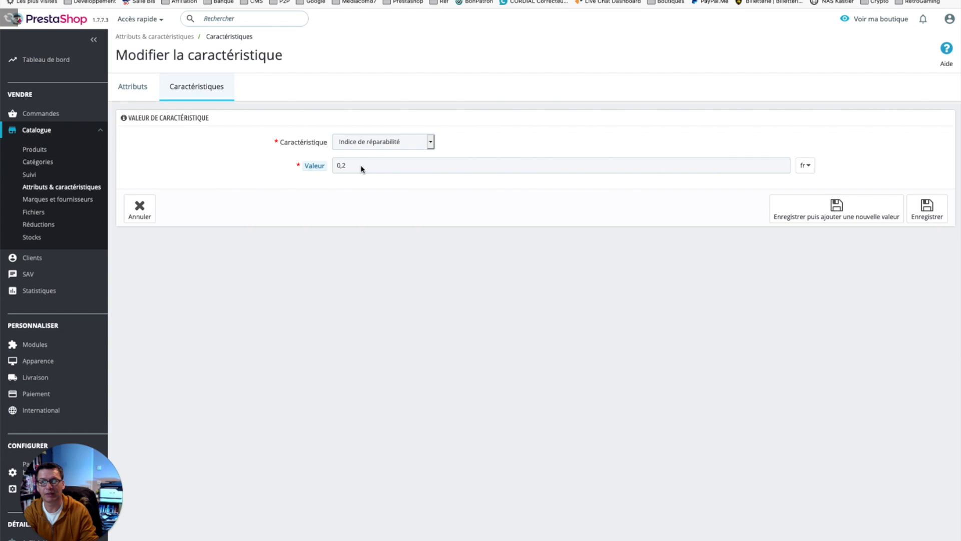
pyautogui.click(807, 166)
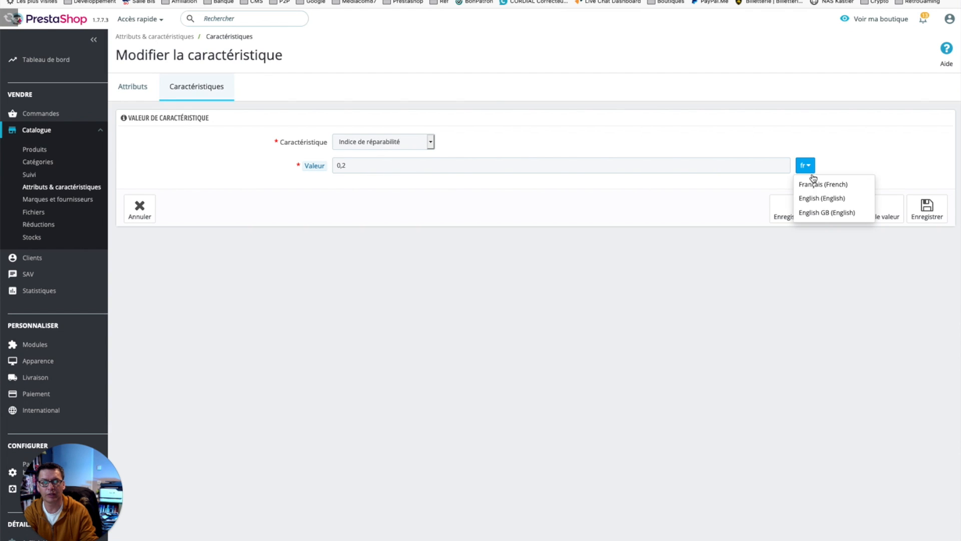
pyautogui.click(819, 199)
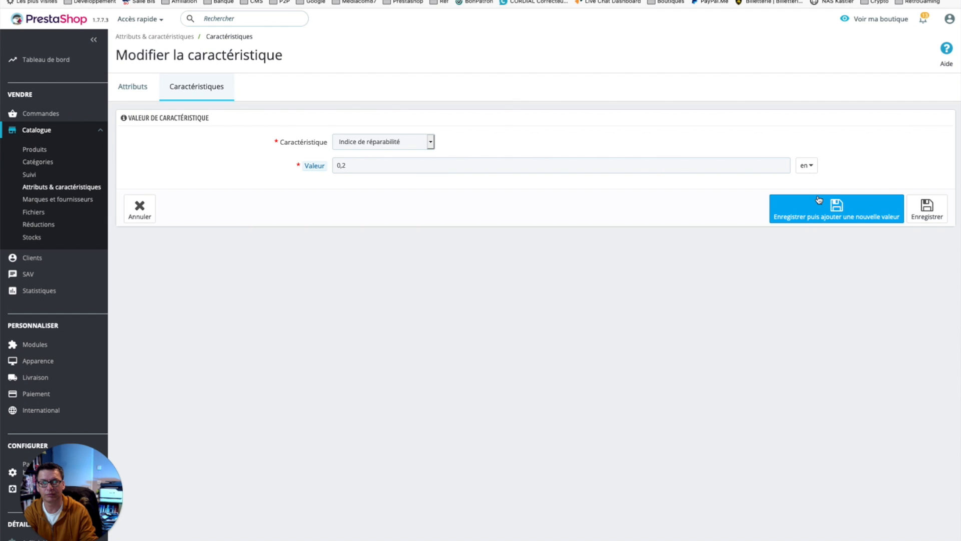
pyautogui.click(806, 166)
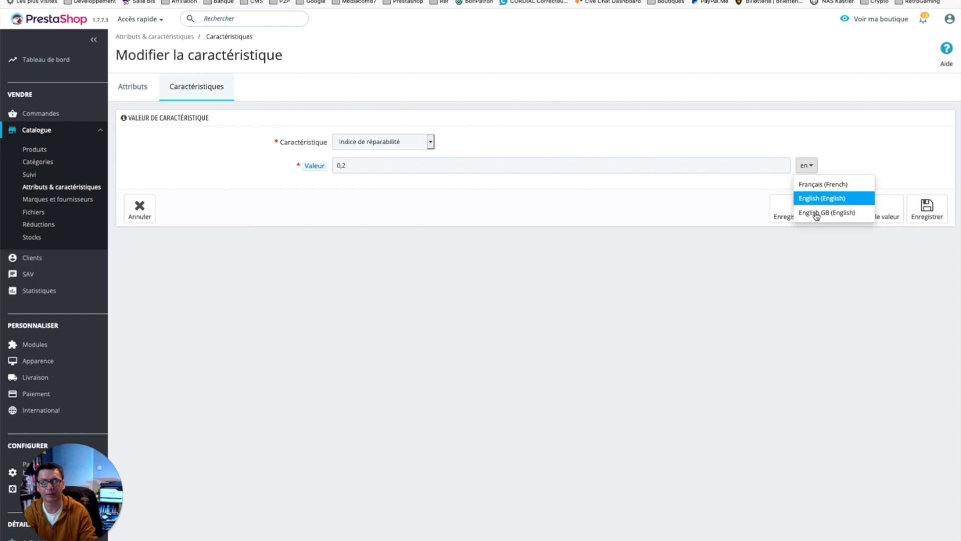
pyautogui.click(816, 213)
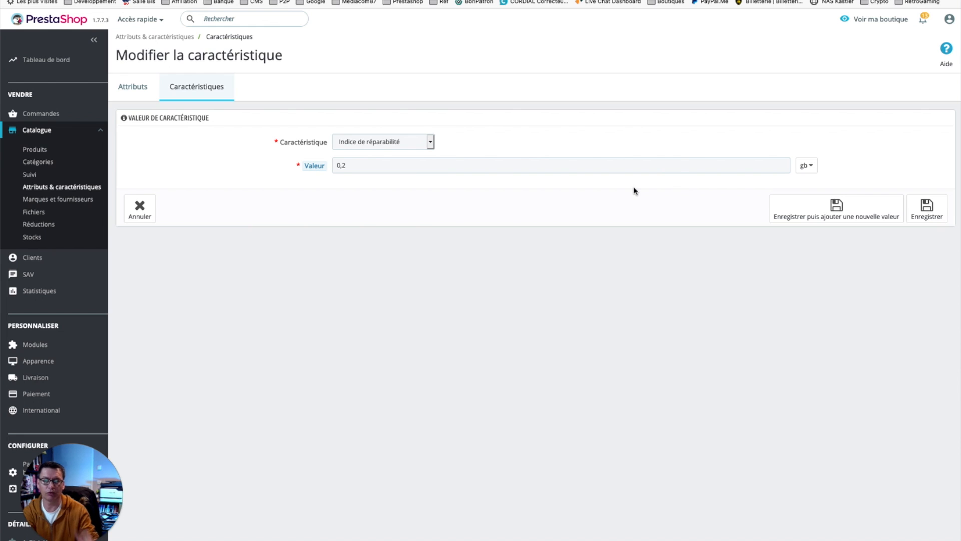
pyautogui.click(805, 165)
pyautogui.click(818, 186)
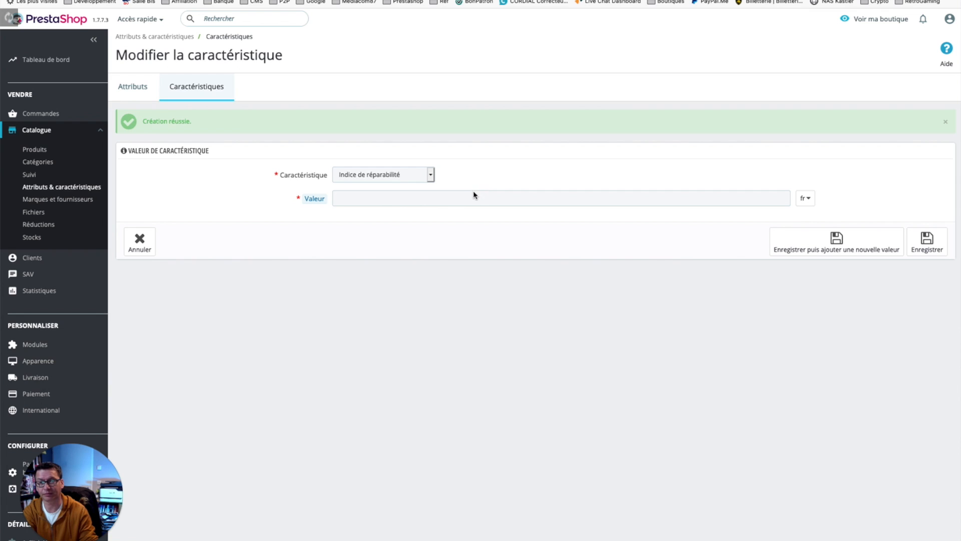
# Add the value 0,3 to Indice de réparabilité and save it, continuing with another new value.
pyautogui.click(474, 199)
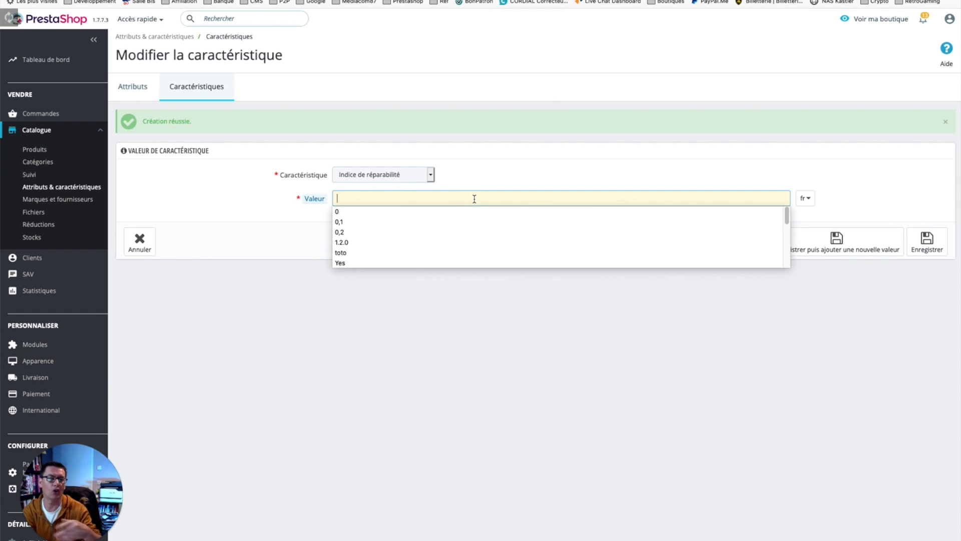
pyautogui.write(',3')
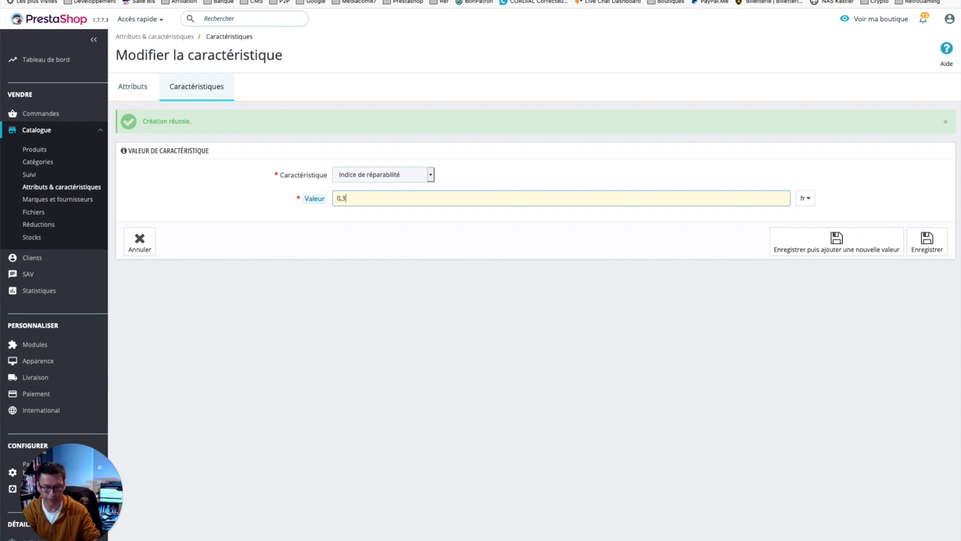
pyautogui.click(779, 245)
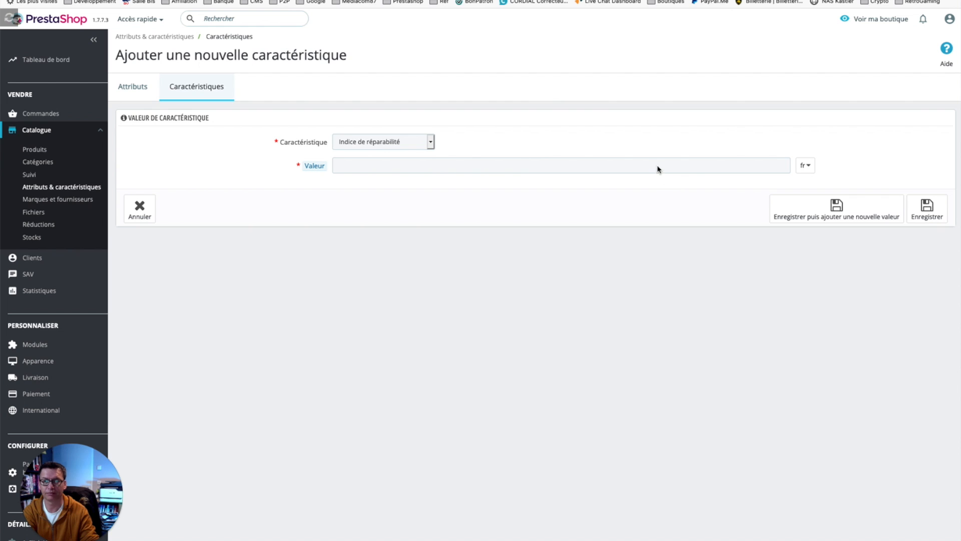
# Add the values 0,4, 0,5, 0,6 and 0,7 to the Indice de réparabilité feature, saving each and continuing with a new one.
pyautogui.click(657, 169)
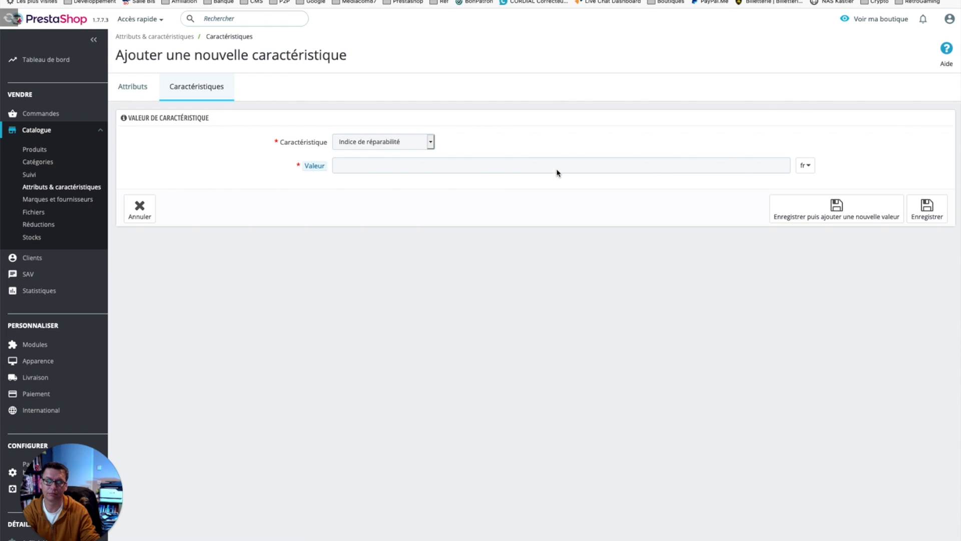
pyautogui.click(557, 168)
pyautogui.write('0,5')
pyautogui.click(794, 212)
pyautogui.click(462, 168)
pyautogui.write('0,6')
pyautogui.click(794, 213)
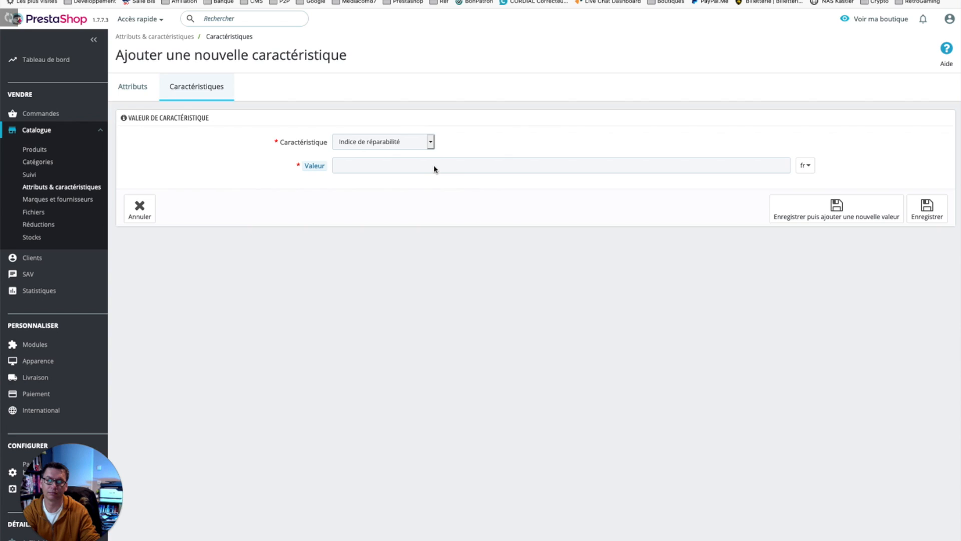
pyautogui.click(433, 165)
pyautogui.write('0,7')
pyautogui.click(836, 210)
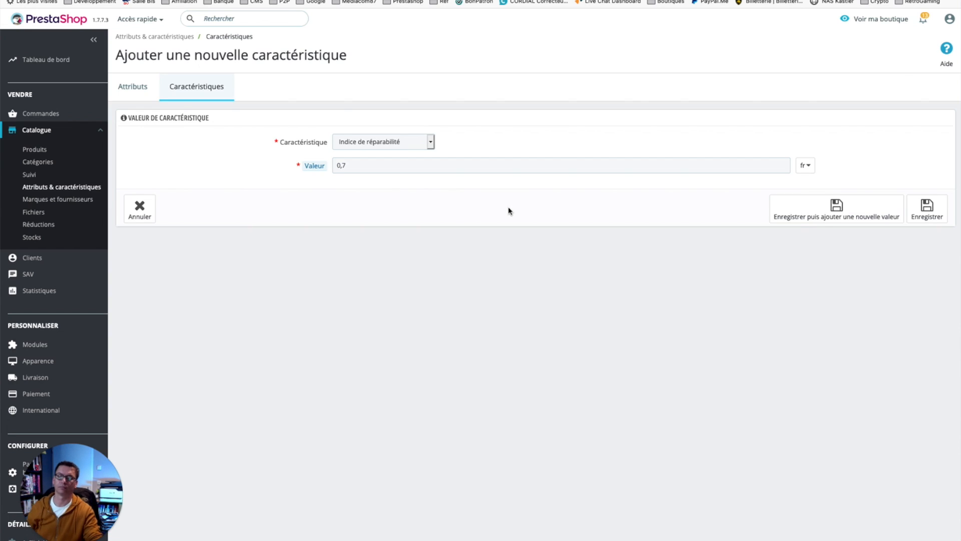
# Add 0,8, 0,9 and 1 as further Indice de réparabilité values, saving each and continuing with another new value.
pyautogui.click(485, 165)
pyautogui.write('0,8')
pyautogui.click(813, 209)
pyautogui.click(781, 167)
pyautogui.write('0,9')
pyautogui.click(827, 201)
pyautogui.click(702, 165)
pyautogui.write('1')
pyautogui.click(831, 209)
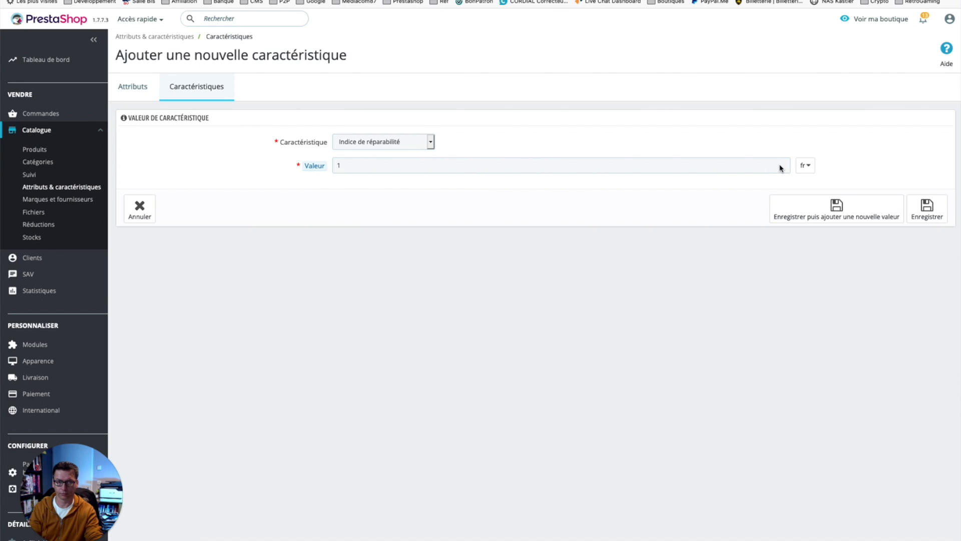
# Add the whole-number scores 2, 3, 4 and 5 to Indice de réparabilité, saving each one.
pyautogui.click(781, 168)
pyautogui.write('2')
pyautogui.click(819, 218)
pyautogui.click(781, 168)
pyautogui.write('3')
pyautogui.click(816, 206)
pyautogui.click(774, 165)
pyautogui.write('4')
pyautogui.click(801, 208)
pyautogui.click(781, 167)
pyautogui.write('5')
pyautogui.press('Return')
# Add the scores 6, 7, 8 and 9 to Indice de réparabilité, saving each and continuing with a new value.
pyautogui.click(785, 164)
pyautogui.write('6')
pyautogui.click(801, 208)
pyautogui.click(782, 165)
pyautogui.write('7')
pyautogui.click(801, 206)
pyautogui.click(780, 167)
pyautogui.write('8')
pyautogui.click(786, 207)
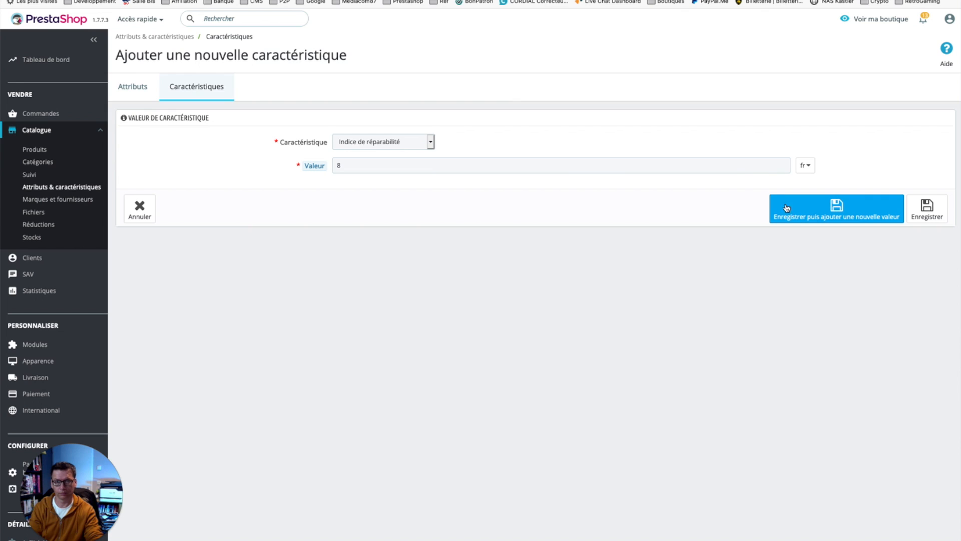
pyautogui.click(782, 168)
pyautogui.write('9')
pyautogui.click(785, 206)
# Add the values 9,5, 7,5, 8,5 and 10 to the Indice de réparabilité feature, saving each one.
pyautogui.click(781, 167)
pyautogui.write('6,5')
pyautogui.click(833, 208)
pyautogui.click(781, 165)
pyautogui.write('7,5')
pyautogui.click(833, 219)
pyautogui.click(720, 166)
pyautogui.write('8,5')
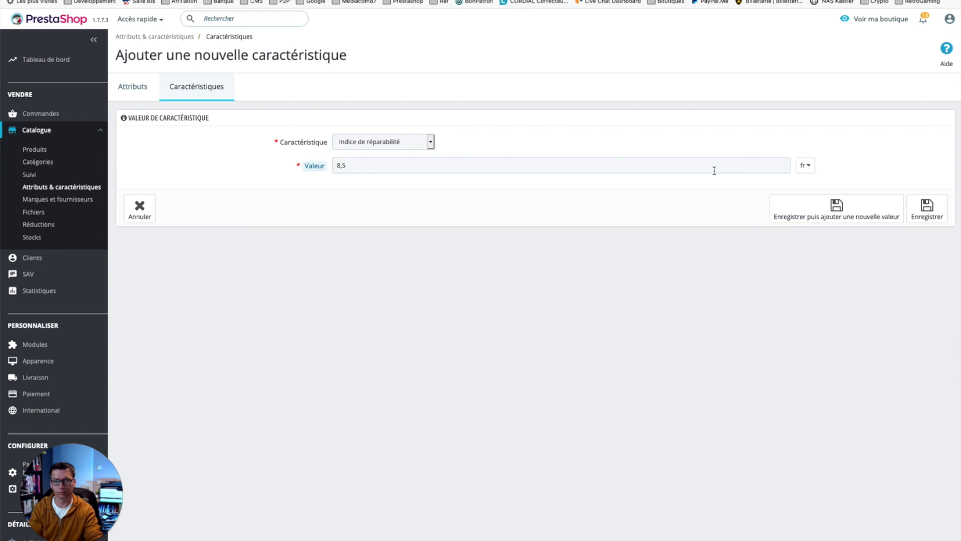
pyautogui.press('Return')
pyautogui.click(720, 170)
pyautogui.write('10')
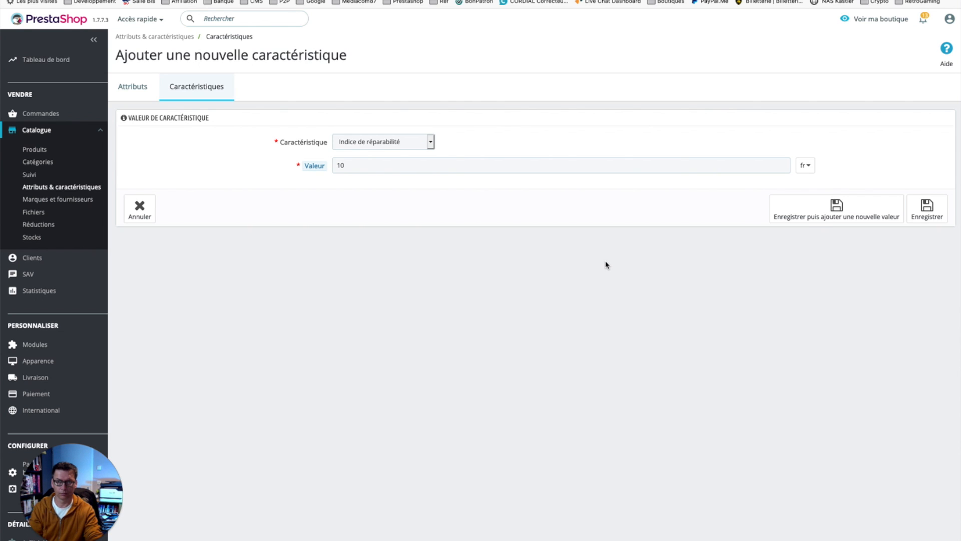
pyautogui.press('Return')
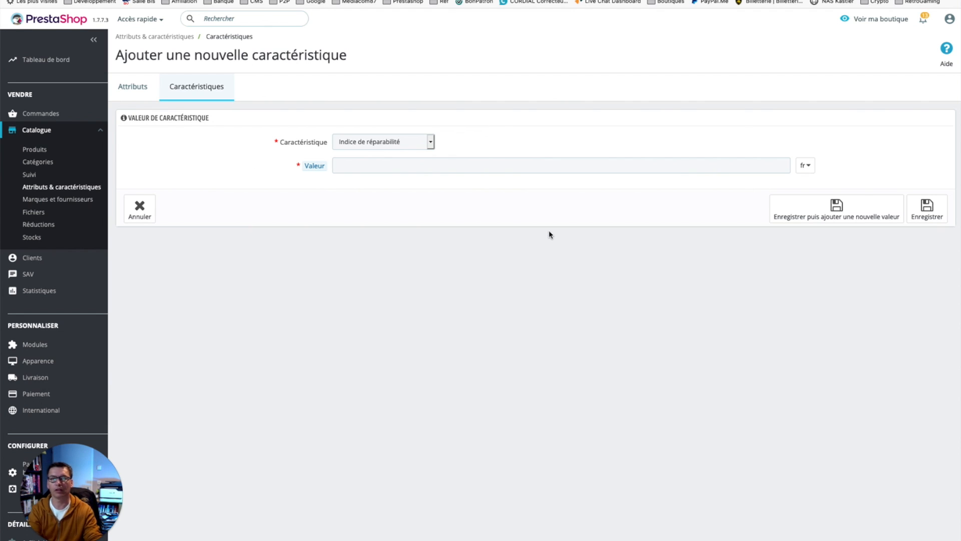
# Add 5,5 as the last Indice de réparabilité value, save it and review the full list of values.
pyautogui.click(488, 166)
pyautogui.write('5,5')
pyautogui.click(927, 208)
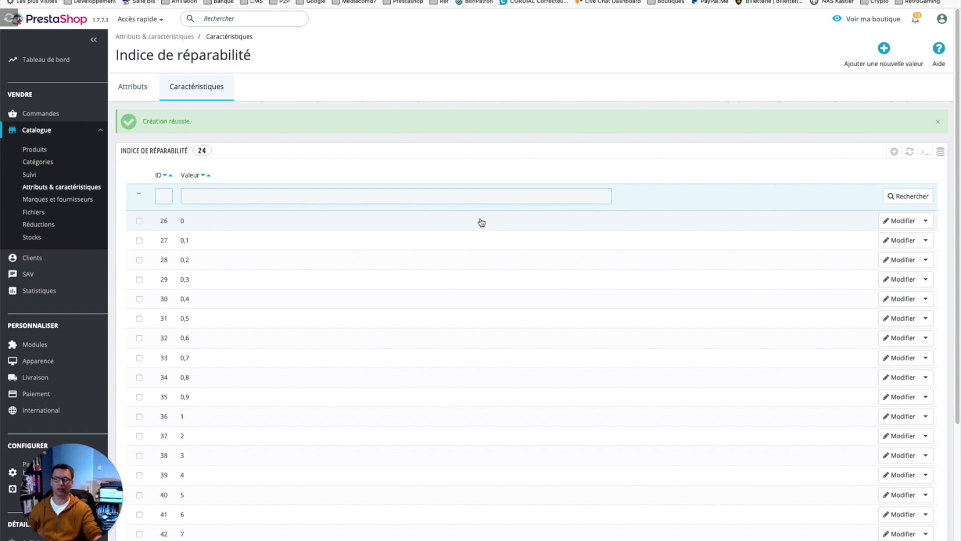
pyautogui.scroll(-5, 390, 325)
pyautogui.scroll(5, 410, 369)
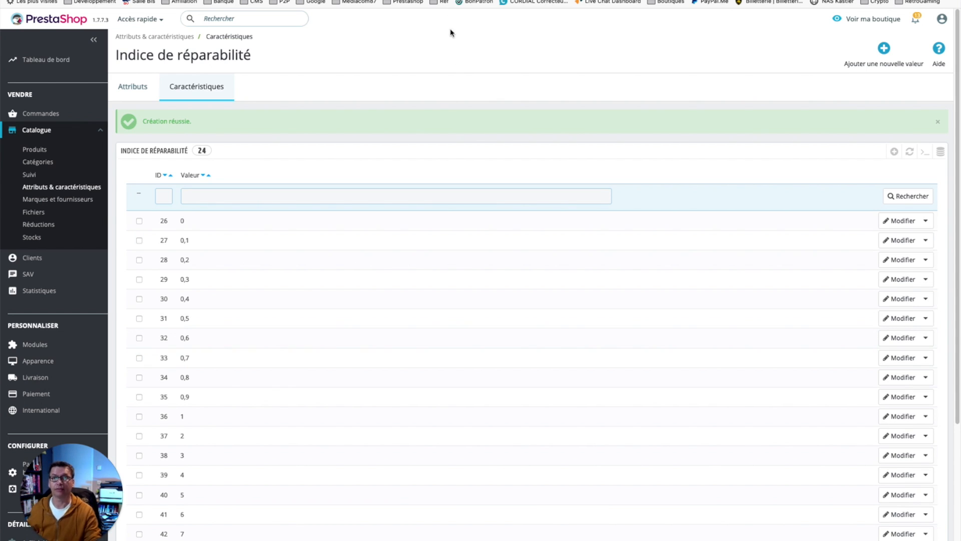
pyautogui.scroll(-5, 406, 228)
pyautogui.scroll(5, 414, 223)
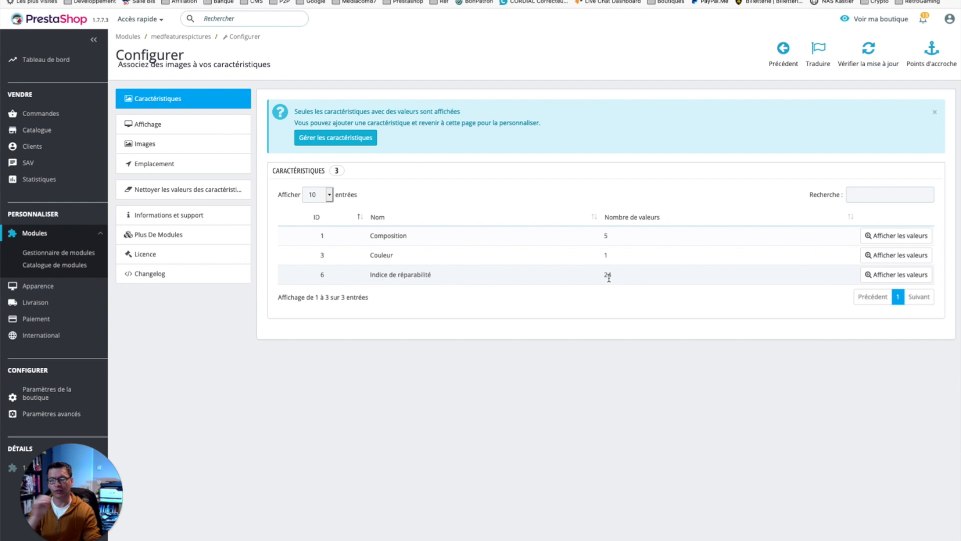
# Display the Indice de réparabilité values in the medfeaturespictures module and examine the default image and CMS link settings.
pyautogui.click(896, 274)
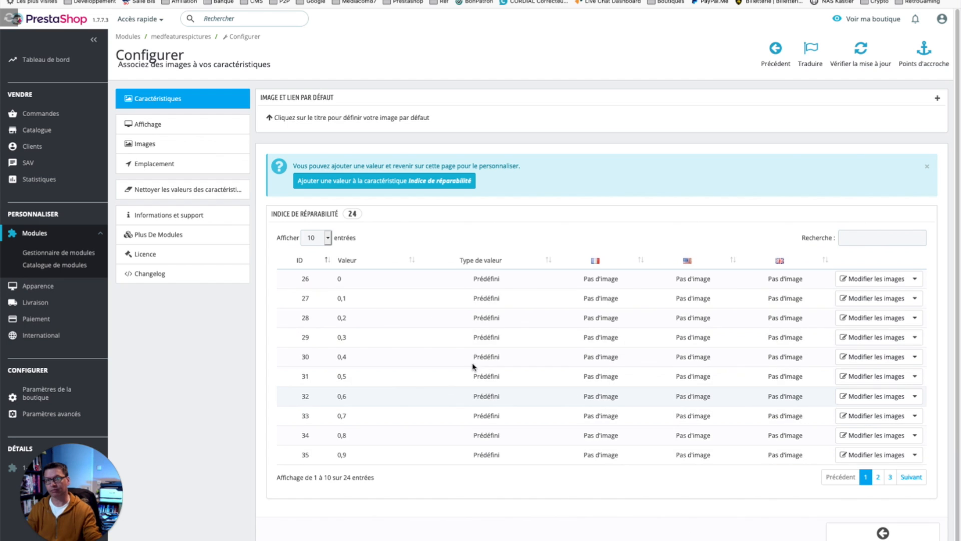
pyautogui.click(400, 103)
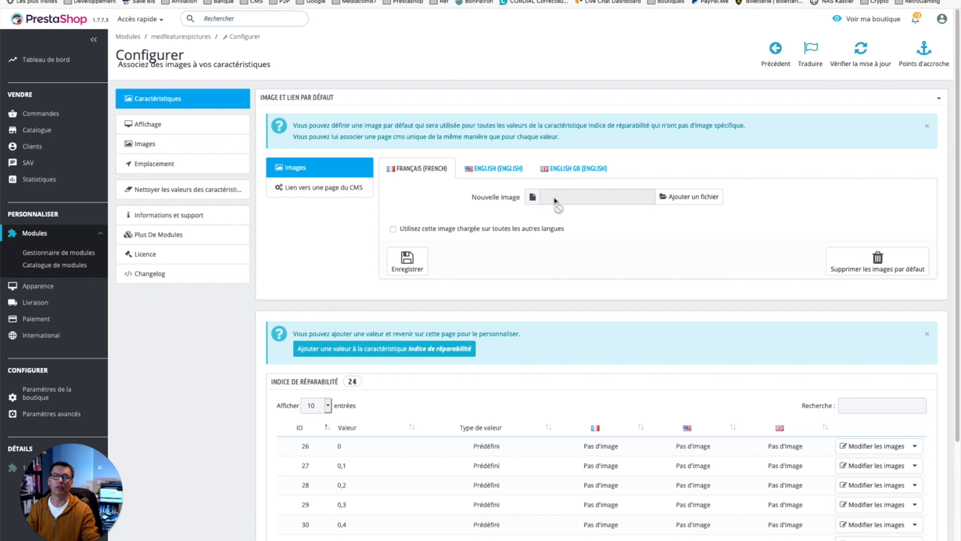
pyautogui.click(355, 186)
pyautogui.click(342, 174)
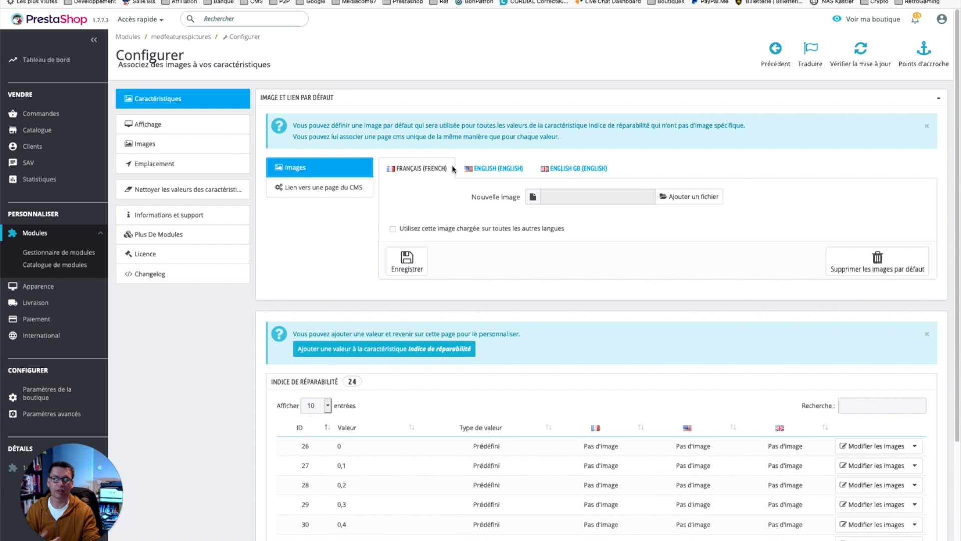
pyautogui.click(416, 105)
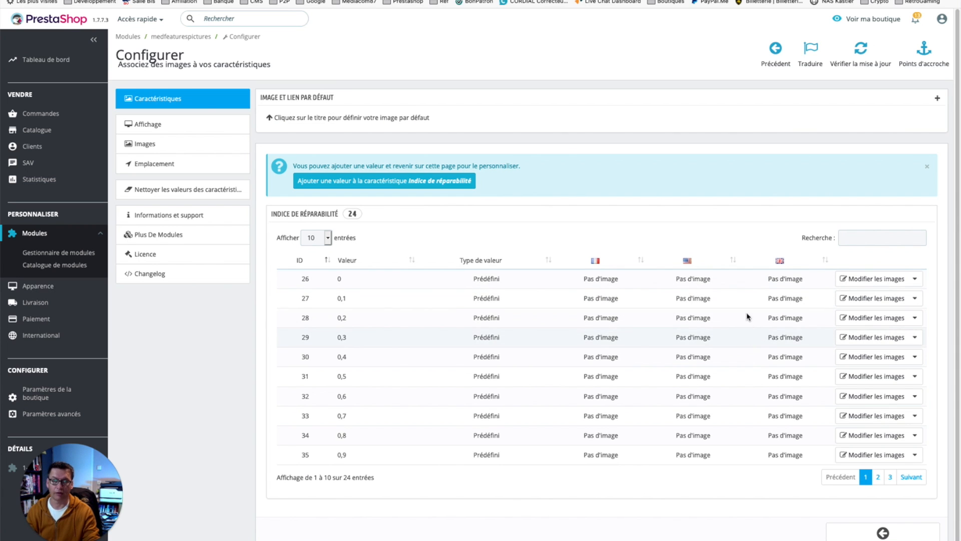
# Choose logo-indice-0.0.png as the French image for value 0 and enable using it for all other languages.
pyautogui.click(859, 282)
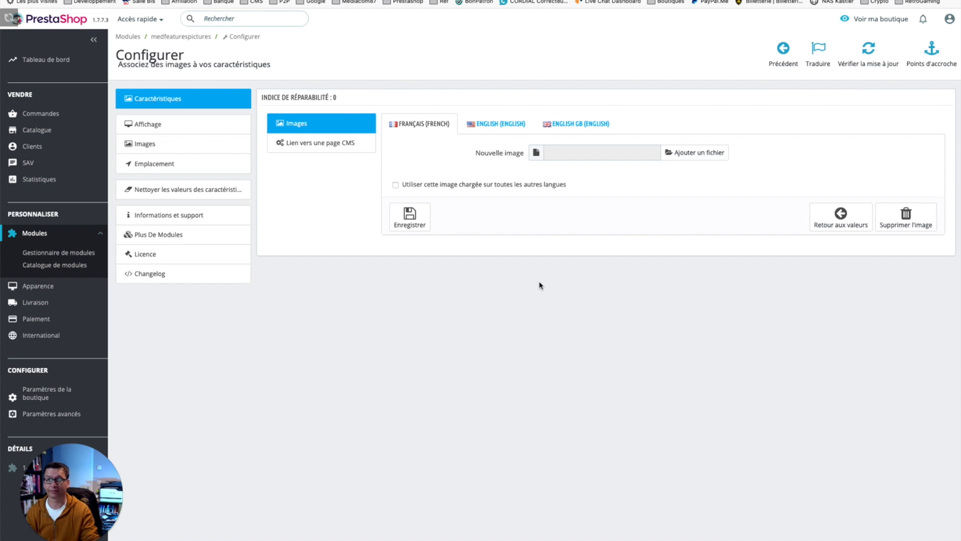
pyautogui.click(570, 158)
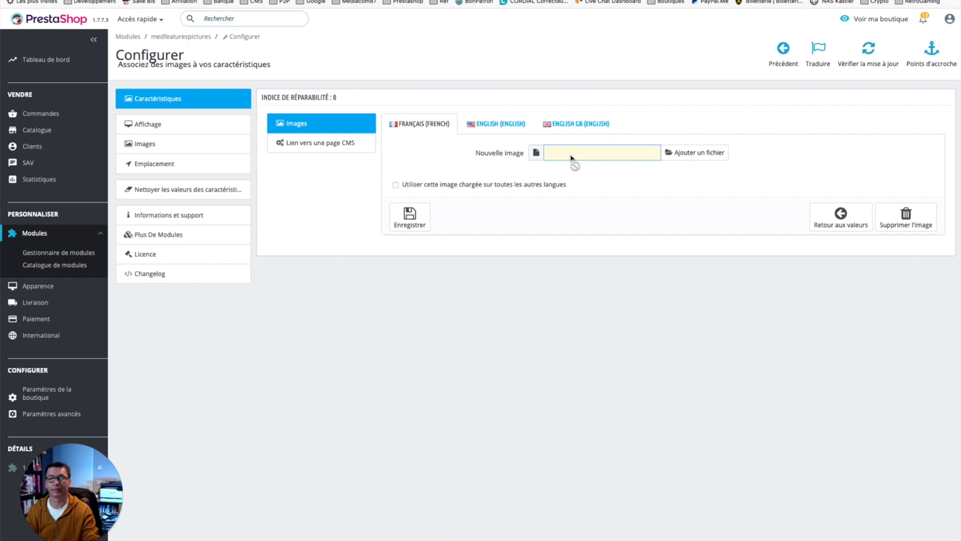
pyautogui.click(570, 159)
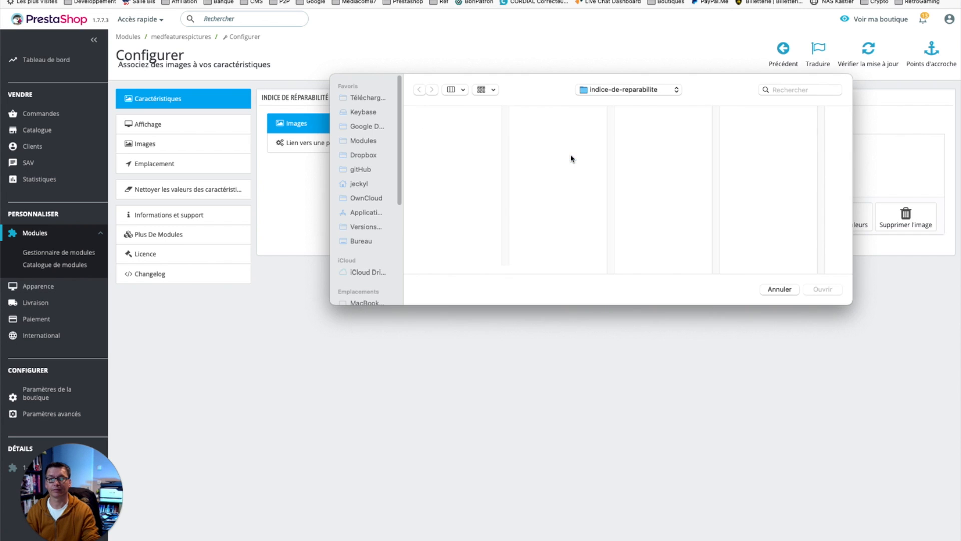
pyautogui.click(473, 117)
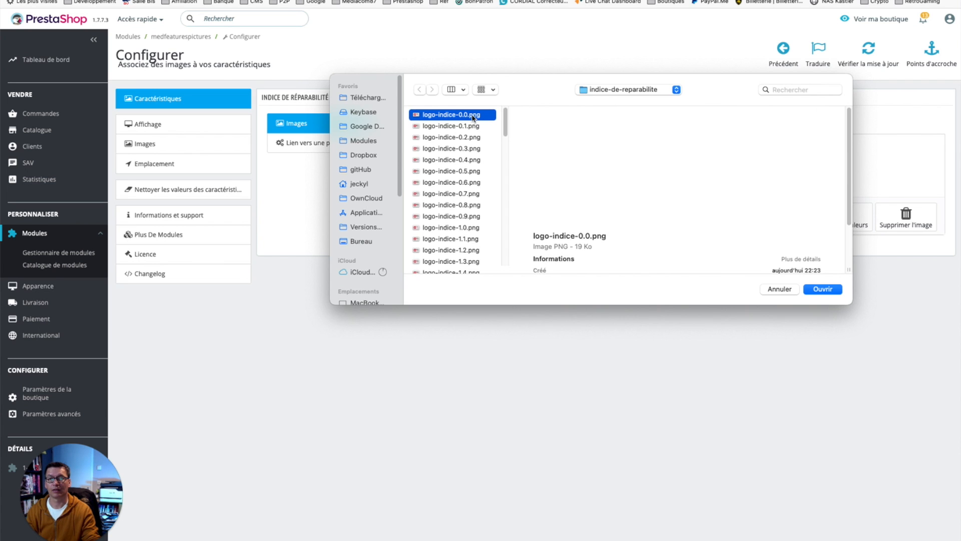
pyautogui.press('Return')
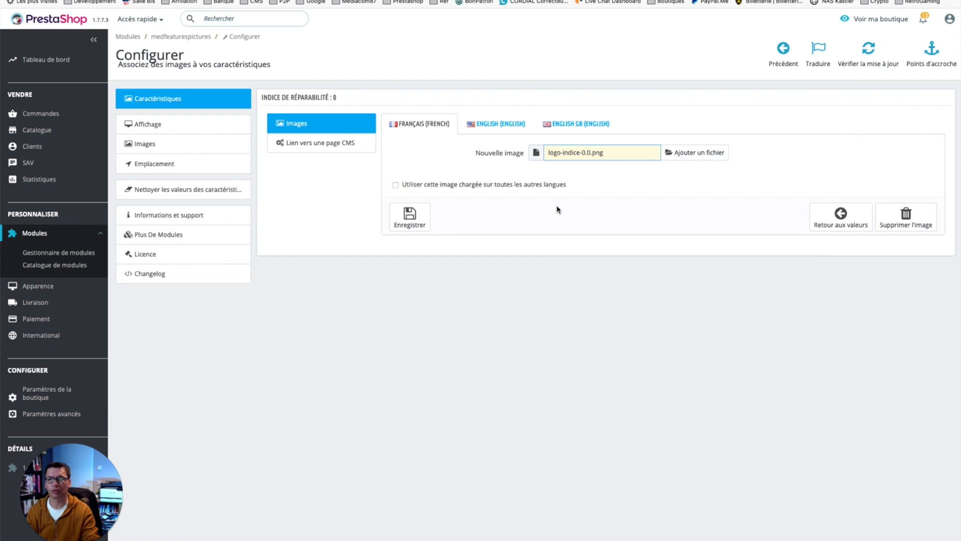
pyautogui.click(397, 186)
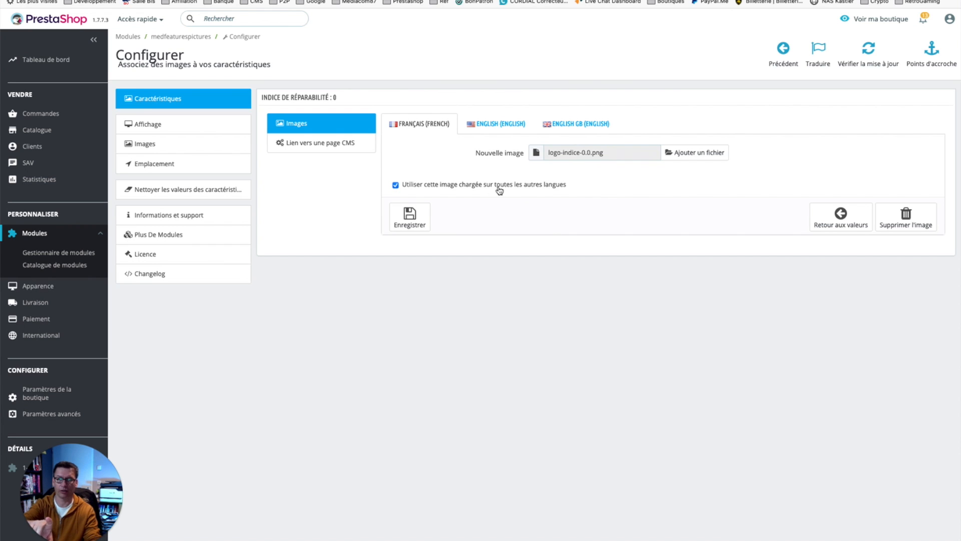
# Check the English and English GB image settings for value 0 and return to the French one.
pyautogui.click(502, 125)
pyautogui.click(598, 125)
pyautogui.click(425, 124)
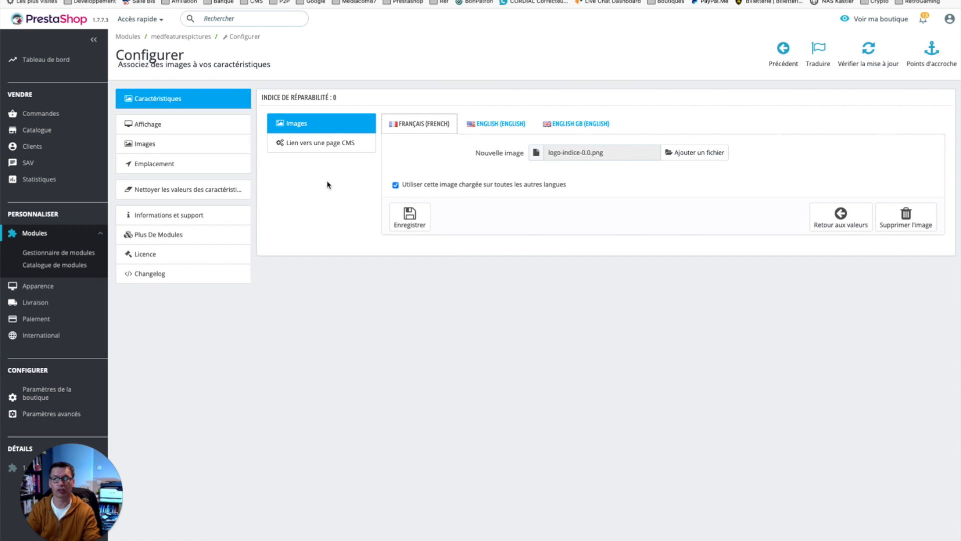
# Select Politique de confidentialité as the CMS page associated with value 0, return to its images and save them.
pyautogui.click(319, 145)
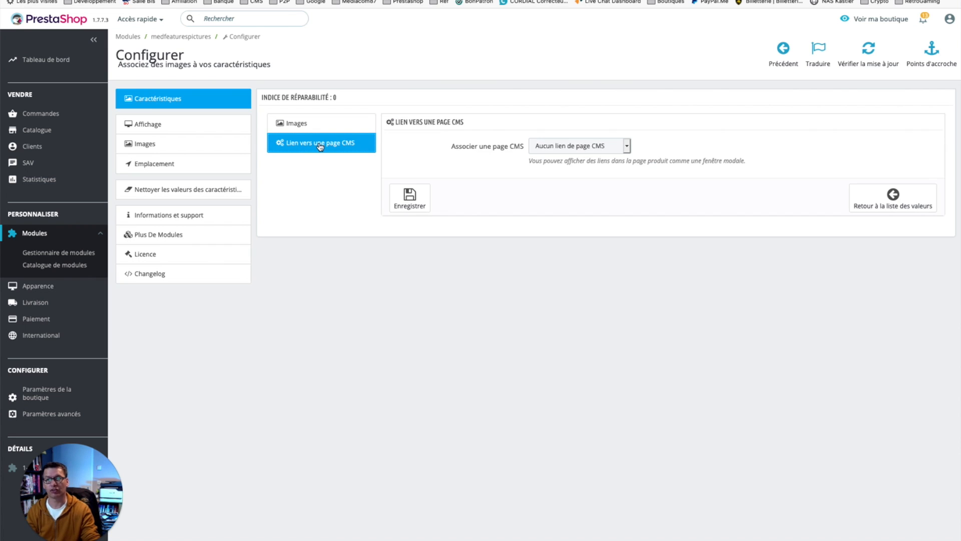
pyautogui.click(594, 147)
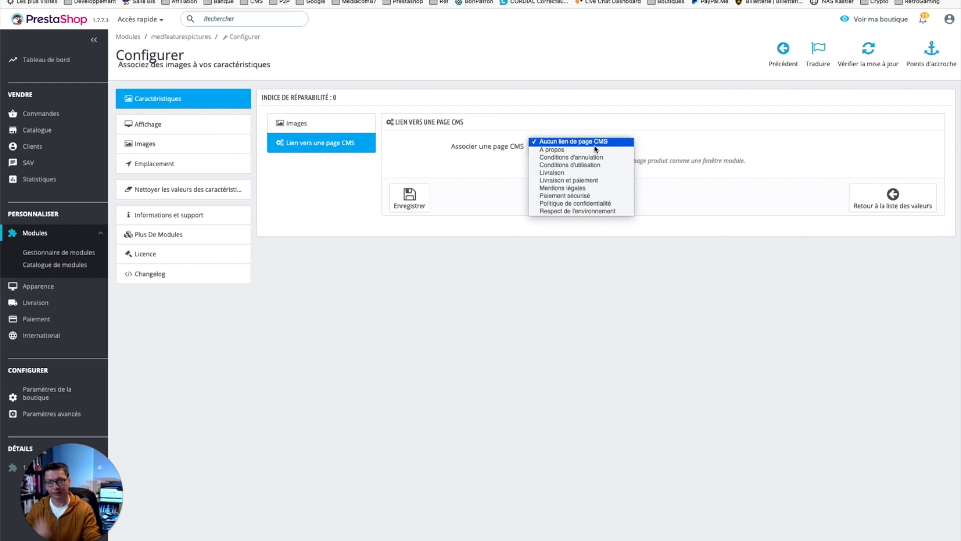
pyautogui.click(610, 204)
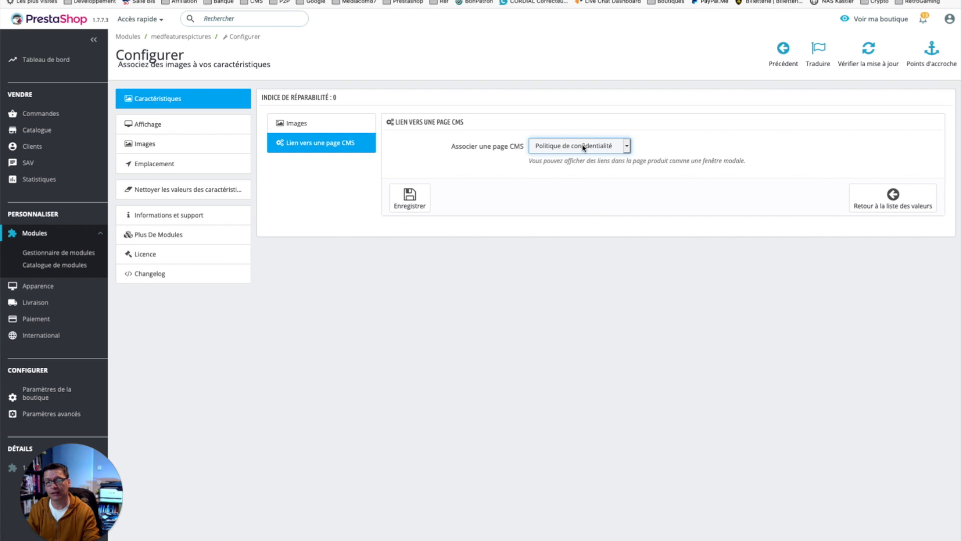
pyautogui.click(343, 125)
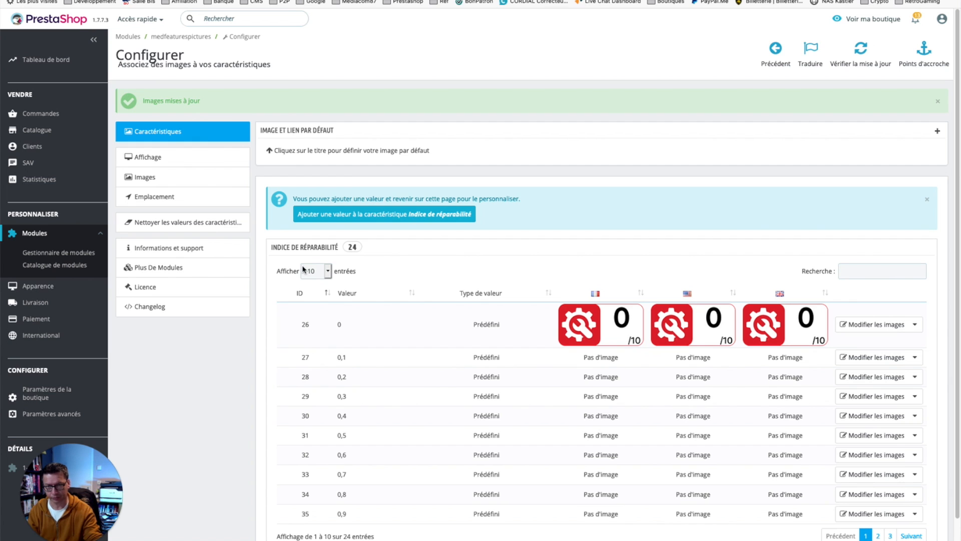
# Show 50 entries in the Indice de réparabilité value list, browse them, and restore the display to 10 entries.
pyautogui.click(320, 273)
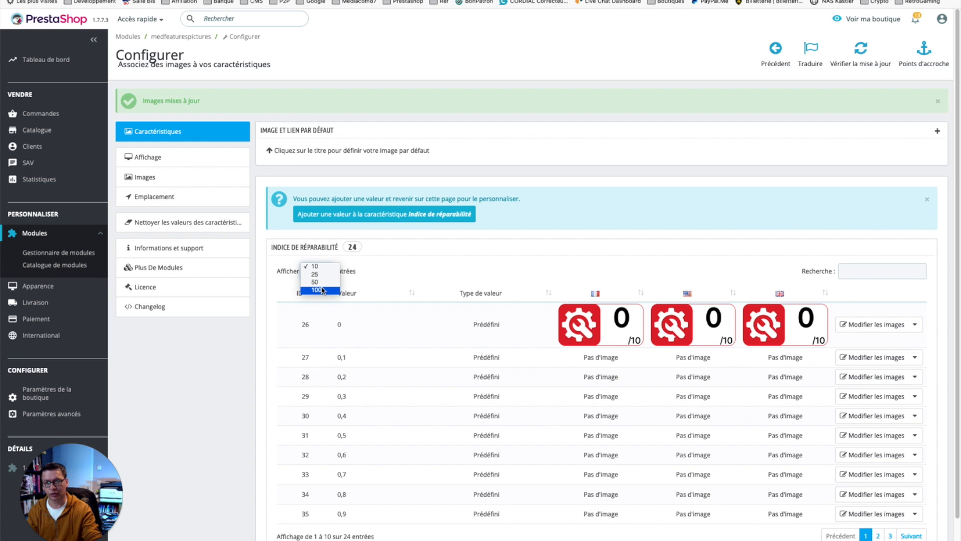
pyautogui.click(317, 282)
pyautogui.scroll(-10, 513, 271)
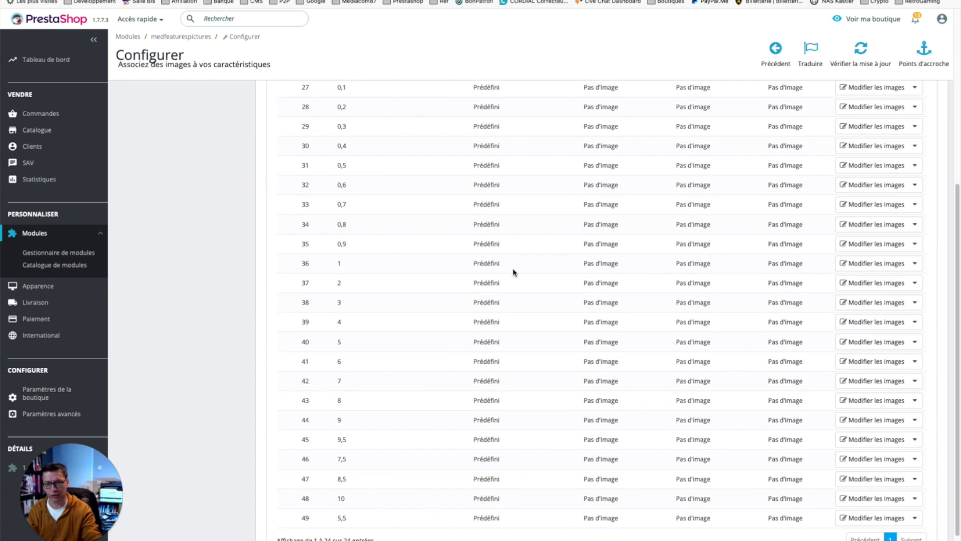
pyautogui.scroll(10, 514, 273)
pyautogui.click(314, 271)
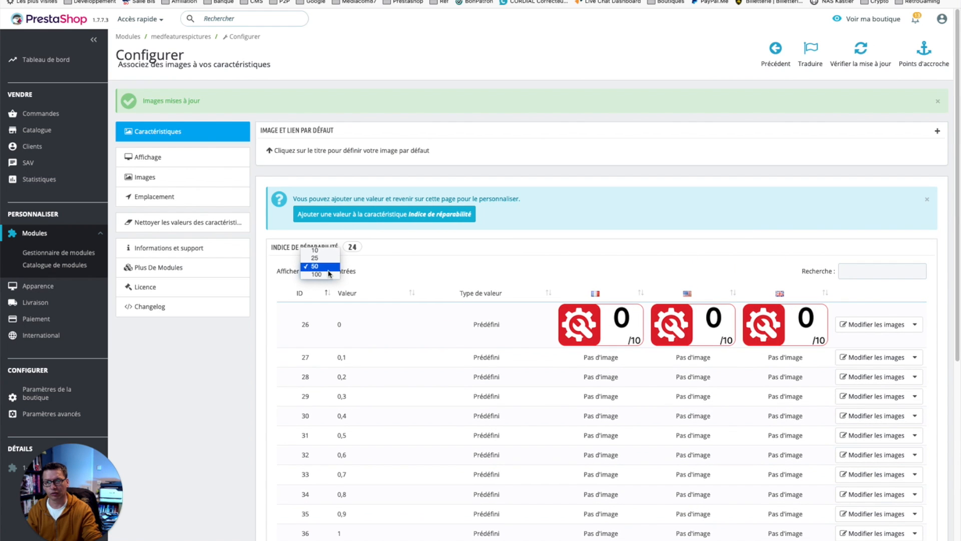
pyautogui.click(311, 254)
pyautogui.scroll(-2, 625, 282)
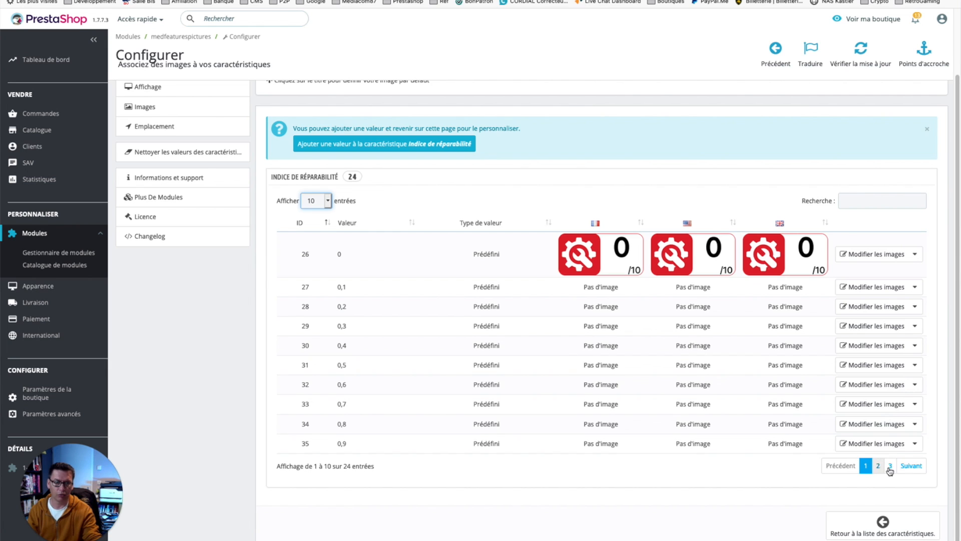
# Look through the second page of Indice de réparabilité values and return to the first page.
pyautogui.click(911, 467)
pyautogui.click(843, 465)
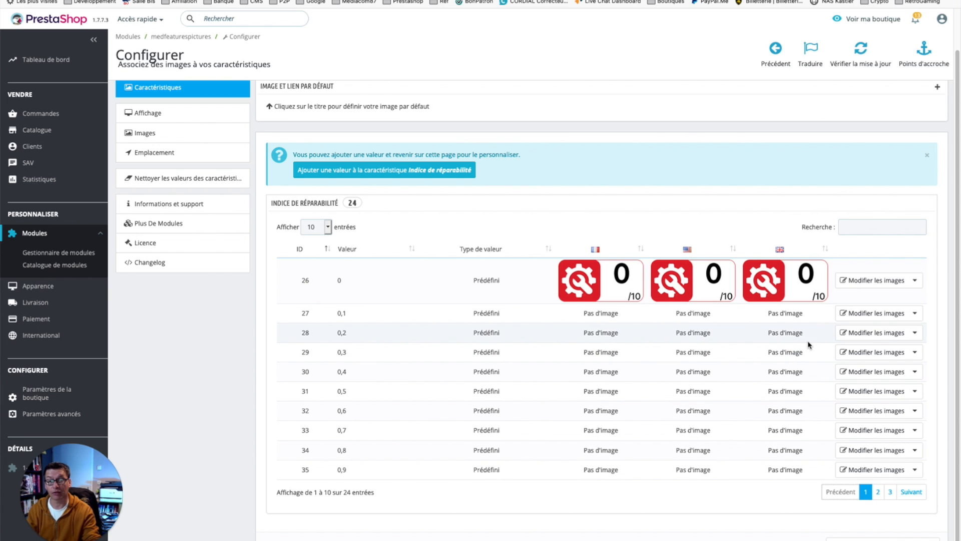
pyautogui.click(911, 493)
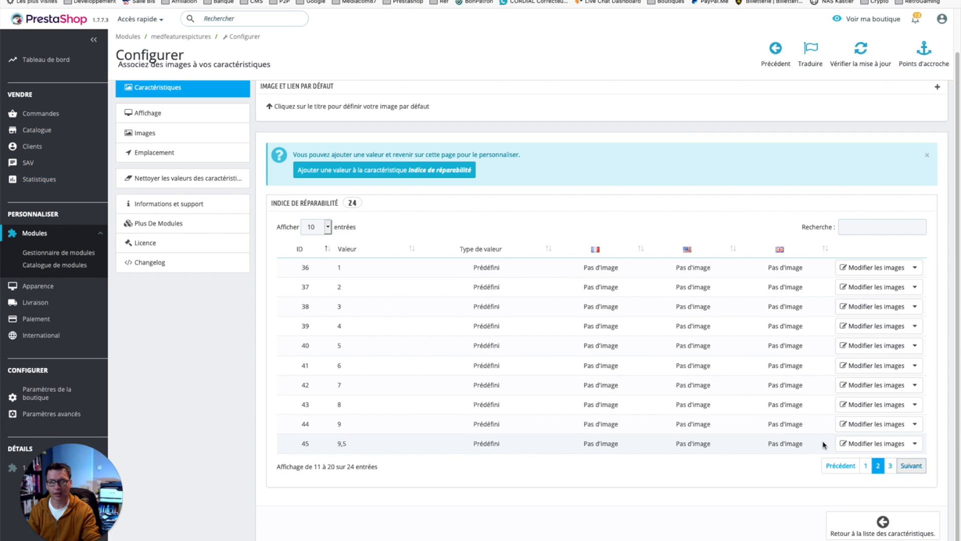
pyautogui.click(841, 466)
# Sort the value list by Valeur in ascending and descending order, and restore the ascending ID order.
pyautogui.click(353, 251)
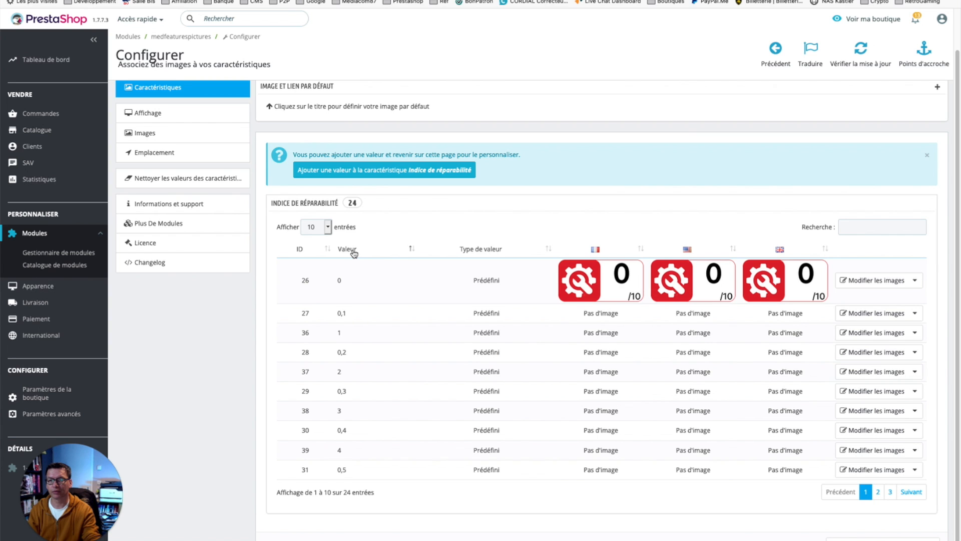
pyautogui.click(354, 252)
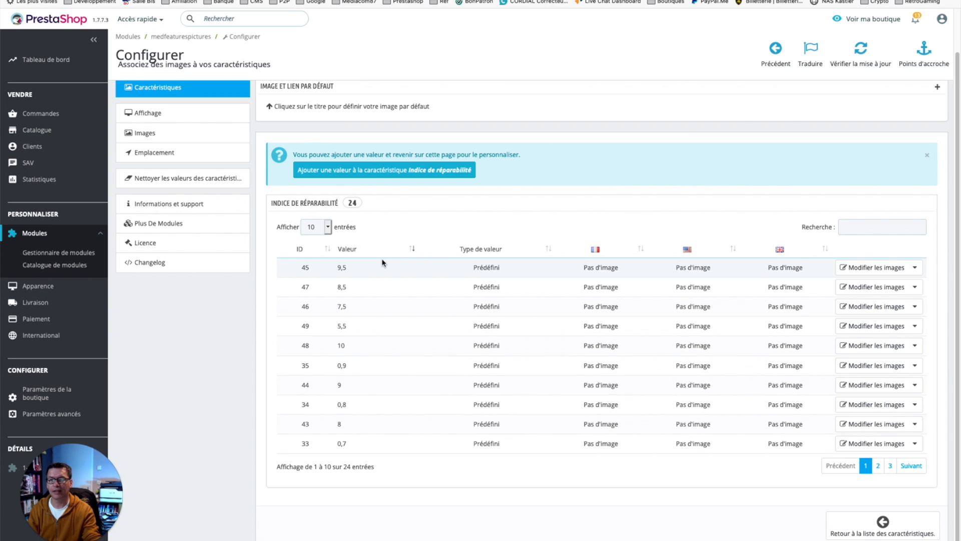
pyautogui.click(299, 251)
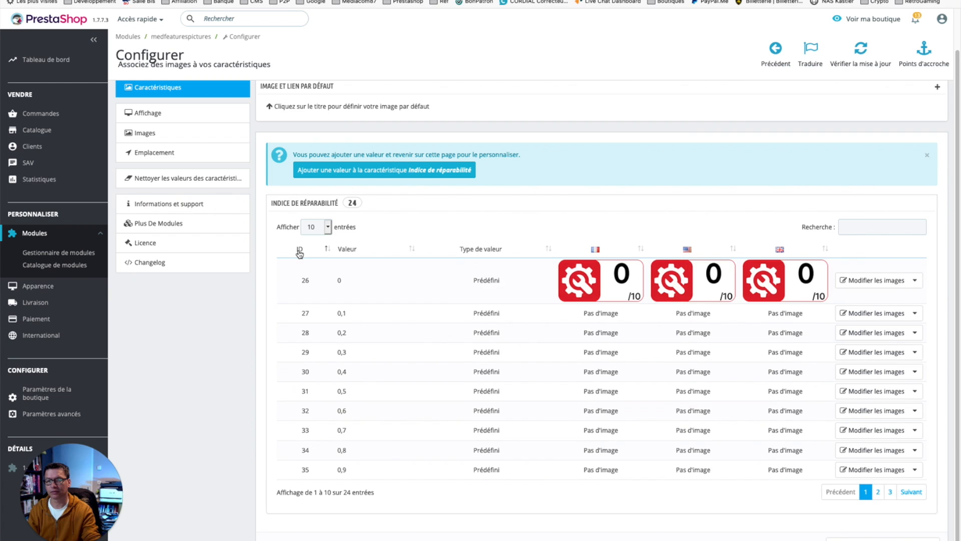
# Open the images of Indice de réparabilité value 10 and load logo-indice-10.0.png for all languages.
pyautogui.click(299, 251)
pyautogui.click(306, 253)
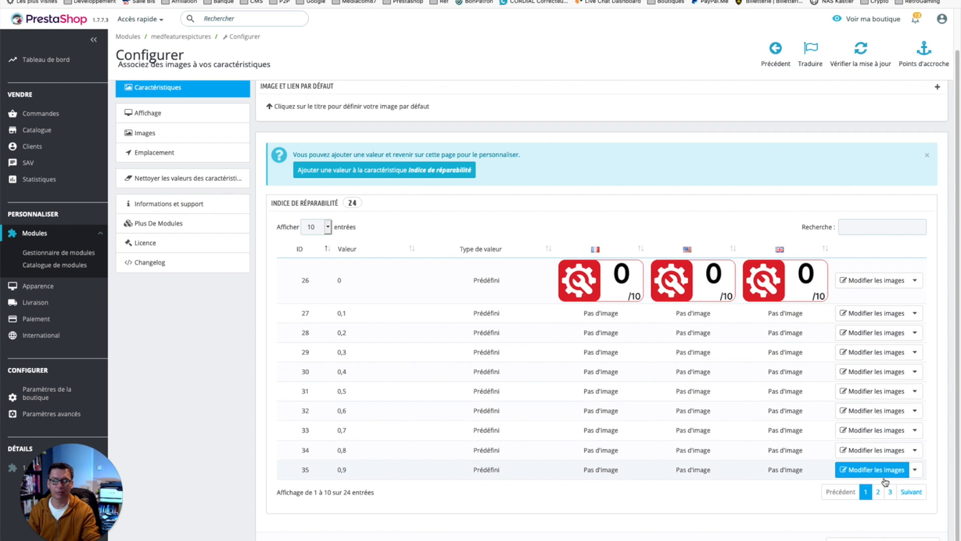
pyautogui.click(897, 494)
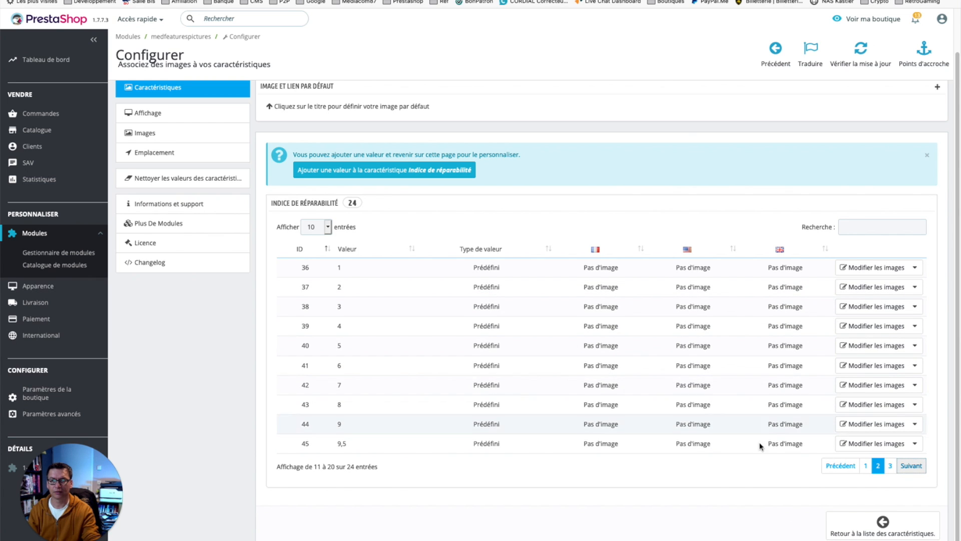
pyautogui.click(890, 467)
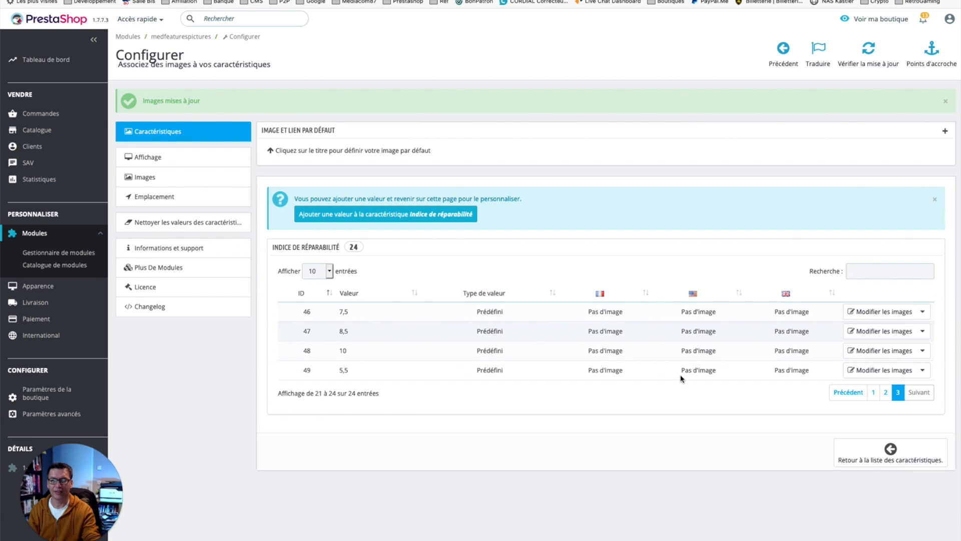
pyautogui.click(888, 353)
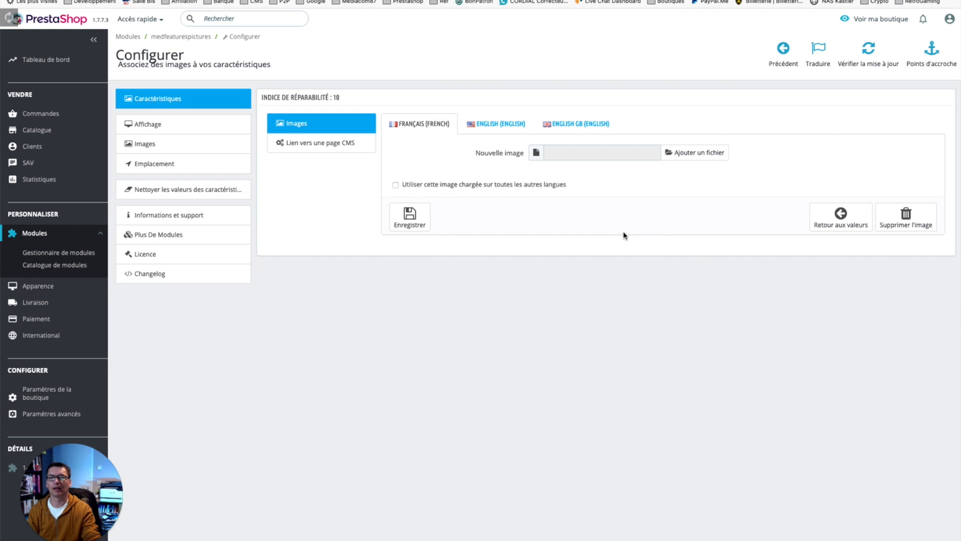
pyautogui.click(641, 159)
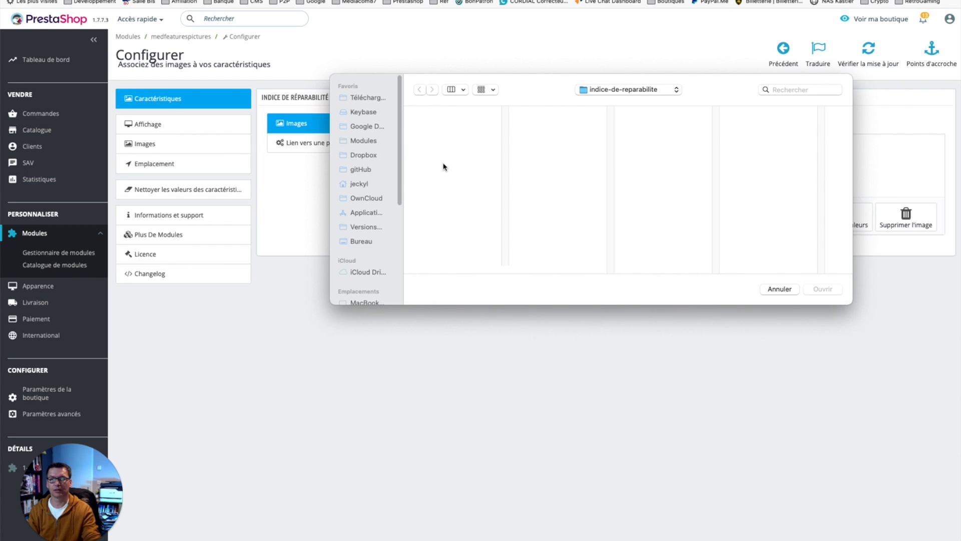
pyautogui.scroll(-20, 456, 170)
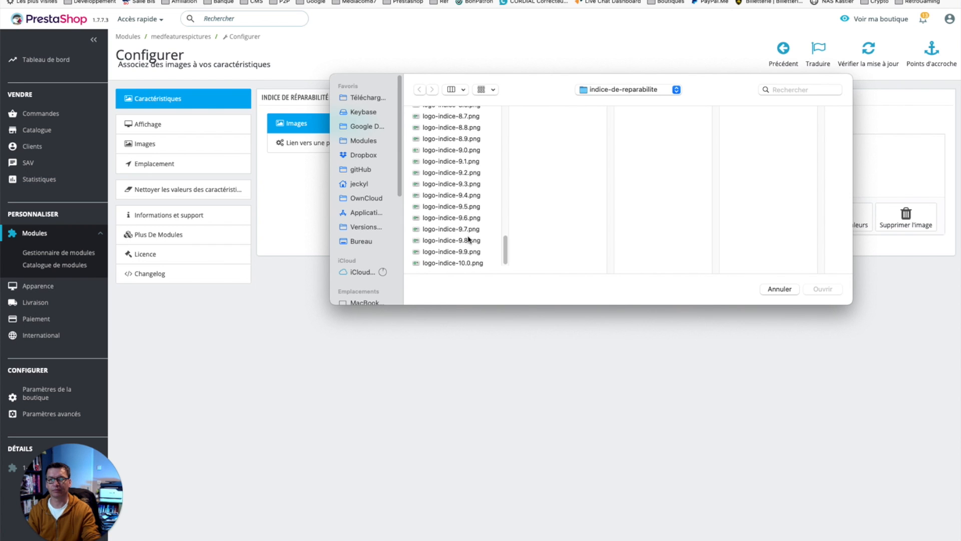
pyautogui.click(459, 263)
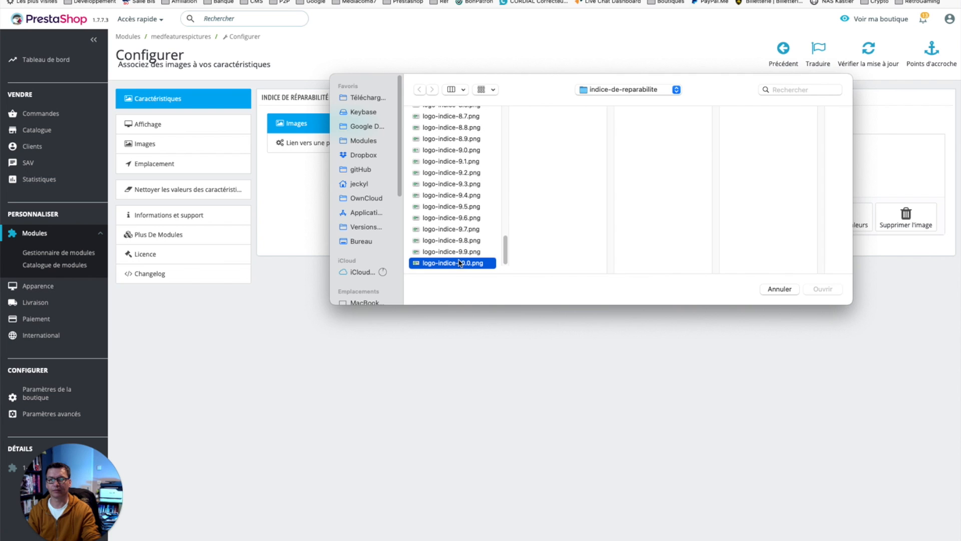
pyautogui.doubleClick(459, 263)
pyautogui.click(423, 185)
# Associate Politique de confidentialité as the CMS page of value 10, save, and check its images in the value list.
pyautogui.click(354, 145)
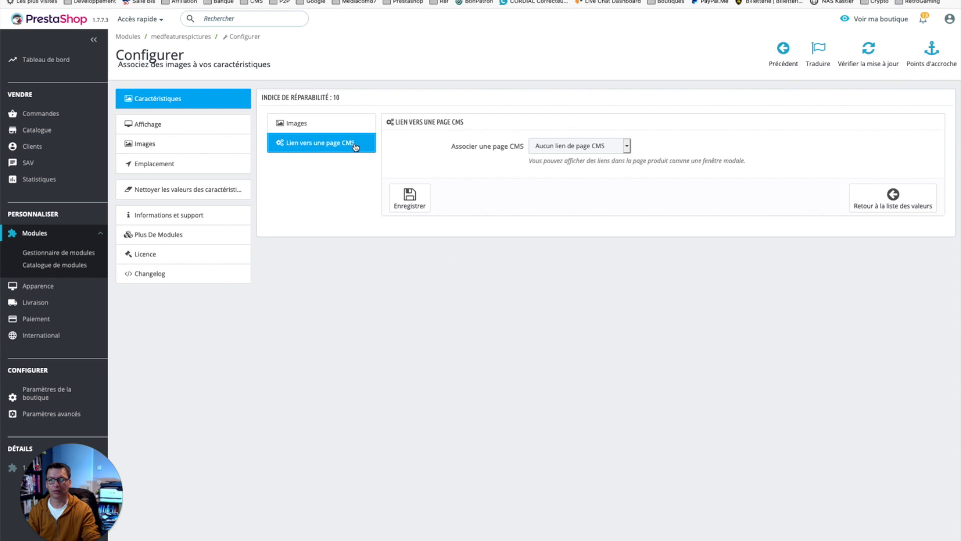
pyautogui.click(566, 151)
pyautogui.click(565, 204)
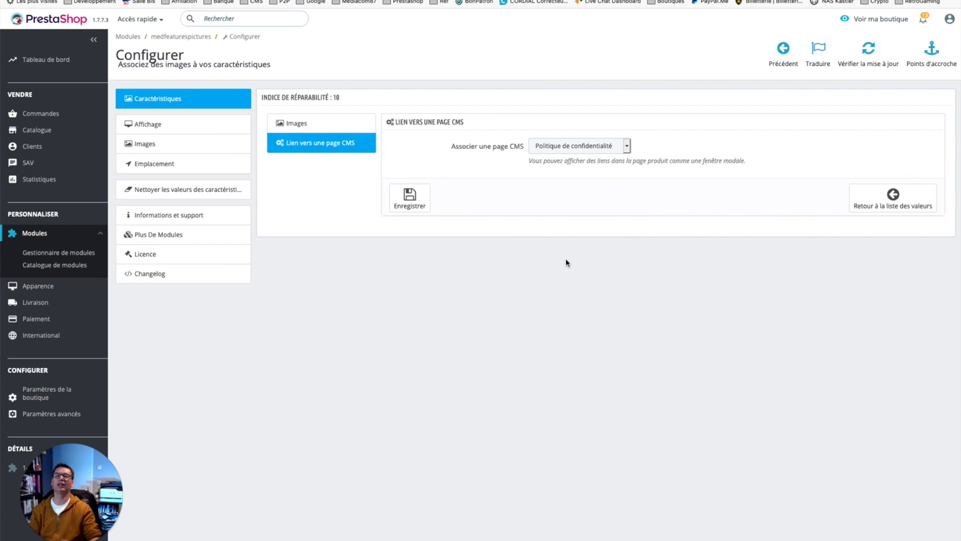
pyautogui.press('super+t')
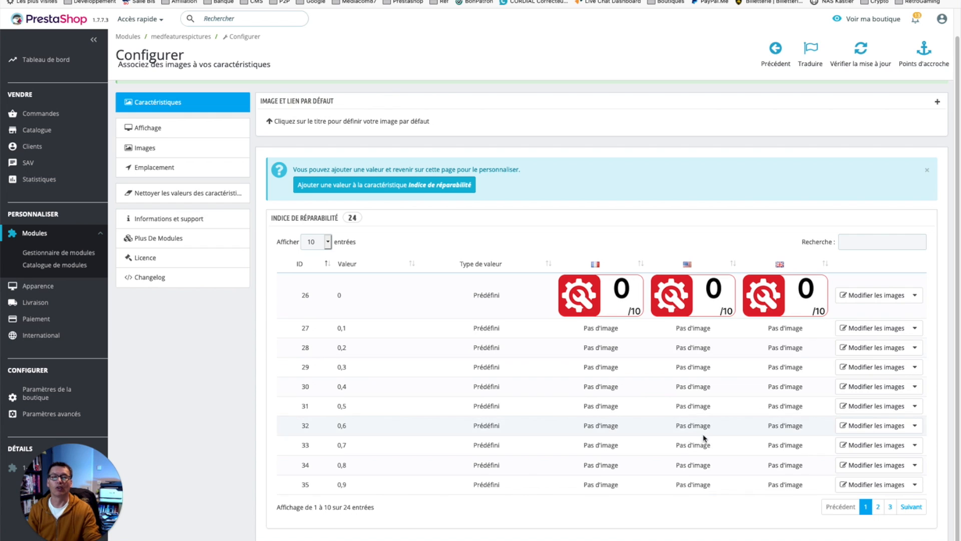
pyautogui.click(891, 507)
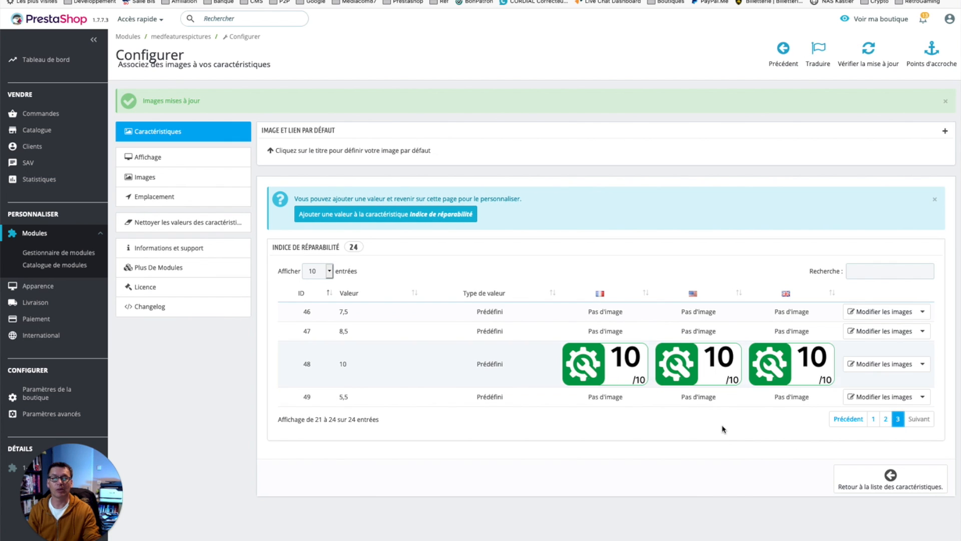
pyautogui.click(873, 418)
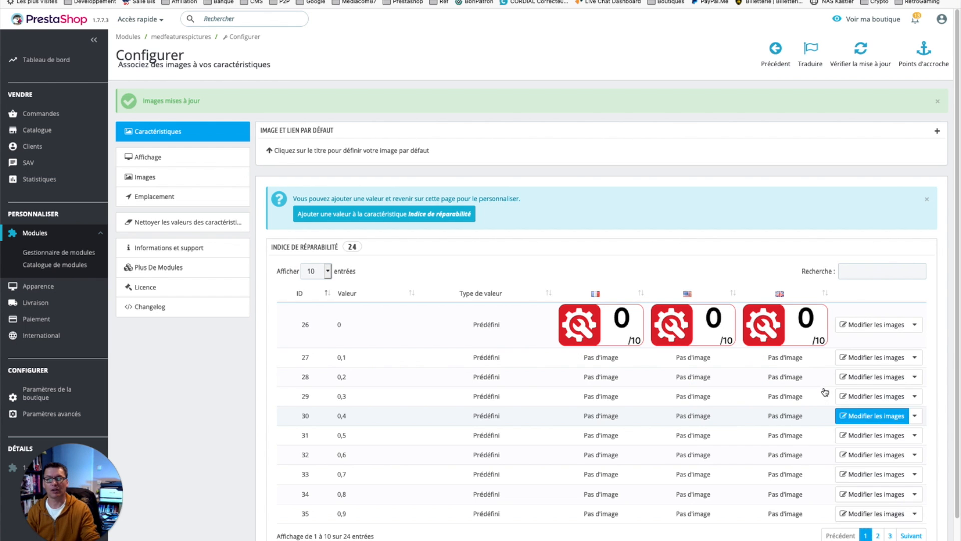
# Open the images of Indice de réparabilité value 3 and choose logo-indice-3.0.png as its new French image.
pyautogui.click(878, 536)
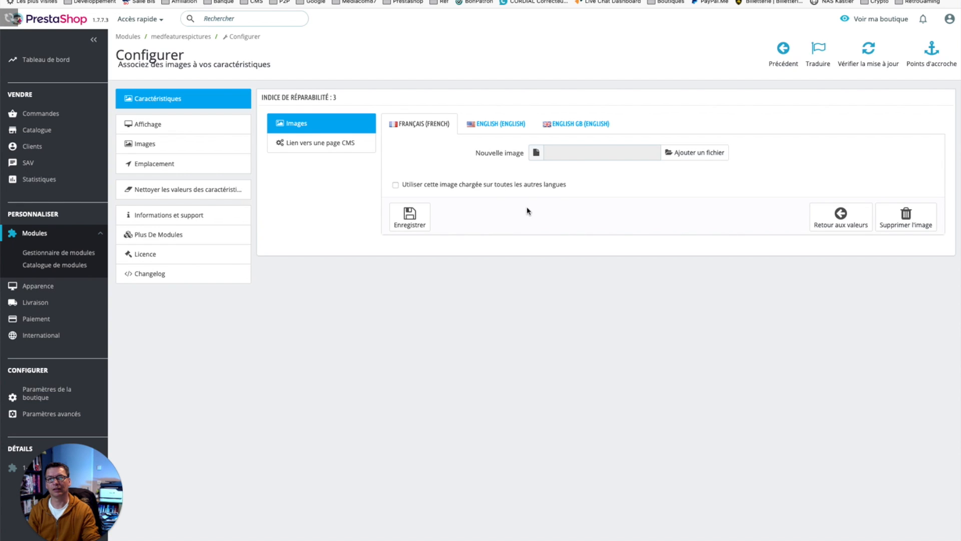
pyautogui.click(569, 156)
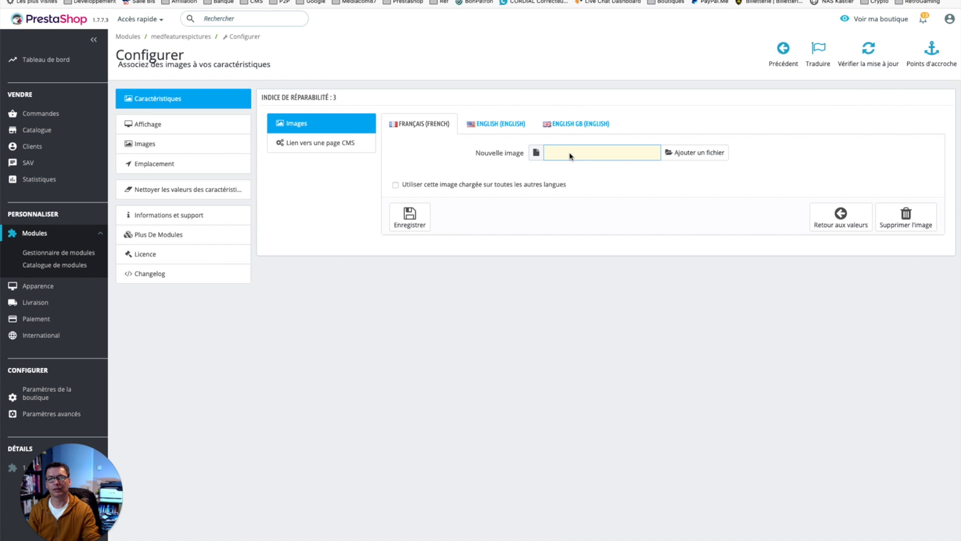
pyautogui.click(569, 157)
pyautogui.scroll(-5, 492, 198)
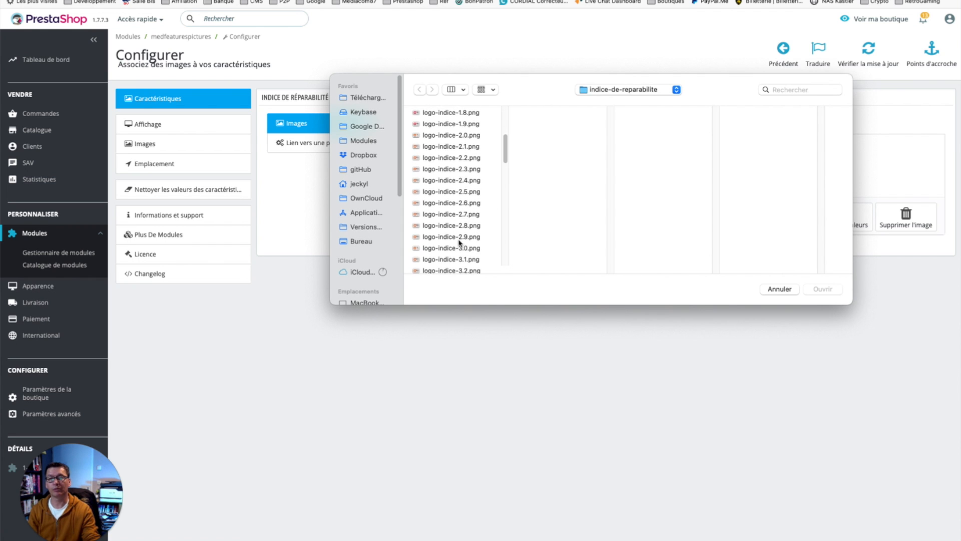
pyautogui.click(455, 249)
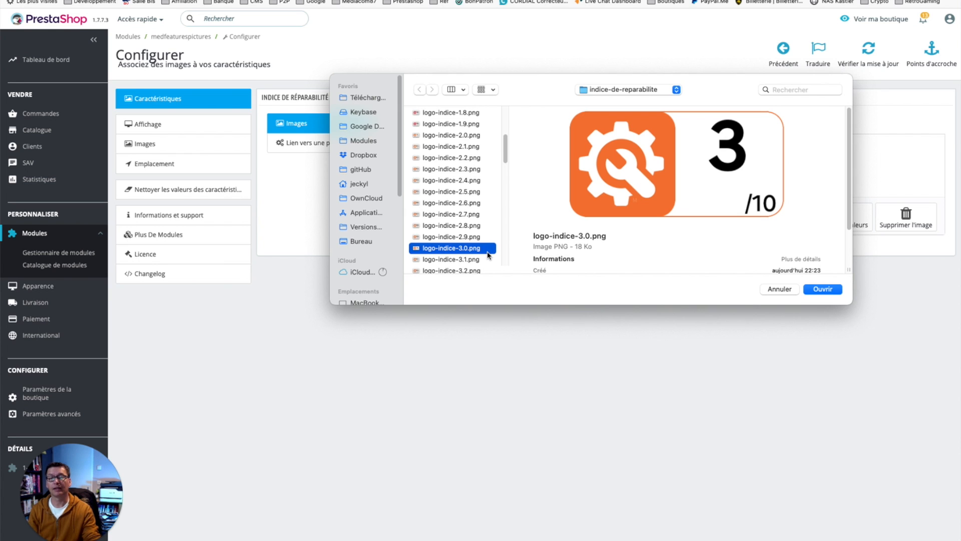
pyautogui.click(823, 289)
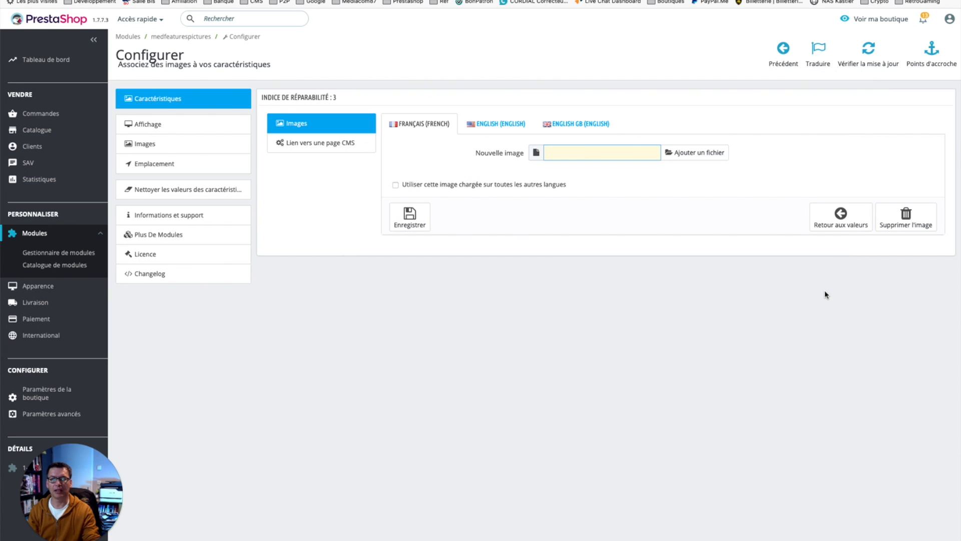
# Select Politique de confidentialité as the CMS page associated with value 3 and save the value's images.
pyautogui.click(349, 144)
pyautogui.click(565, 145)
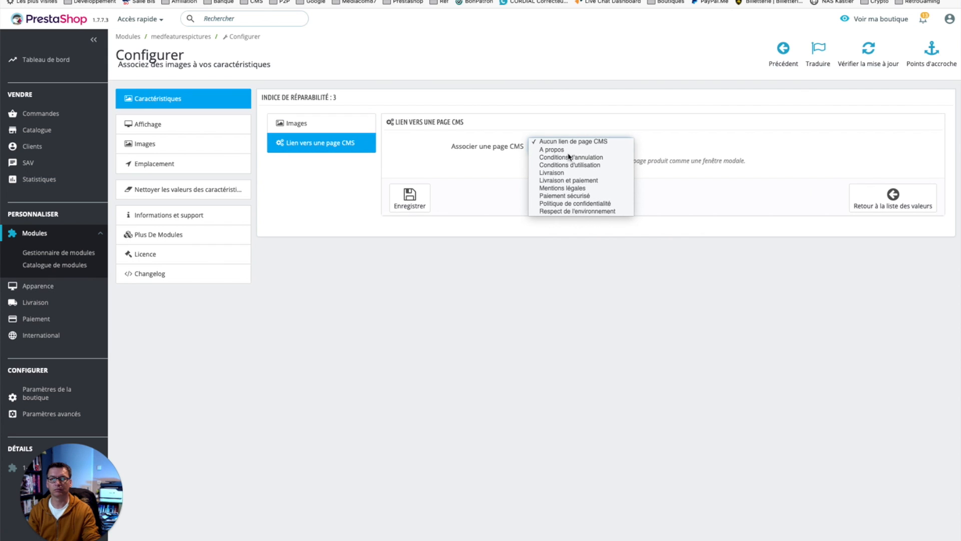
pyautogui.click(606, 204)
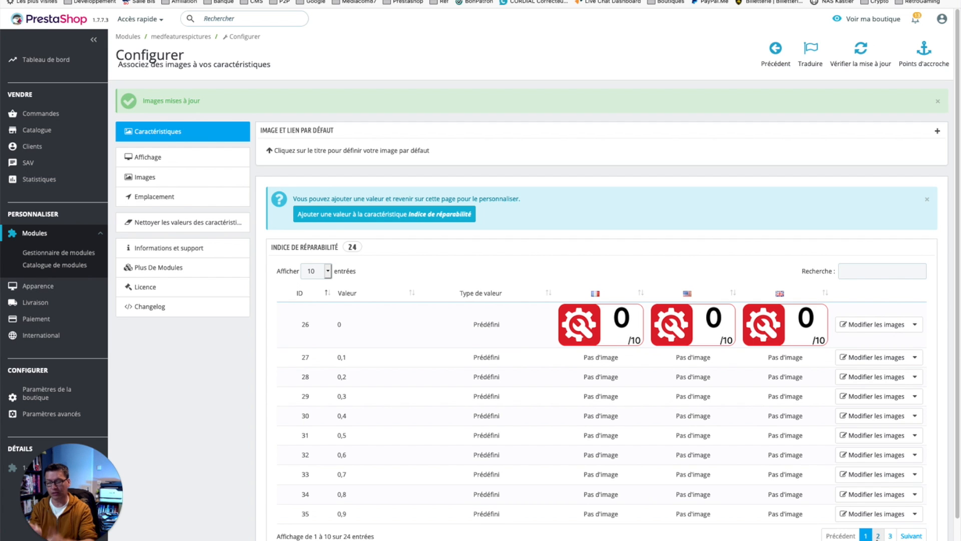
# Open the images of Indice de réparabilité value 5 and choose logo-indice-5.0.png as its new French image.
pyautogui.click(877, 536)
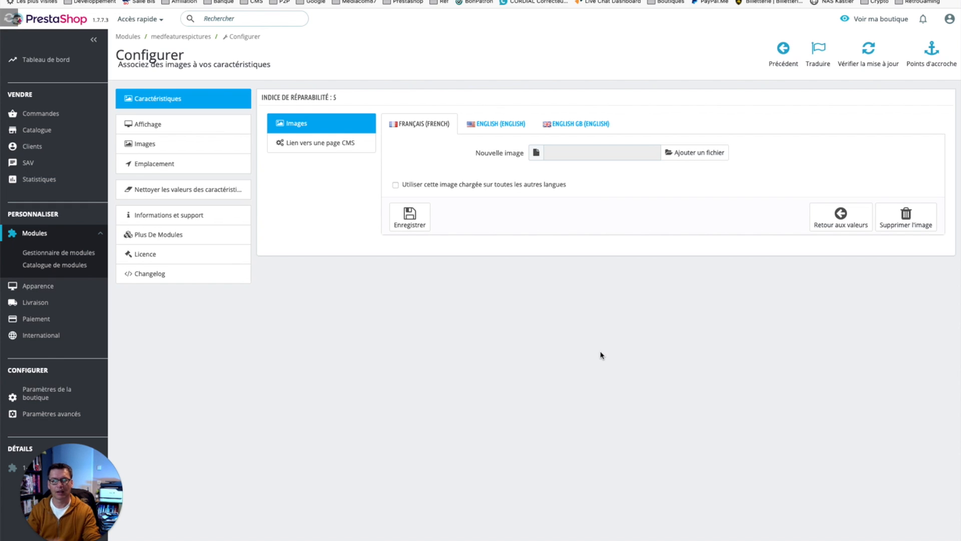
pyautogui.click(563, 156)
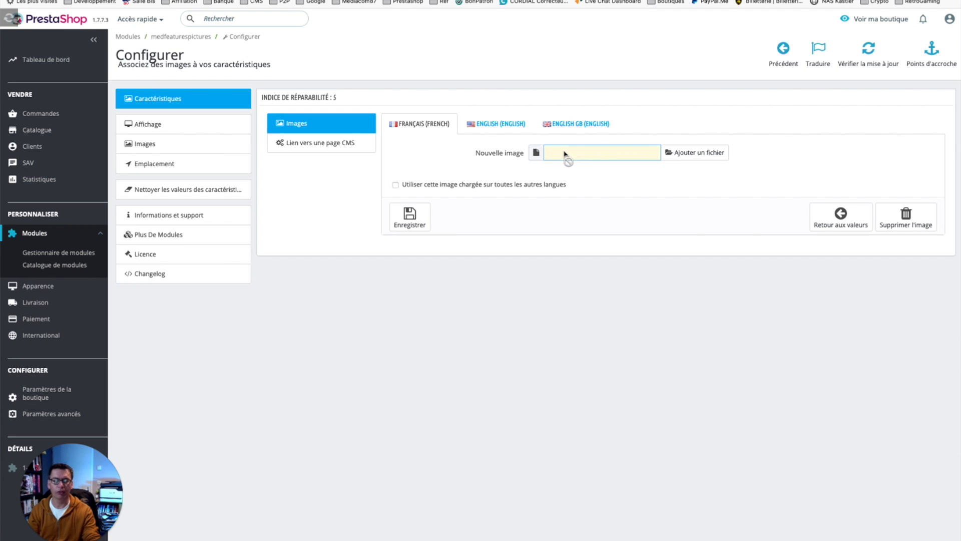
pyautogui.click(566, 153)
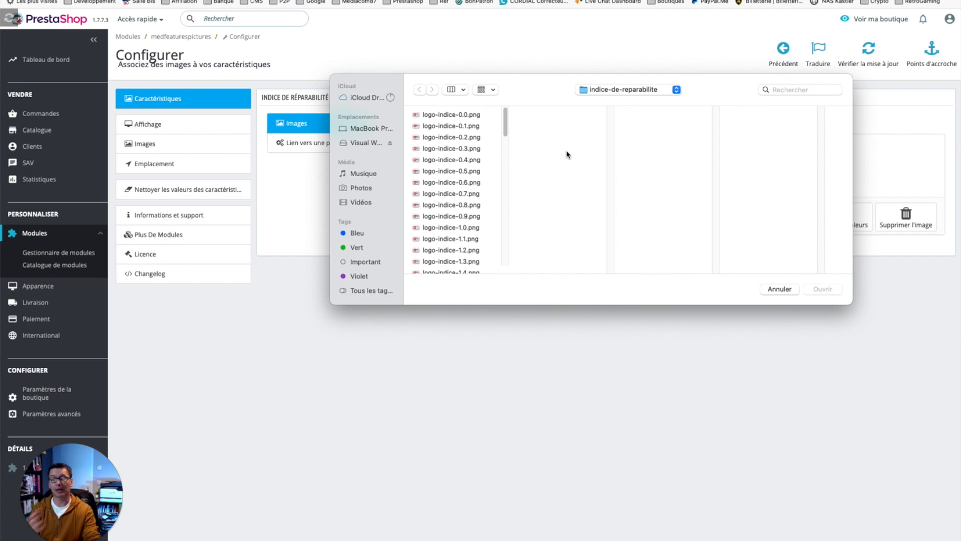
pyautogui.scroll(-10, 473, 220)
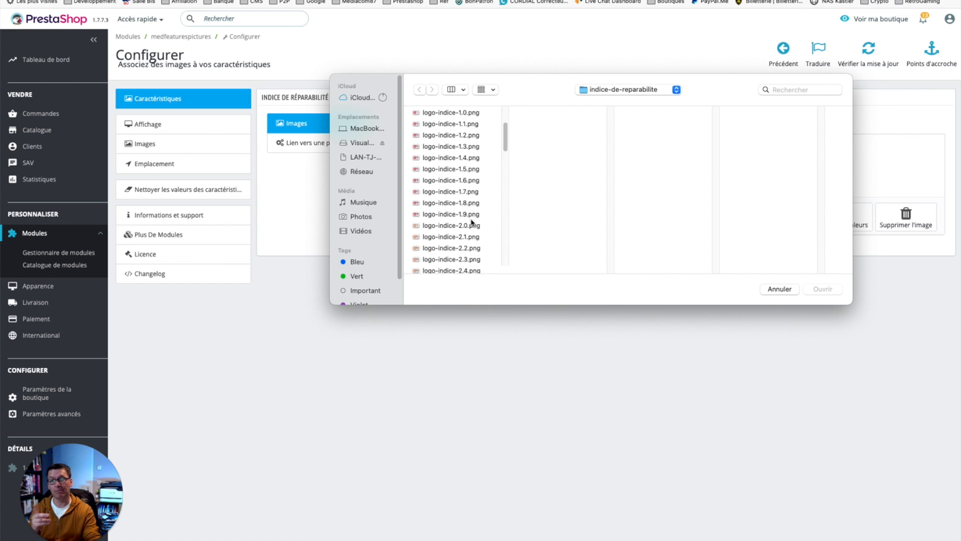
pyautogui.scroll(-5, 467, 231)
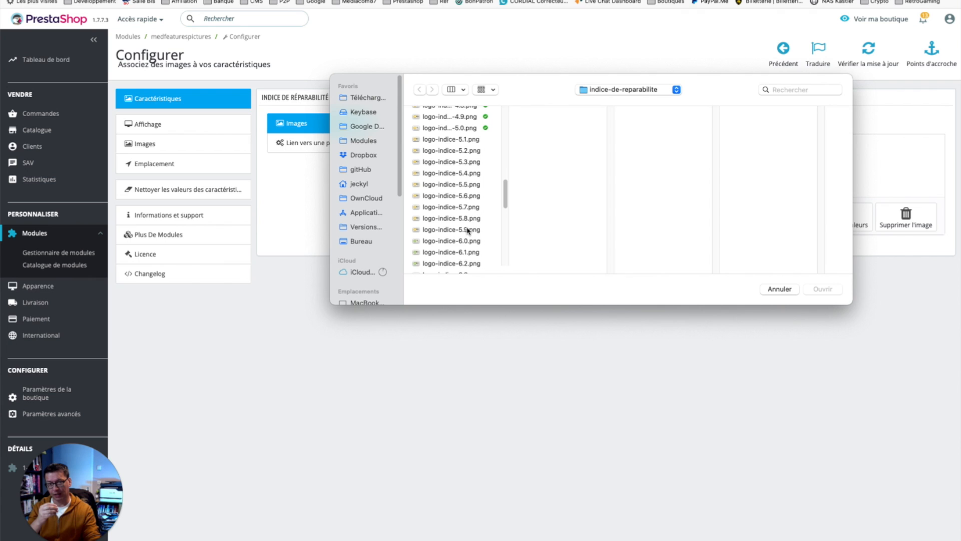
pyautogui.scroll(-1, 468, 230)
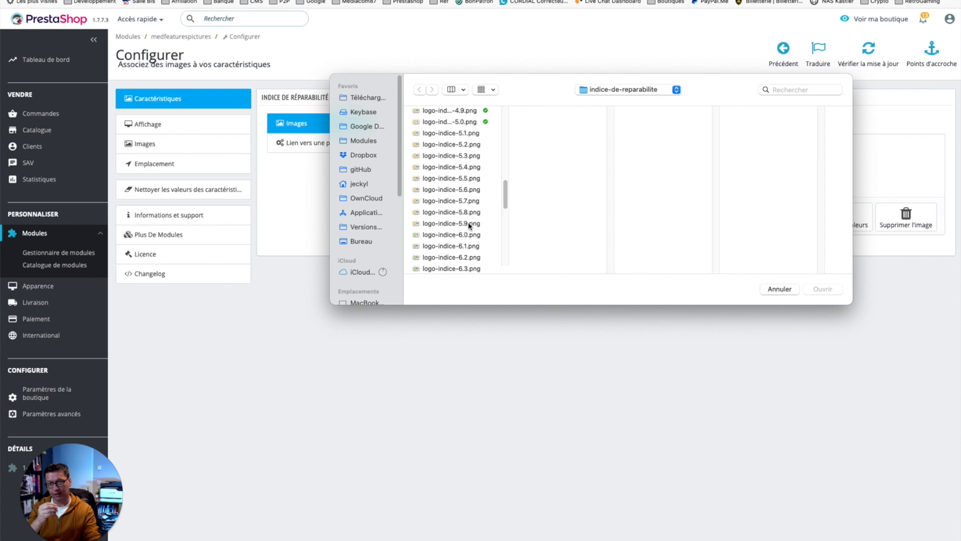
pyautogui.scroll(1, 473, 198)
pyautogui.click(464, 123)
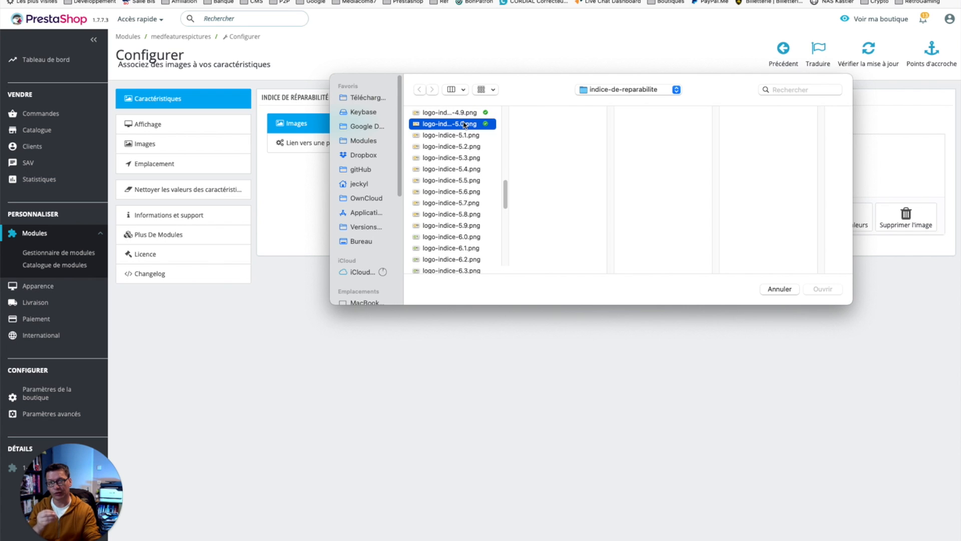
pyautogui.click(814, 289)
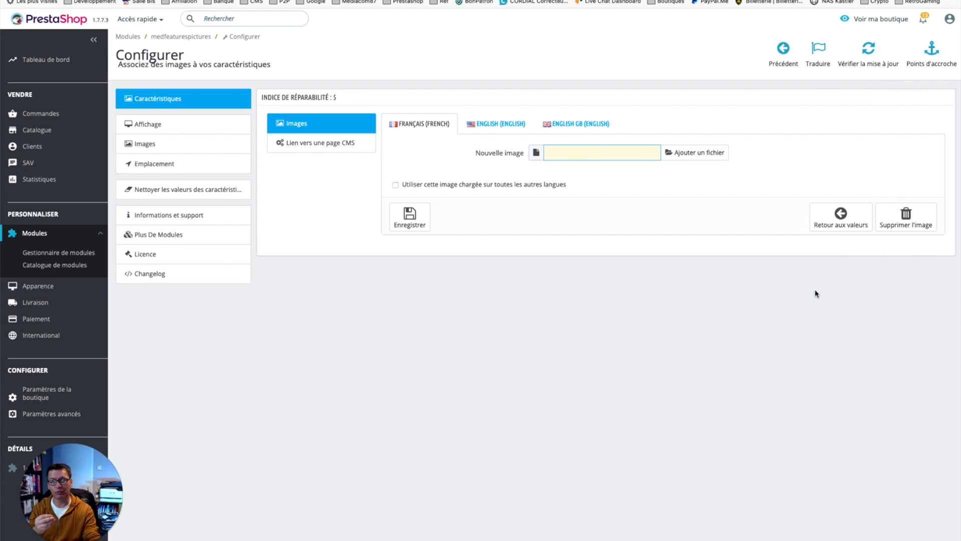
# Associate Politique de confidentialité as the CMS page of value 5, save, and show the second page of values.
pyautogui.click(338, 145)
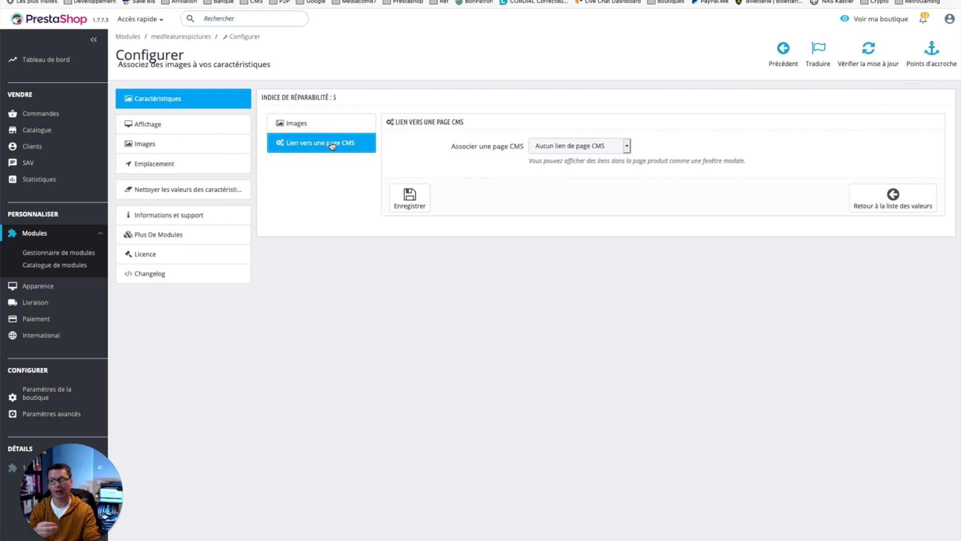
pyautogui.click(572, 149)
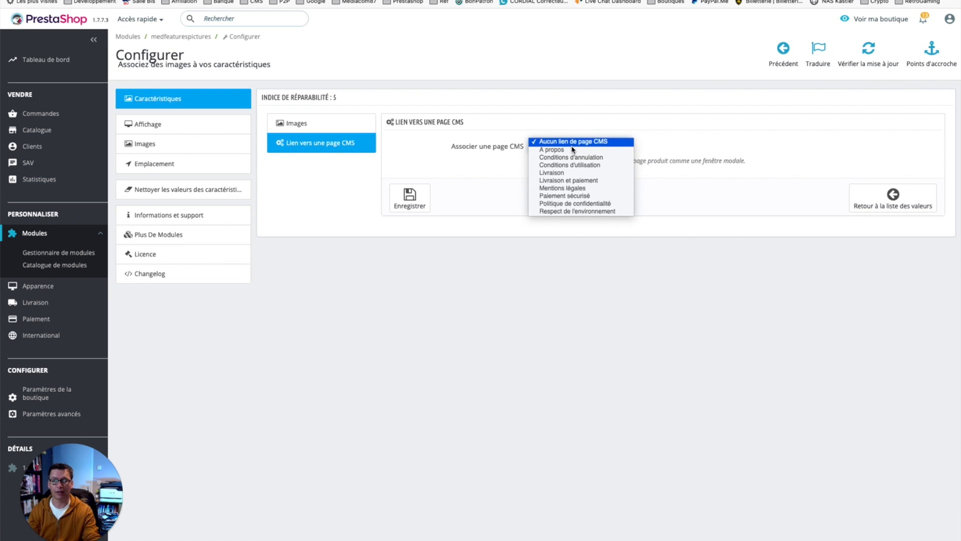
pyautogui.click(586, 204)
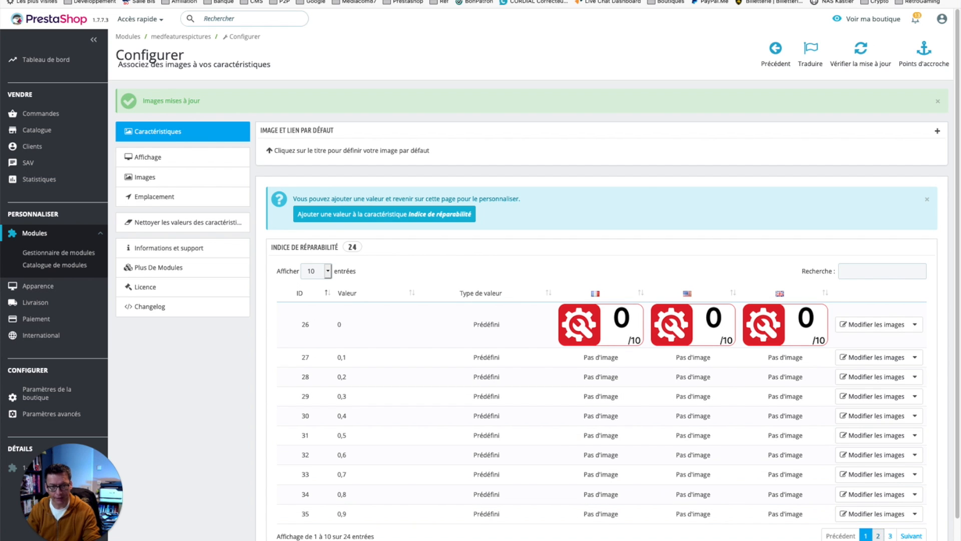
pyautogui.click(879, 535)
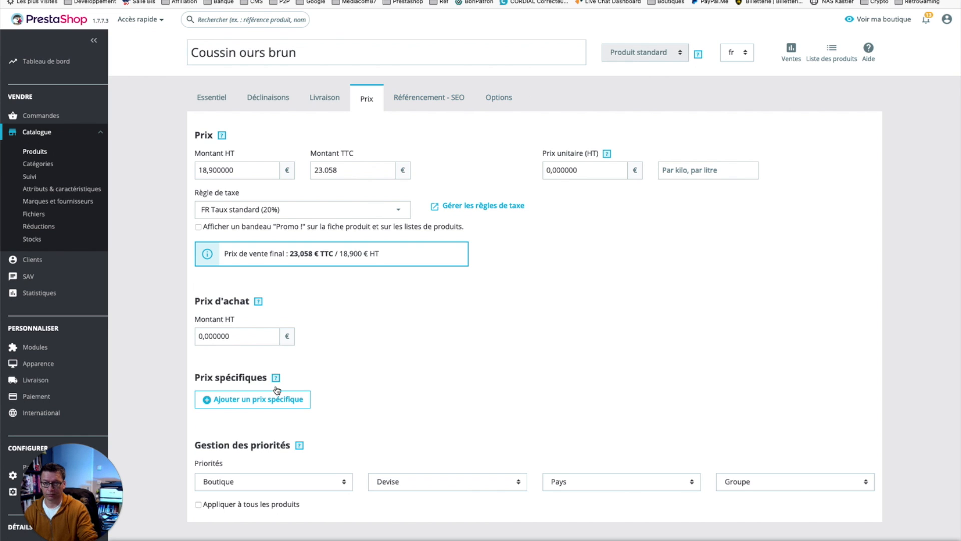
# Open the product's Essentiel settings, add a characteristic row, and look for Indice de réparabilité among the available characteristics.
pyautogui.click(210, 97)
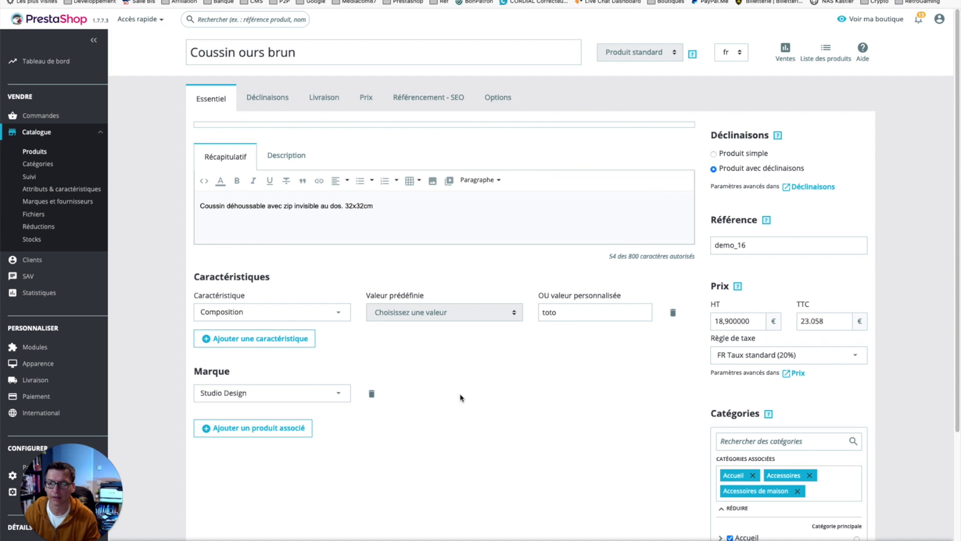
pyautogui.click(310, 342)
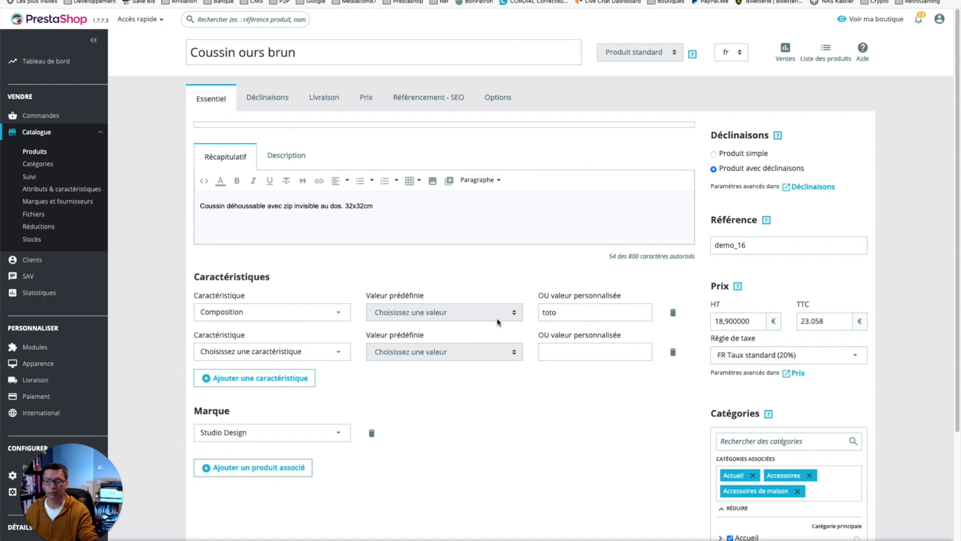
pyautogui.click(337, 357)
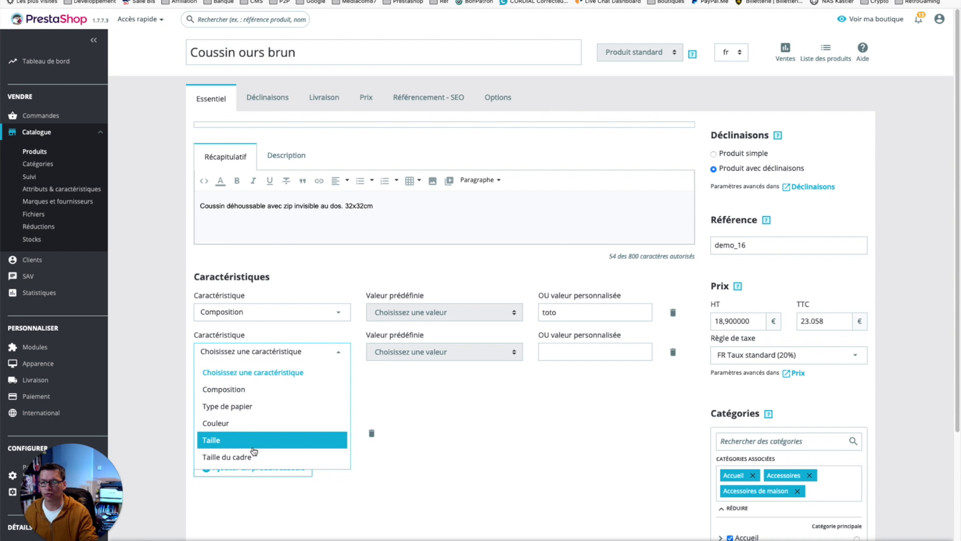
pyautogui.scroll(-3, 275, 443)
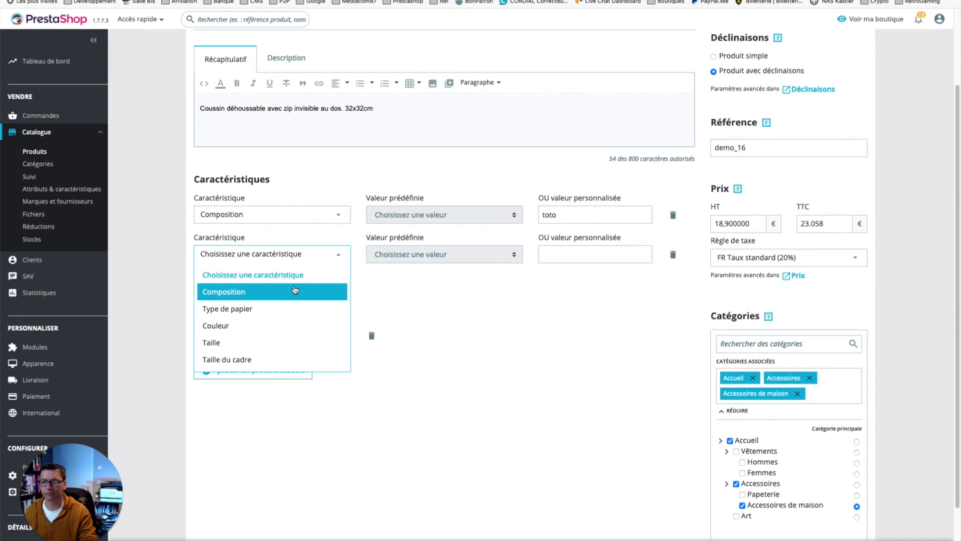
pyautogui.click(435, 300)
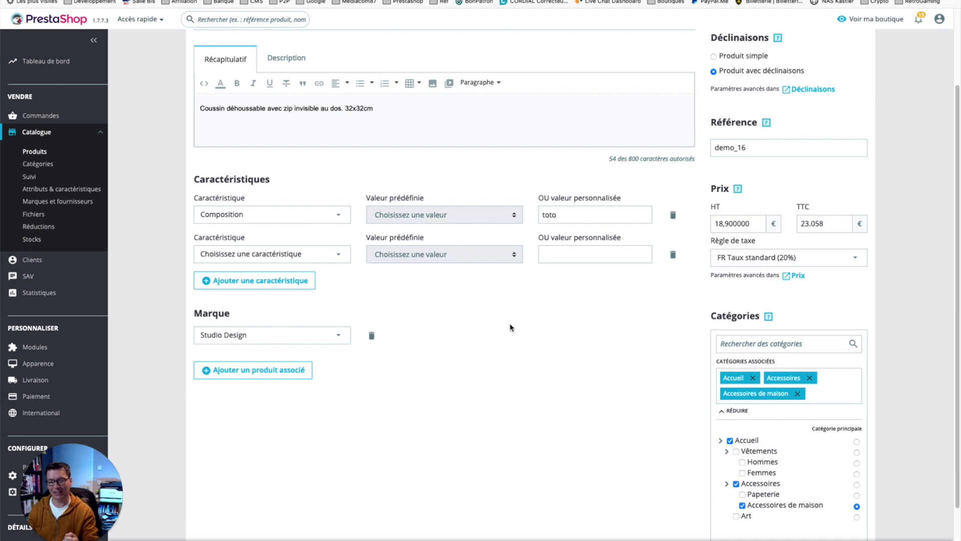
# Reload the Coussin ours brun editing page and add a row for the Indice de réparabilité characteristic.
pyautogui.press('super+r')
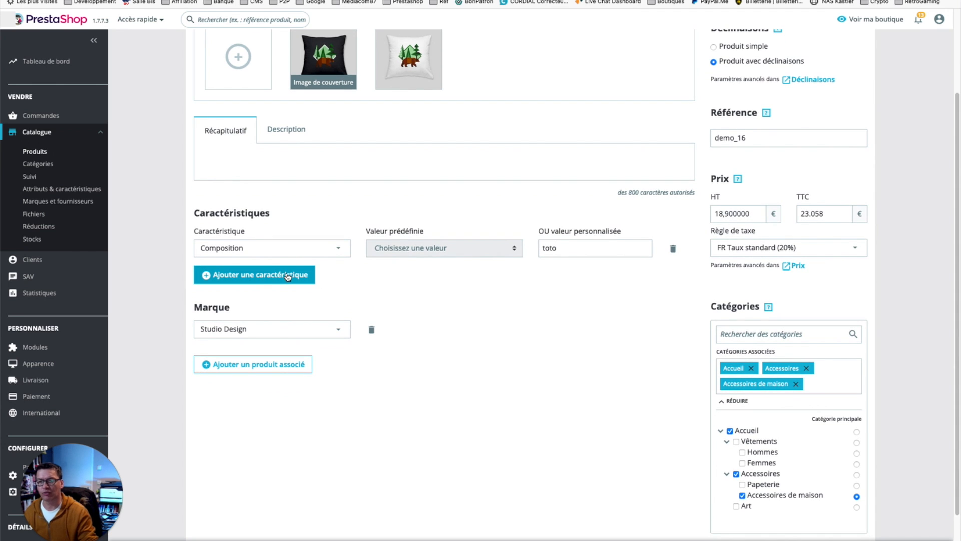
pyautogui.click(287, 277)
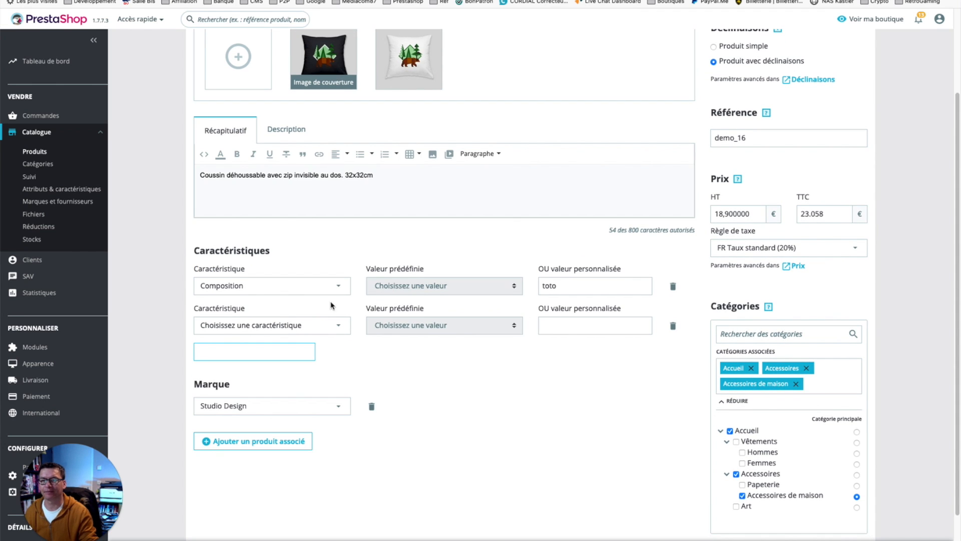
pyautogui.click(306, 313)
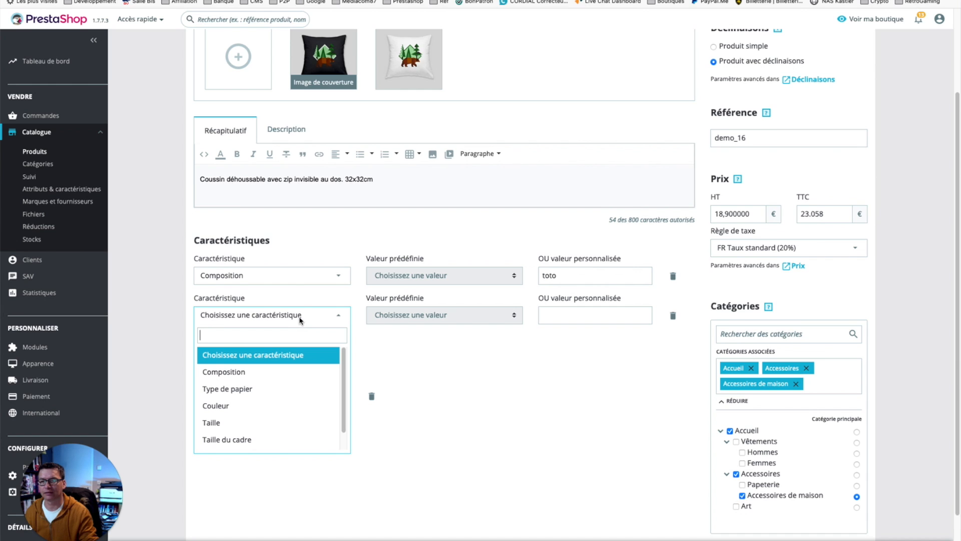
pyautogui.write('in')
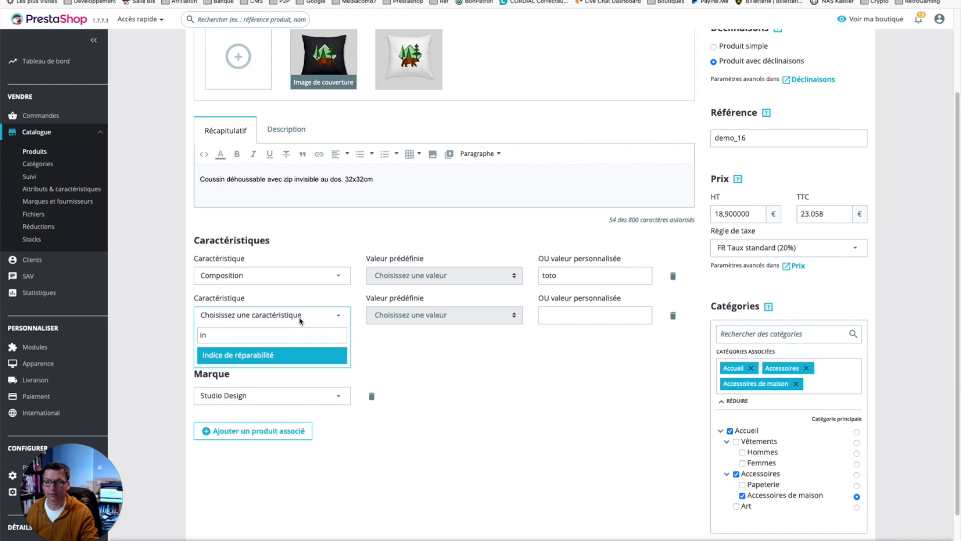
pyautogui.click(261, 354)
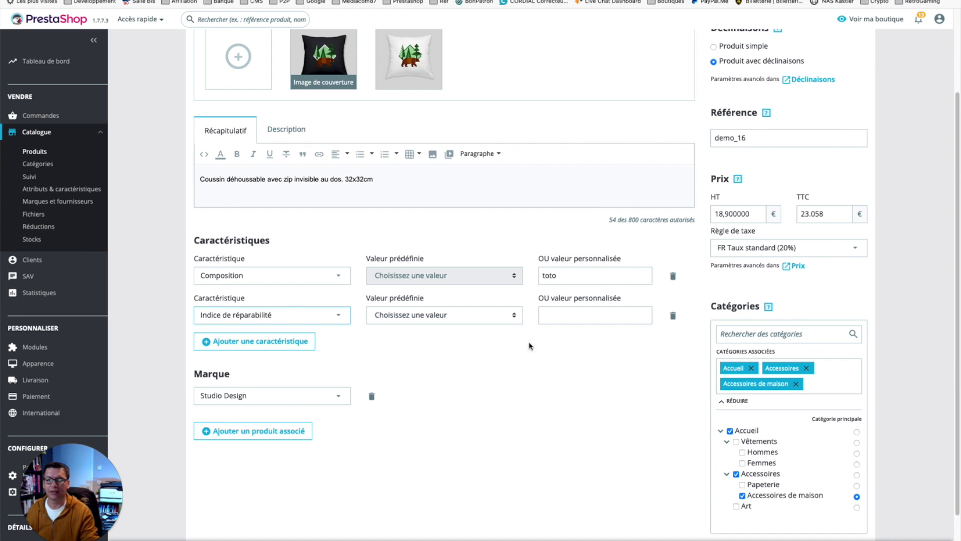
# Set the predefined value of Indice de réparabilité to 5 and save the product.
pyautogui.click(588, 314)
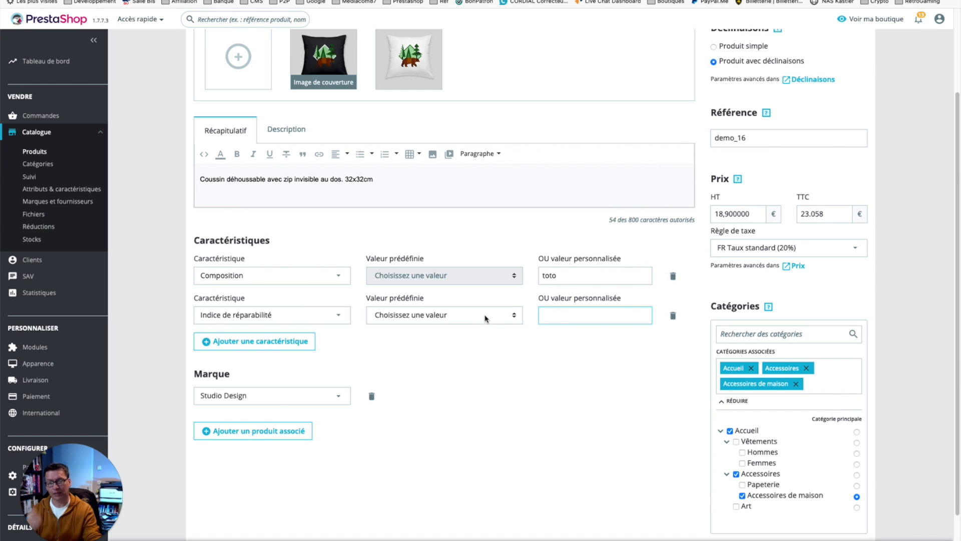
pyautogui.click(484, 317)
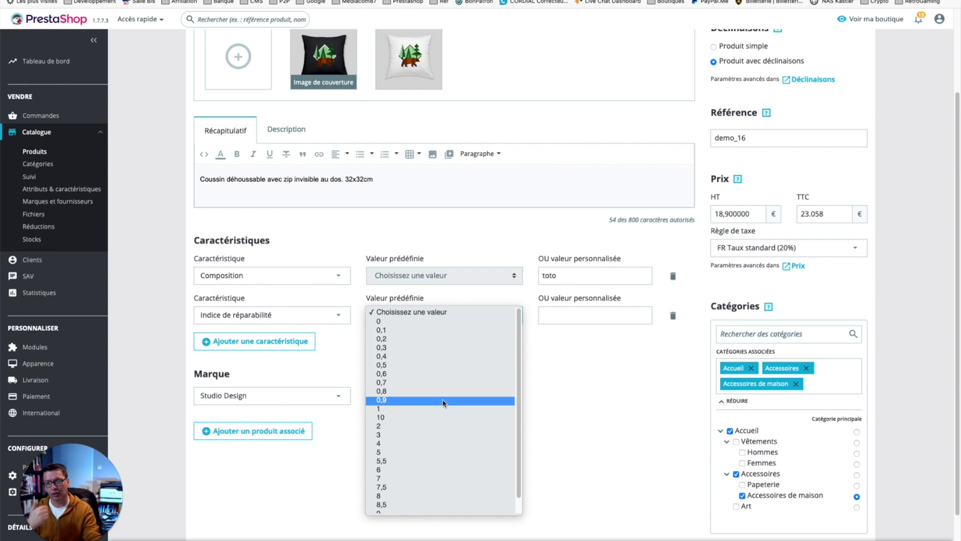
pyautogui.scroll(-1, 442, 374)
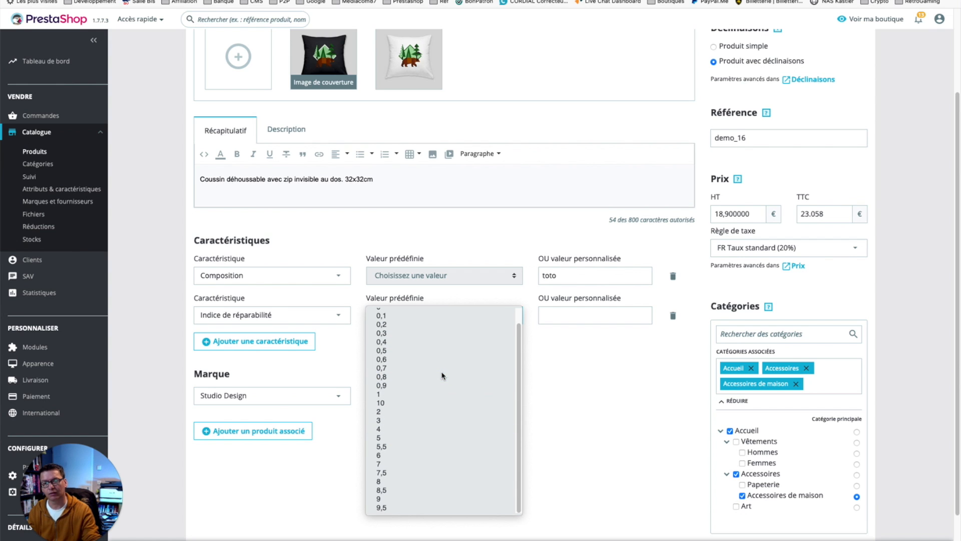
pyautogui.click(425, 443)
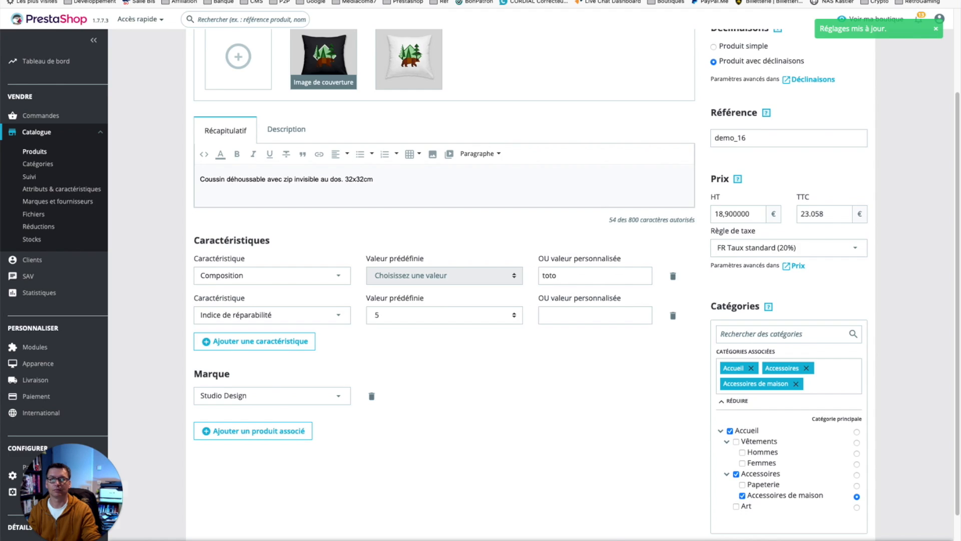
# Open Coussin renard in the shop, examine its page for characteristic images, and show its black variant.
pyautogui.hotkey('ctrl', 'Tab')
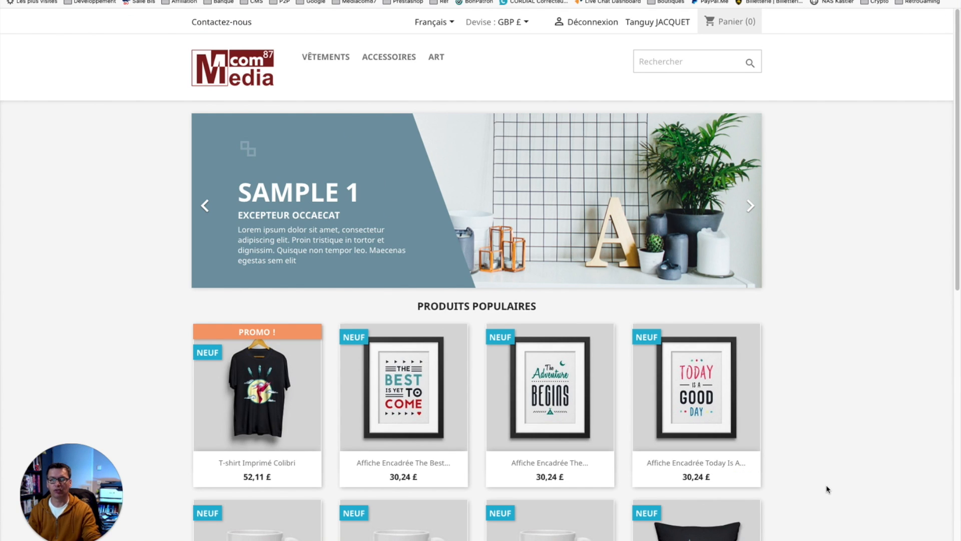
pyautogui.click(723, 521)
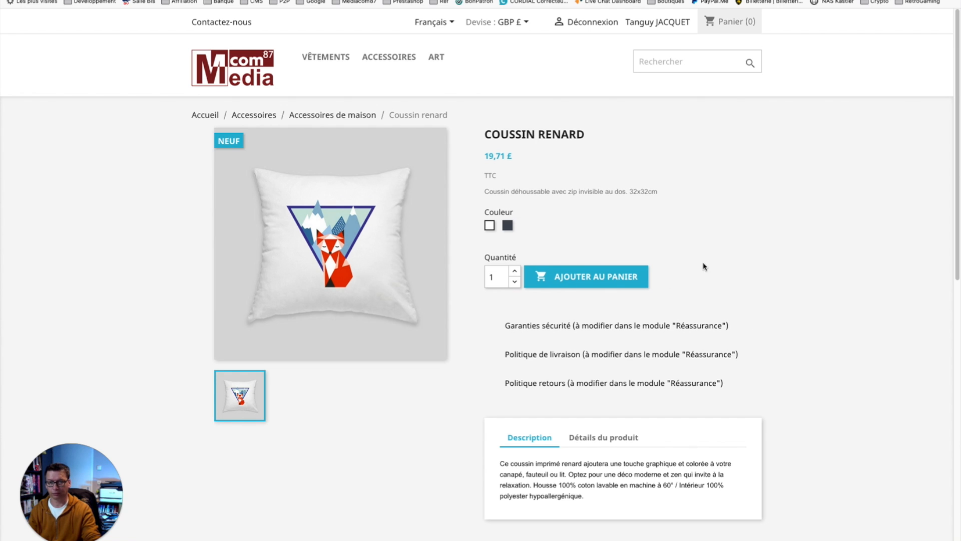
pyautogui.scroll(-3, 730, 260)
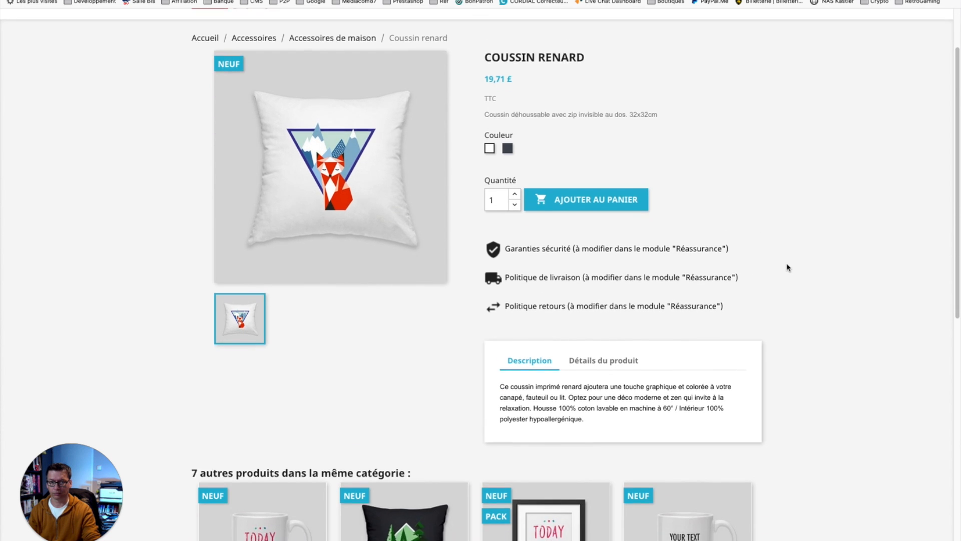
pyautogui.scroll(-8, 786, 267)
pyautogui.scroll(9, 787, 268)
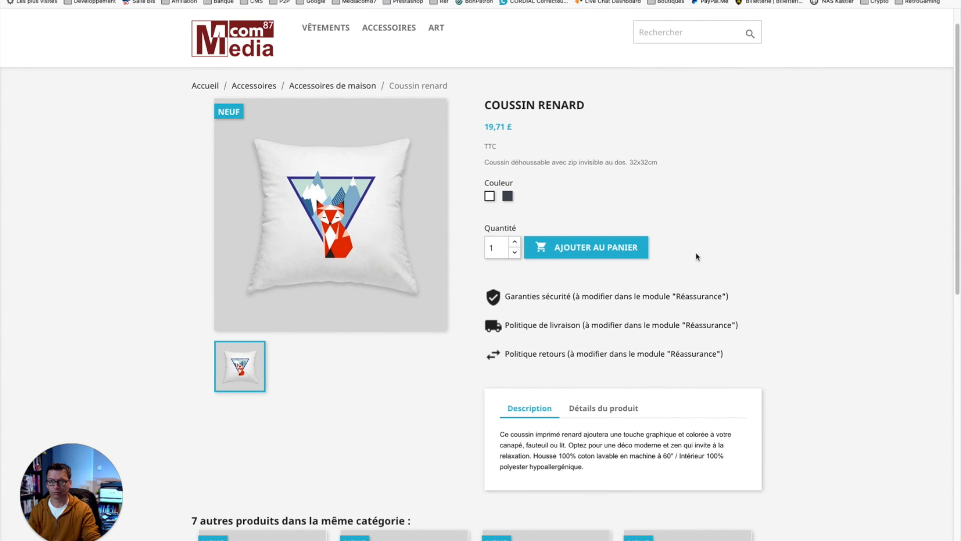
pyautogui.click(507, 196)
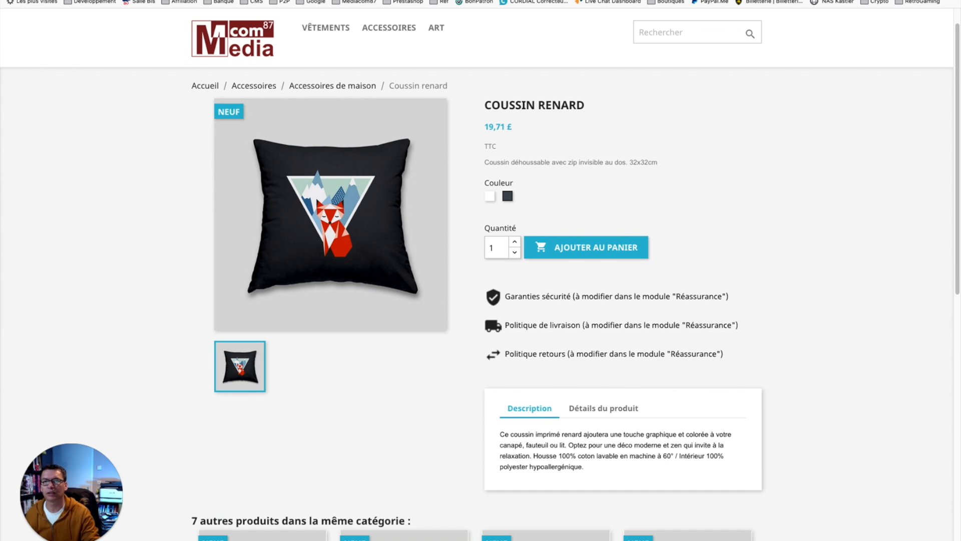
# Review the display and image settings of medfeaturespictures and the characteristics entered for Coussin ours brun.
pyautogui.hotkey('ctrl', 'Tab')
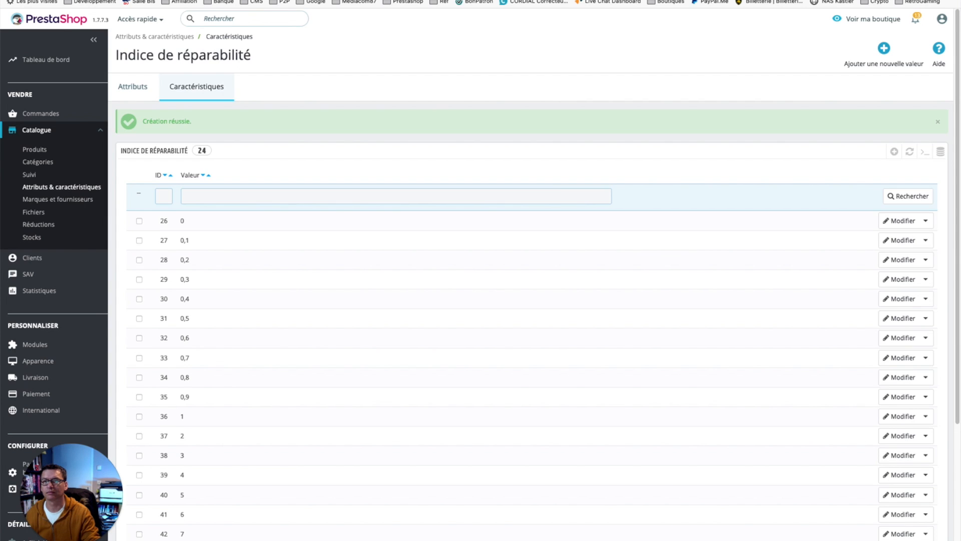
pyautogui.hotkey('ctrl', 'Tab')
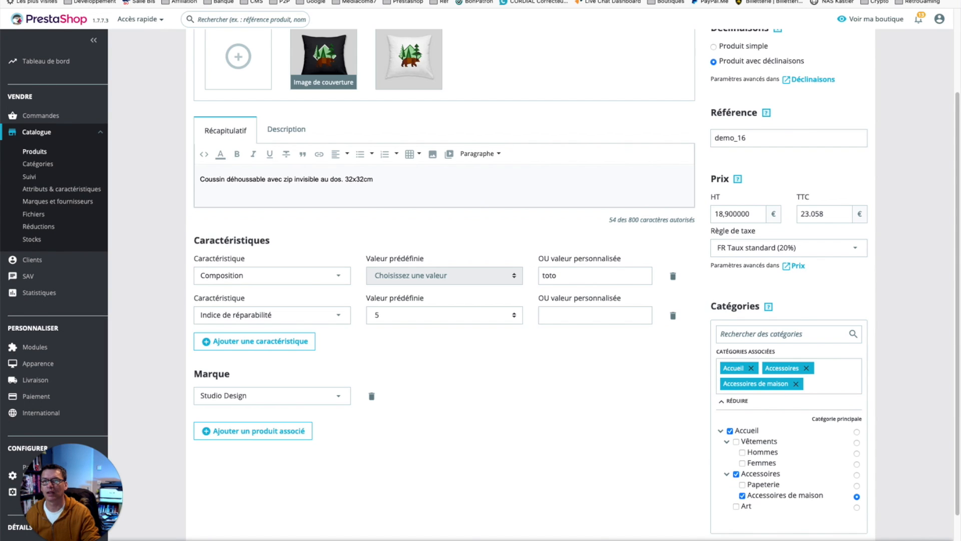
pyautogui.hotkey('ctrl', 'Tab')
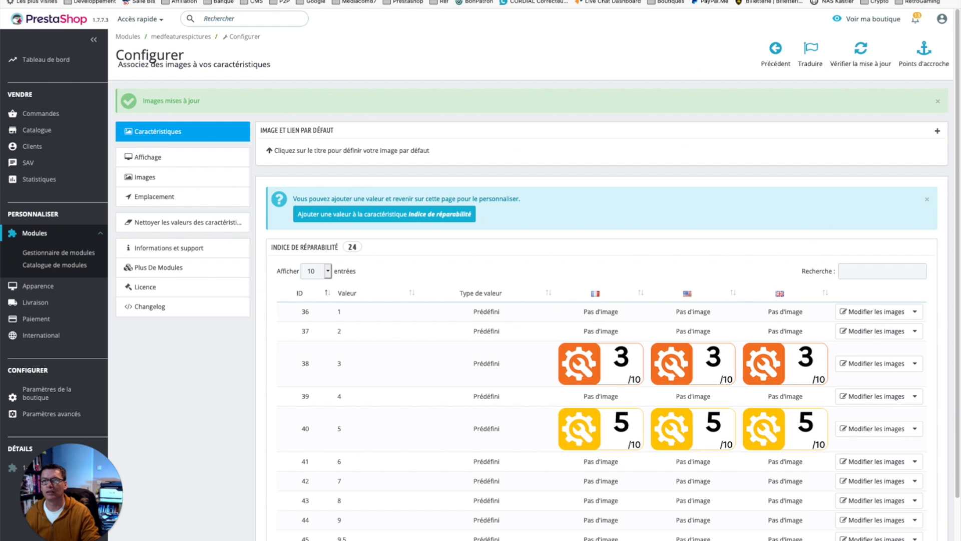
pyautogui.click(191, 158)
pyautogui.click(191, 179)
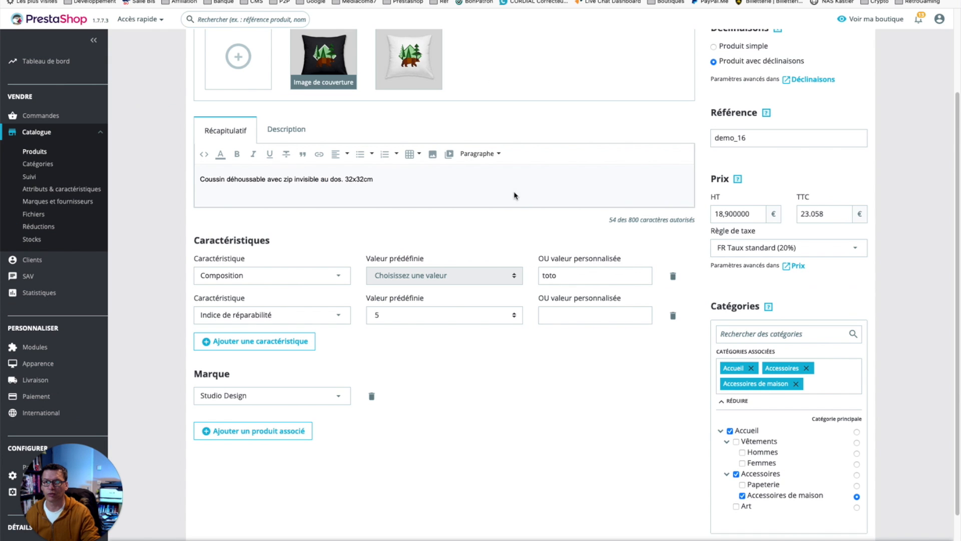
pyautogui.scroll(3, 510, 155)
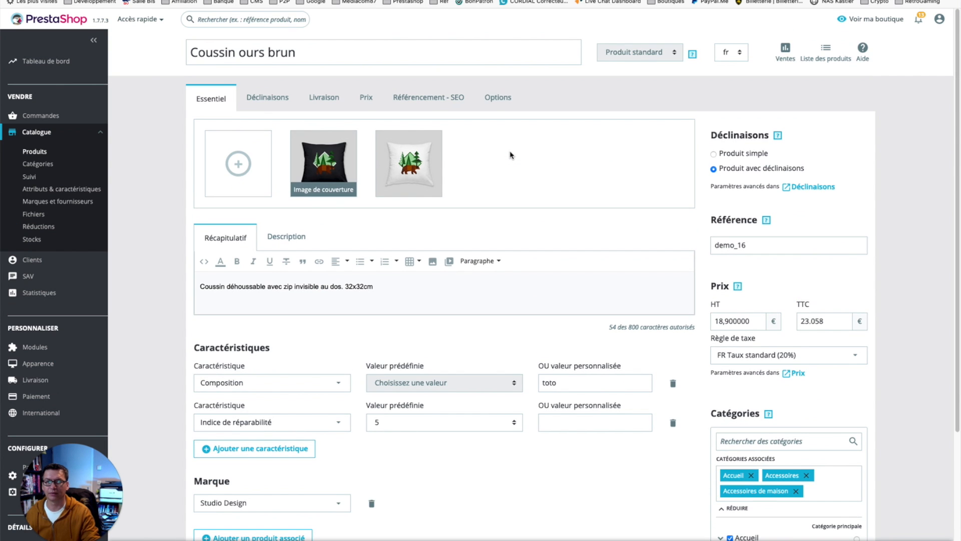
pyautogui.scroll(-5, 407, 311)
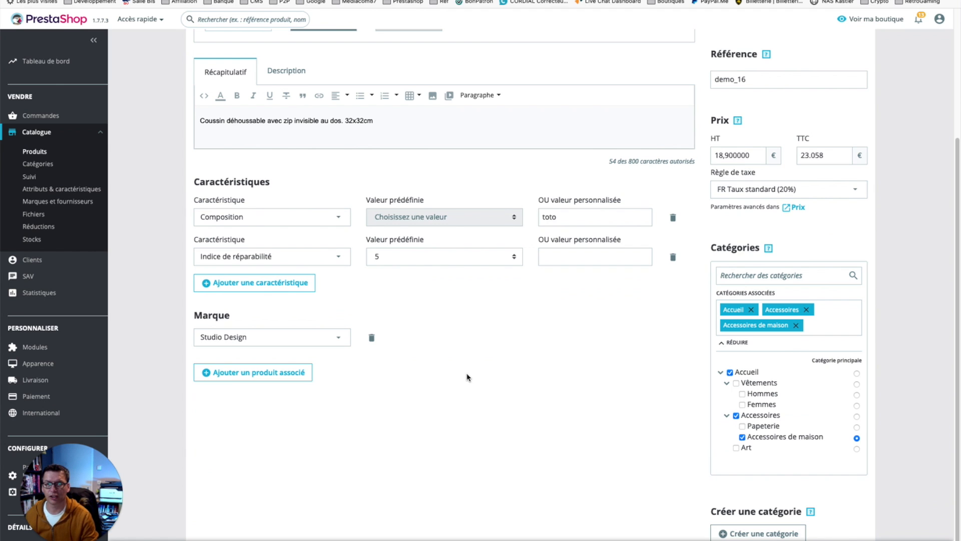
pyautogui.press('super+r')
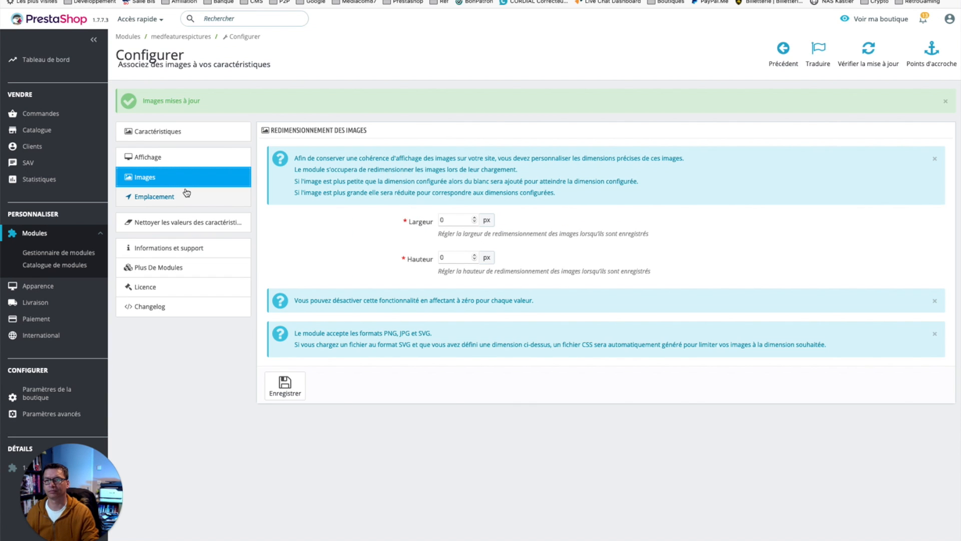
# Set the module's image placement hook to displayReassurance and save the setting.
pyautogui.click(185, 196)
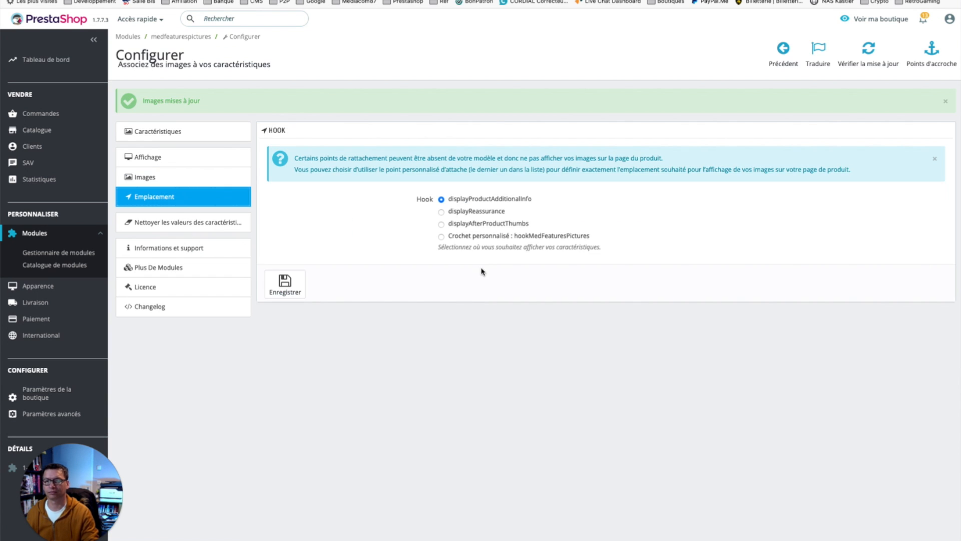
pyautogui.click(478, 217)
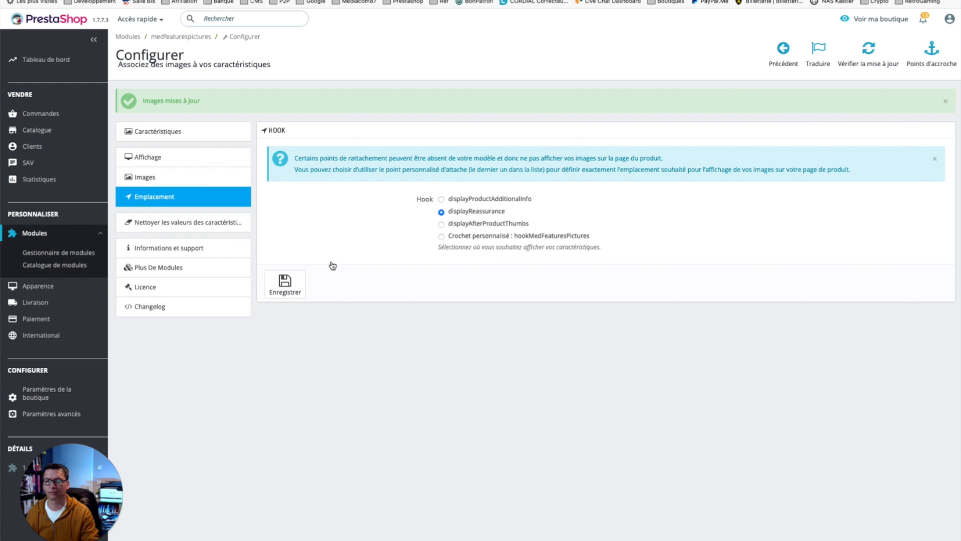
pyautogui.click(293, 286)
# Return to the shop and open Coussin ours brun from the other products in the same category.
pyautogui.hotkey('ctrl', 'Tab')
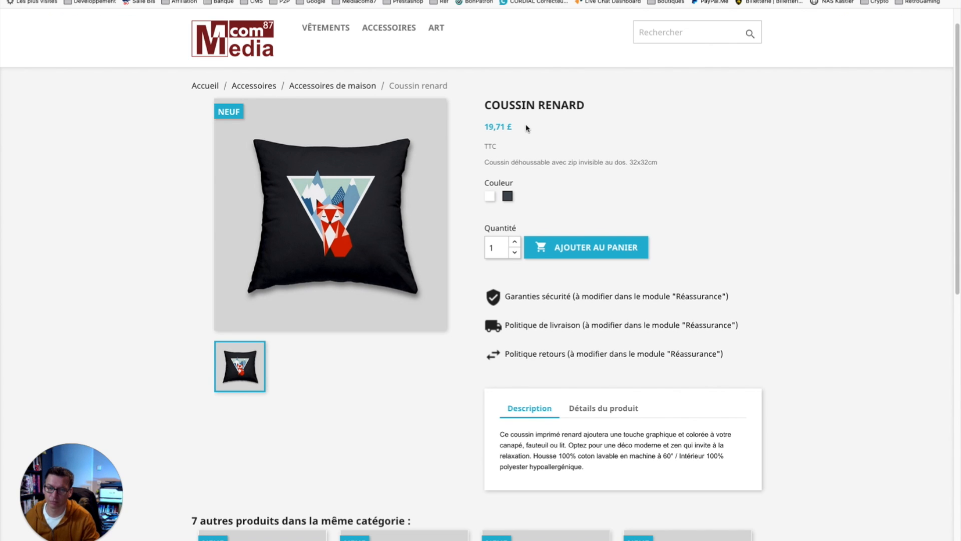
pyautogui.scroll(-3, 427, 304)
pyautogui.scroll(-2, 426, 304)
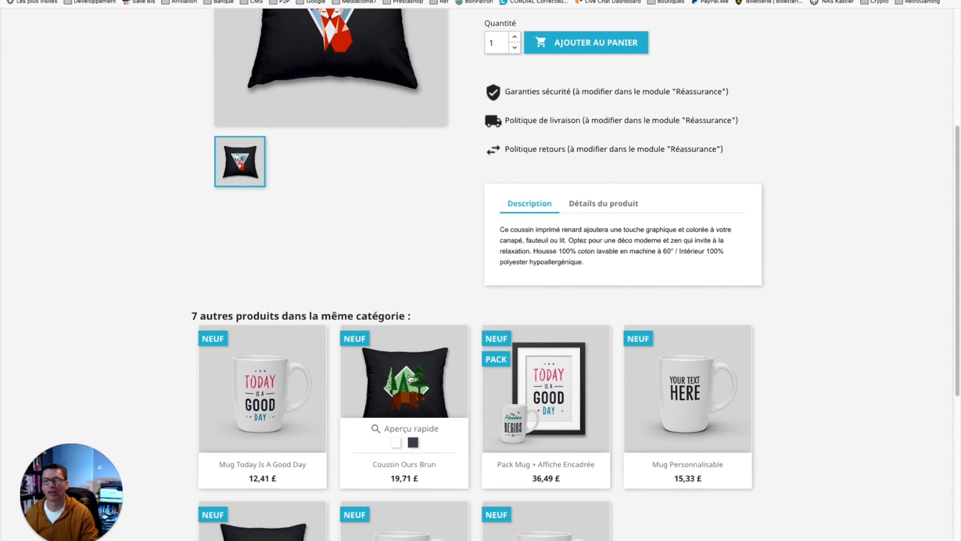
pyautogui.click(422, 385)
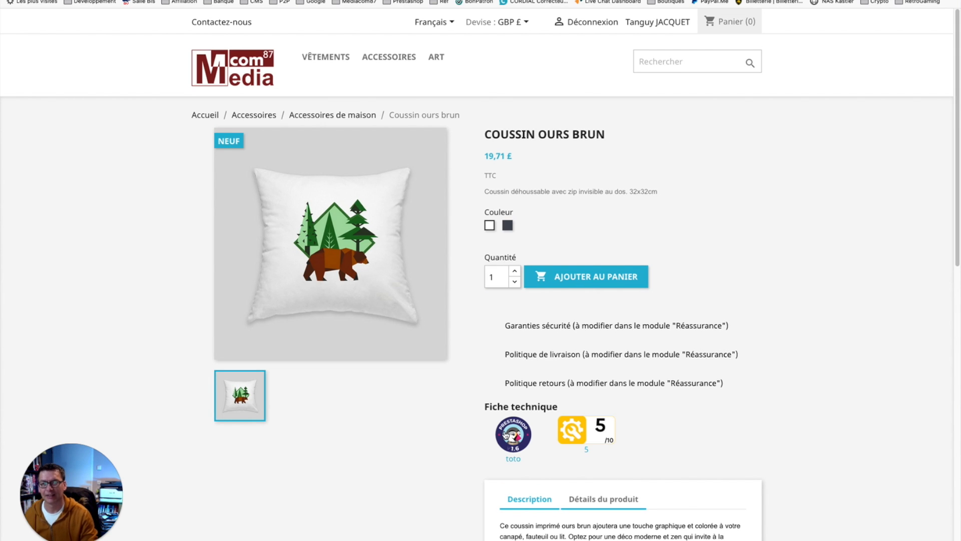
# View the CMS page linked to the repairability score image, close it, and return to the product's editing page.
pyautogui.moveTo(587, 434)
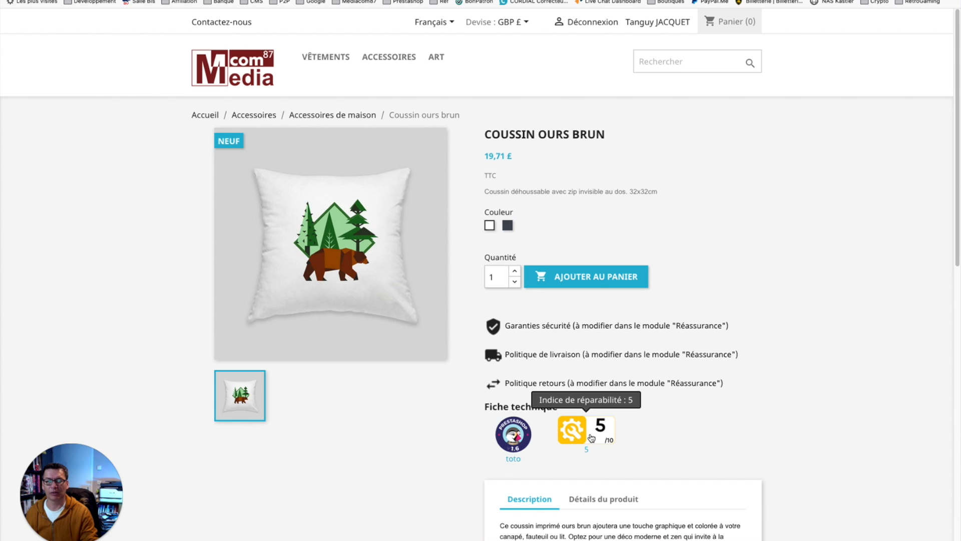
pyautogui.click(591, 438)
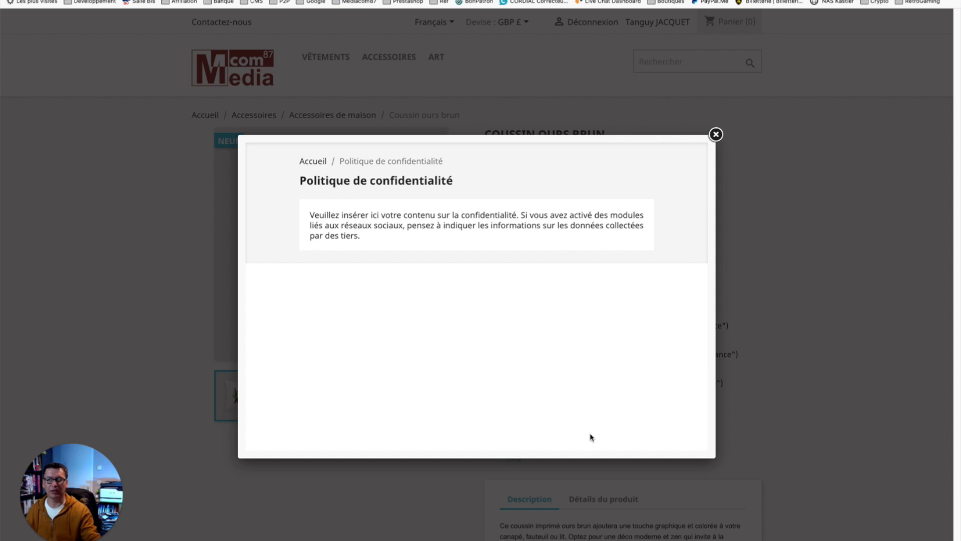
pyautogui.click(859, 296)
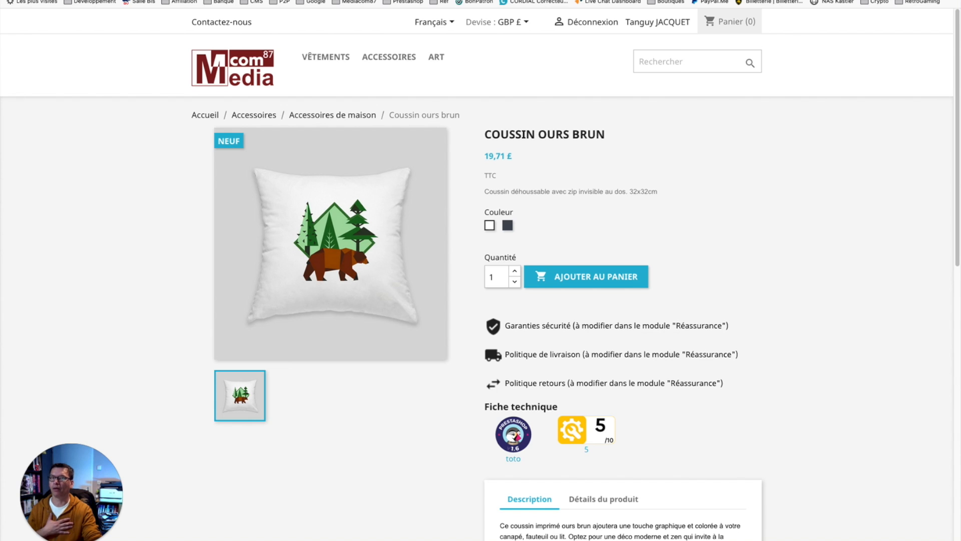
pyautogui.hotkey('ctrl', 'shift', 'Tab')
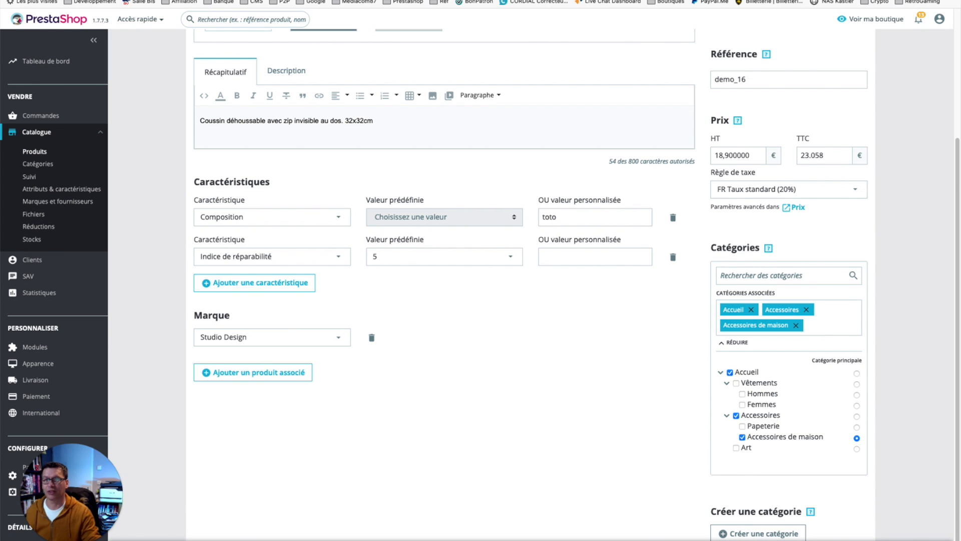
# Delete the Composition characteristic with custom value toto from Coussin ours brun, and reload its shop page.
pyautogui.hotkey('ctrl', 'shift', 'Tab')
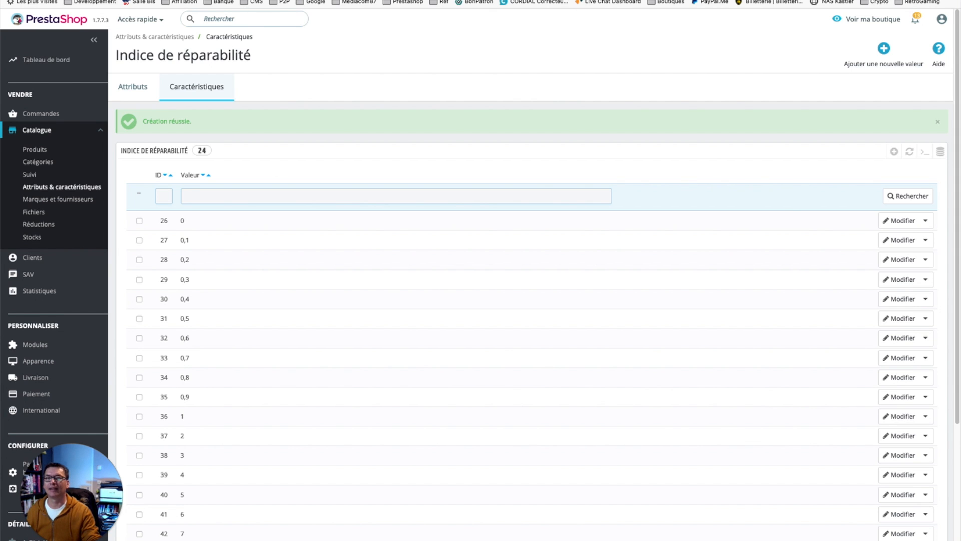
pyautogui.hotkey('ctrl', 'Tab')
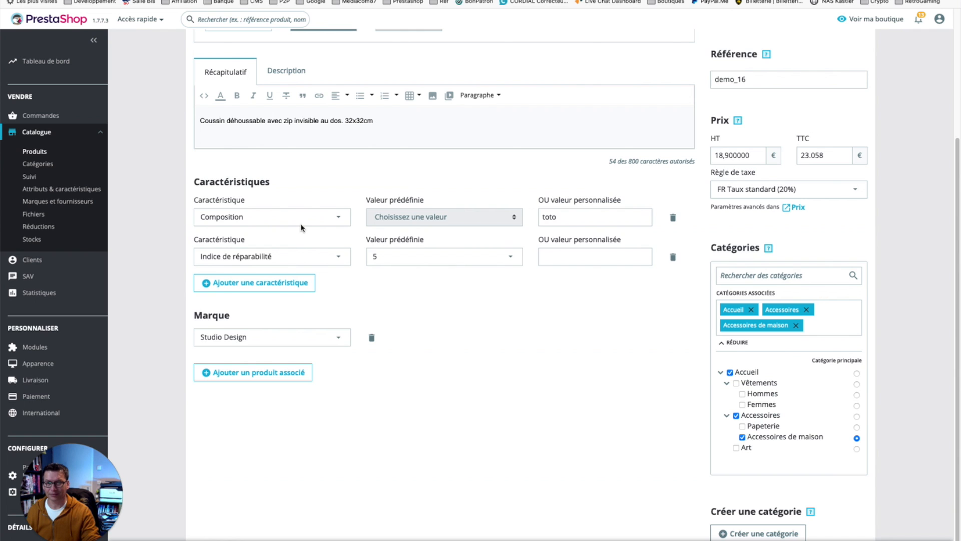
pyautogui.click(673, 217)
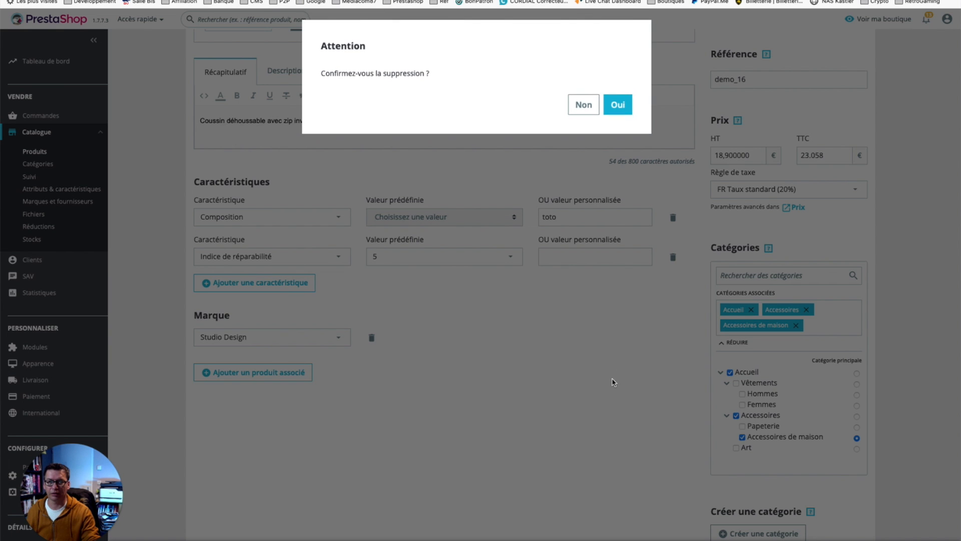
pyautogui.click(618, 105)
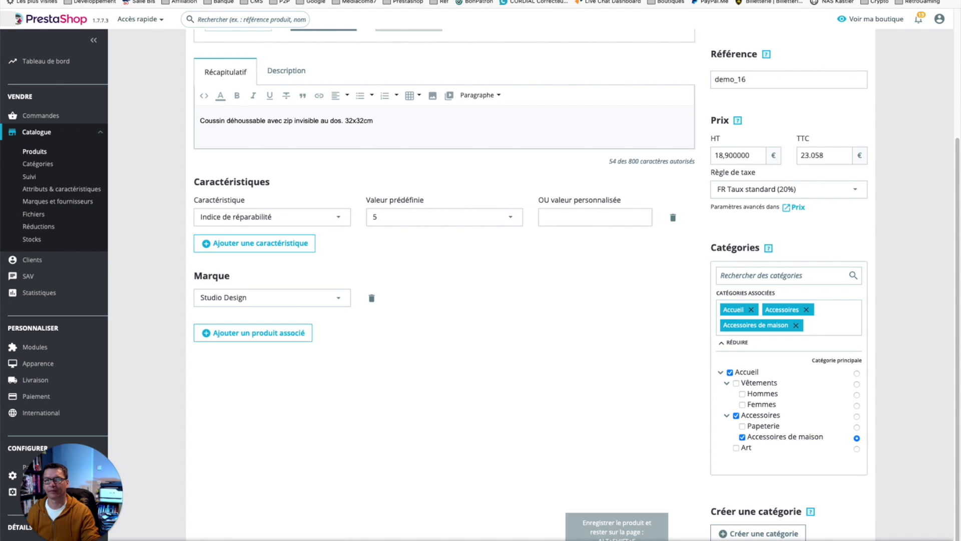
pyautogui.click(553, 1)
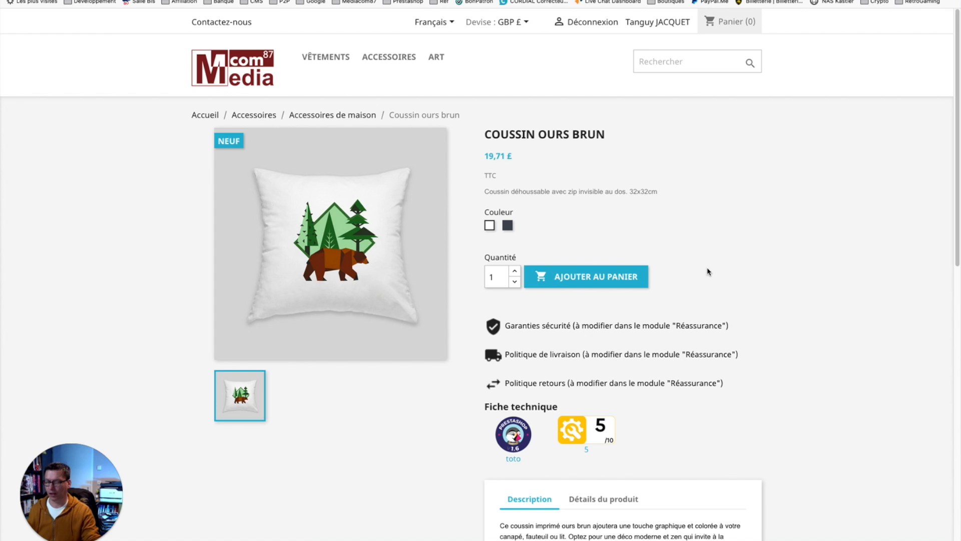
pyautogui.press('super+r')
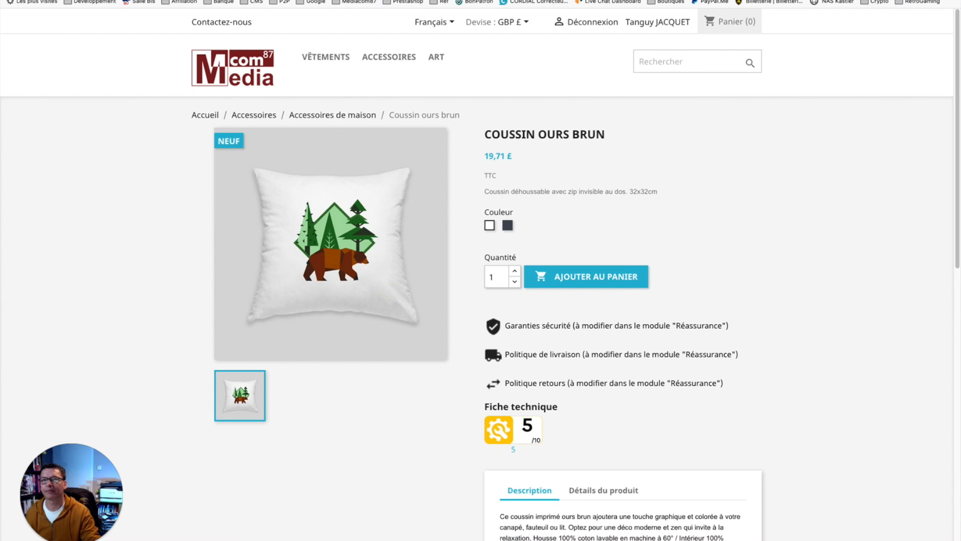
# Return to the medfeaturespictures configuration, go back to its list of characteristics, and display the values of Composition.
pyautogui.click(354, 0)
pyautogui.hotkey('ctrl', 'Tab')
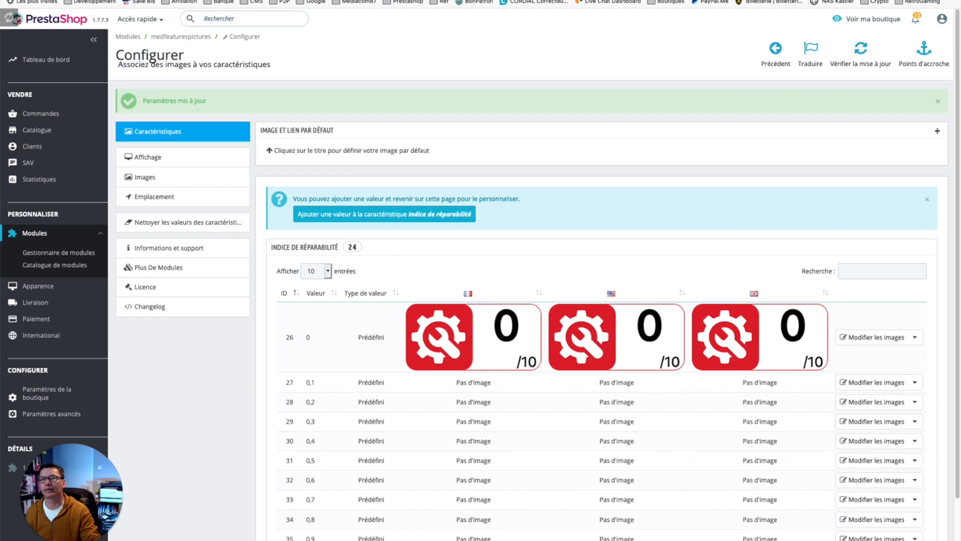
pyautogui.scroll(-2, 550, 275)
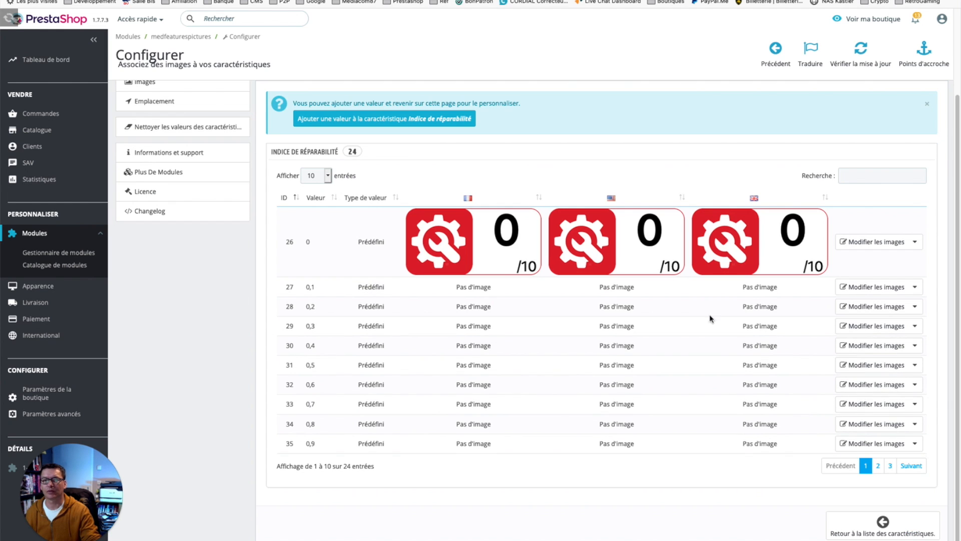
pyautogui.click(882, 525)
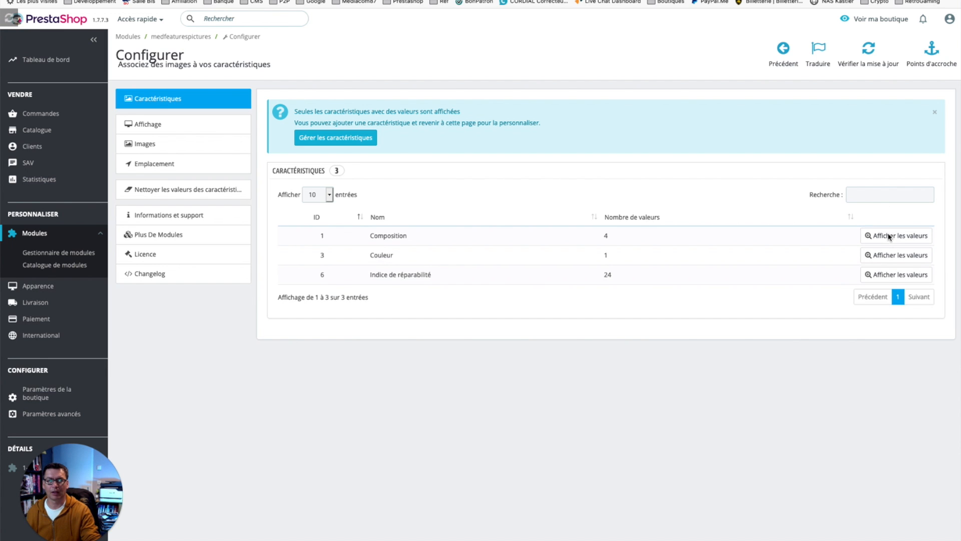
pyautogui.click(889, 236)
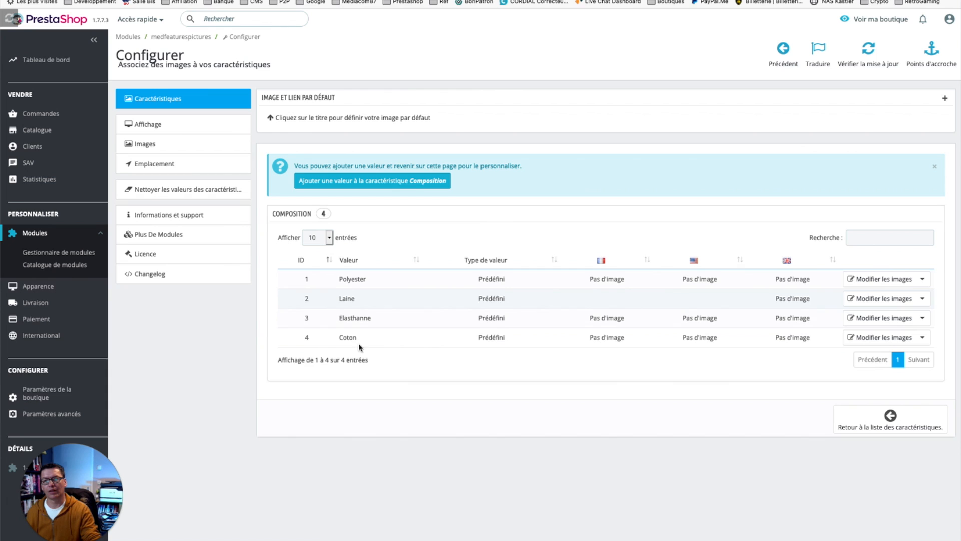
# Search the Composition values for toto and clear the search.
pyautogui.click(870, 236)
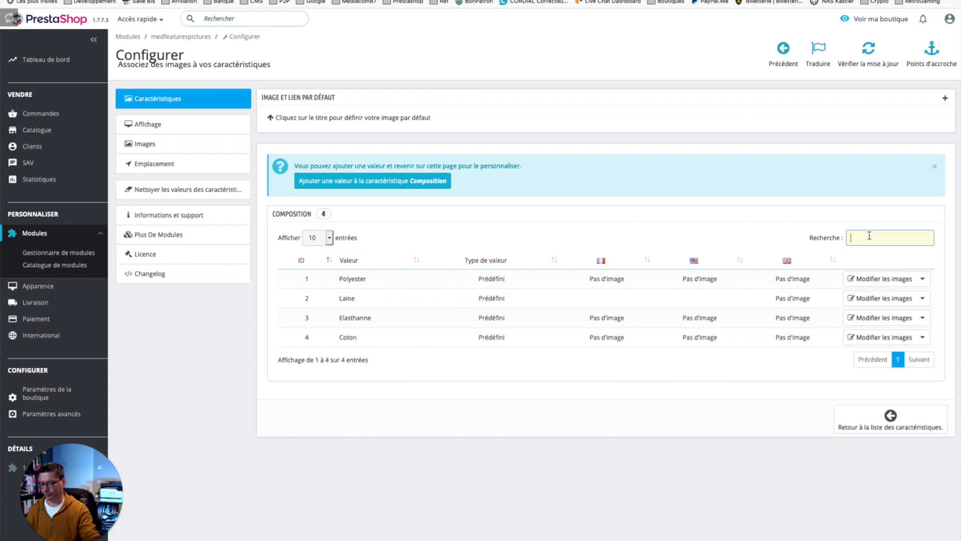
pyautogui.write('toto')
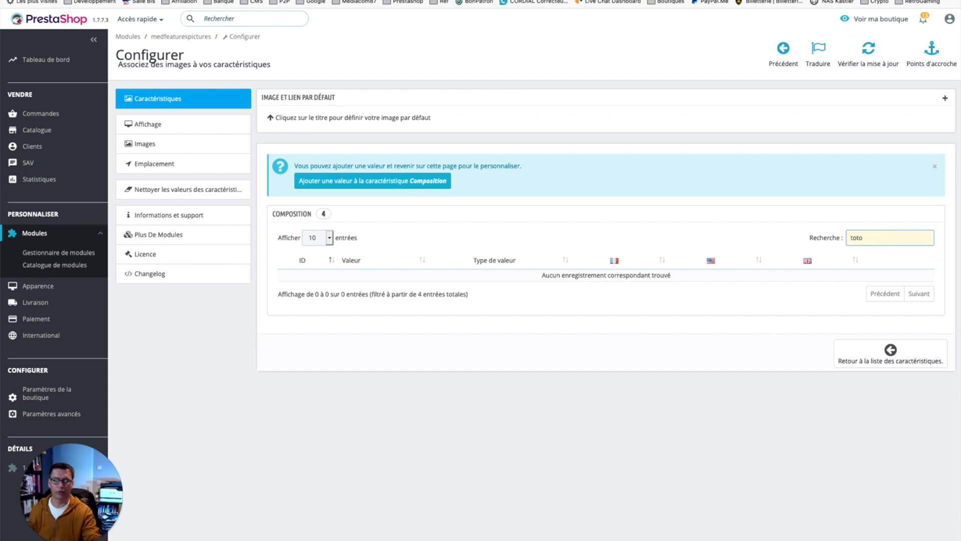
pyautogui.press('BackSpace')
pyautogui.press('BackSpace')
pyautogui.press('BackSpace')
pyautogui.press('BackSpace')
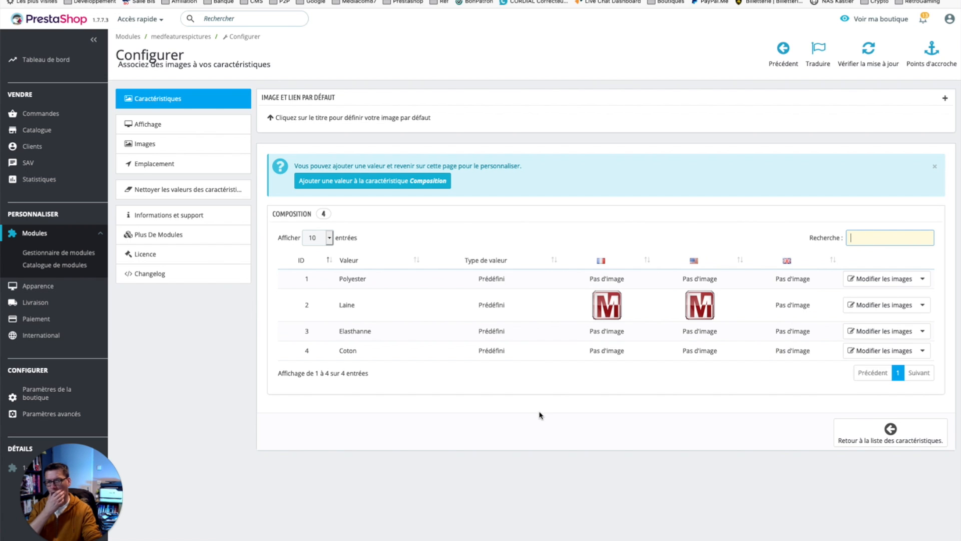
# Examine the options for cleaning up unused characteristic values and return to the Composition values.
pyautogui.click(195, 190)
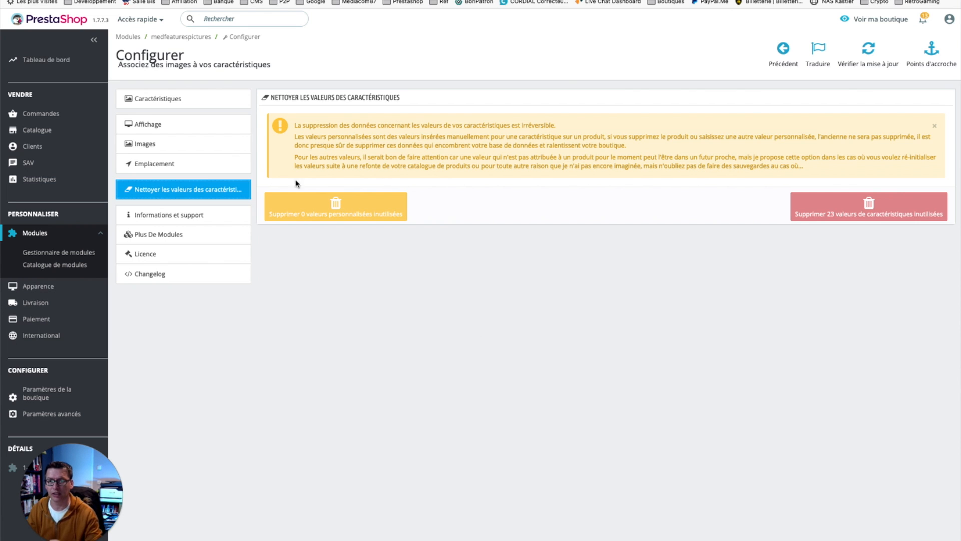
pyautogui.click(175, 99)
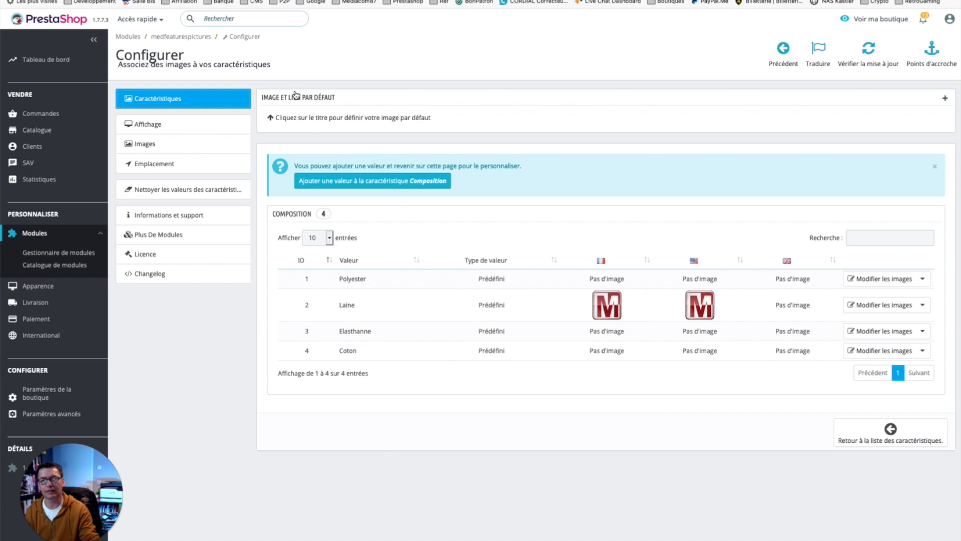
pyautogui.doubleClick(285, 214)
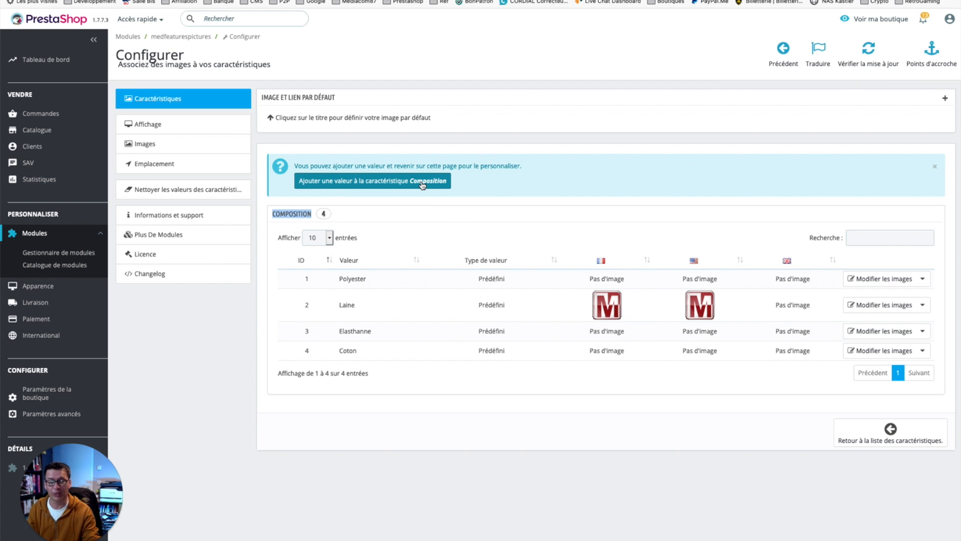
# From the list of characteristics, view the values of Couleur and those of Indice de réparabilité.
pyautogui.click(899, 440)
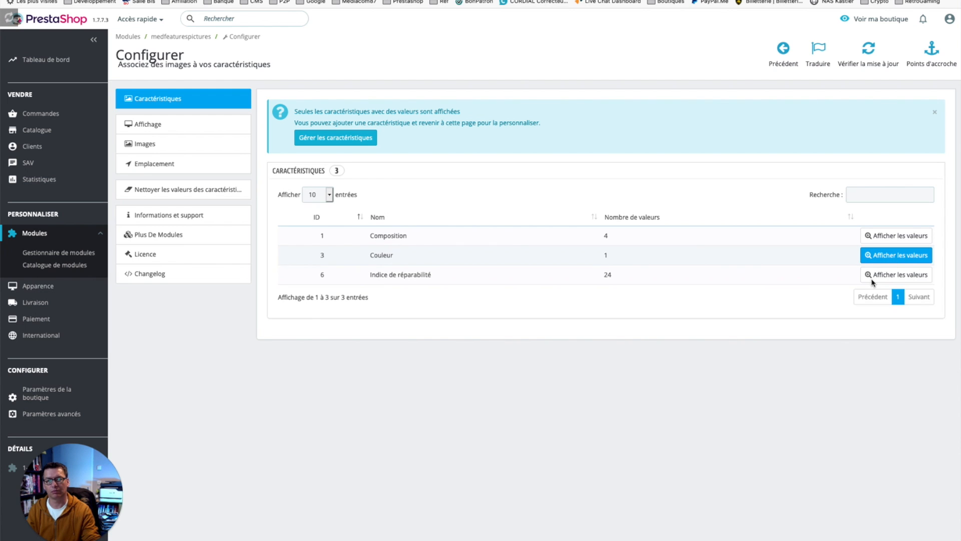
pyautogui.click(874, 278)
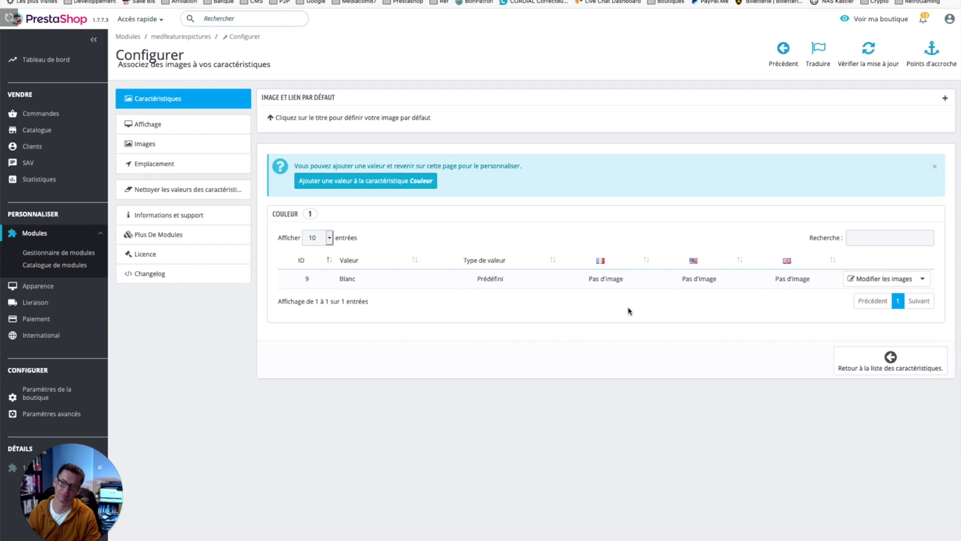
pyautogui.click(890, 361)
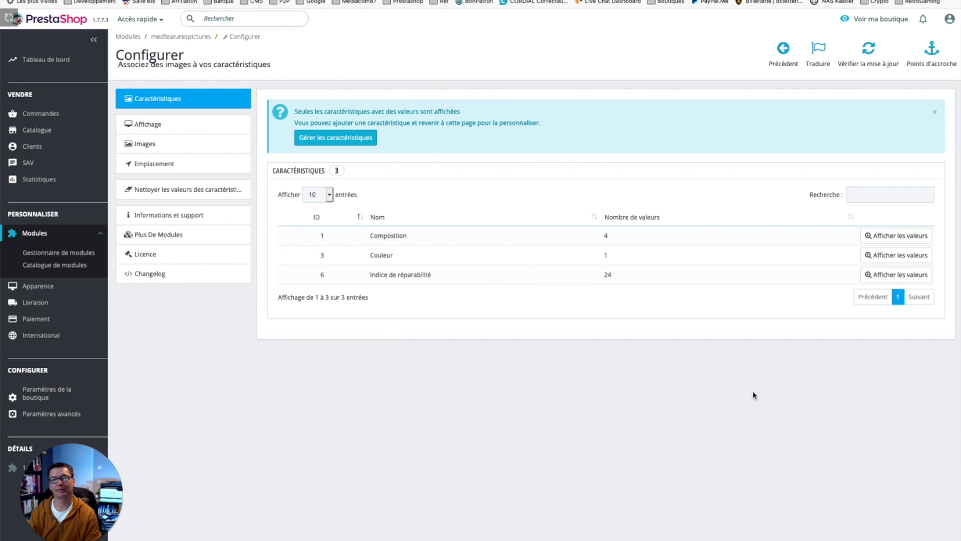
pyautogui.click(892, 275)
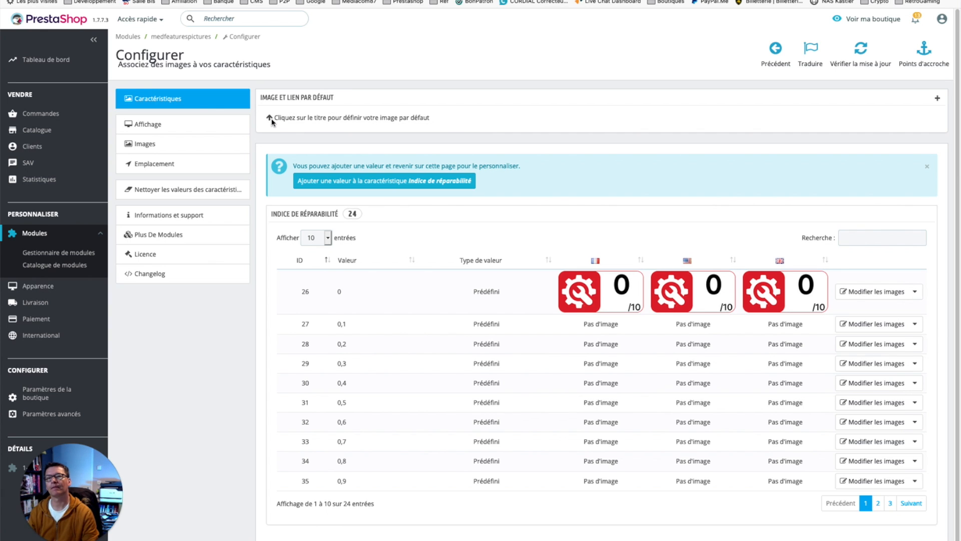
# Examine the default image and link section of Indice de réparabilité, enlarging the page for readability and restoring its normal size.
pyautogui.click(649, 100)
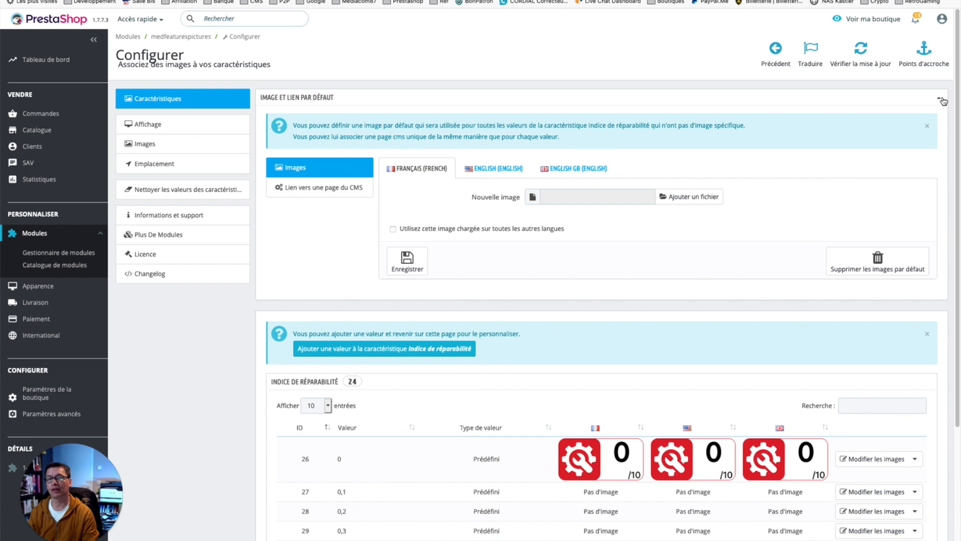
pyautogui.click(858, 102)
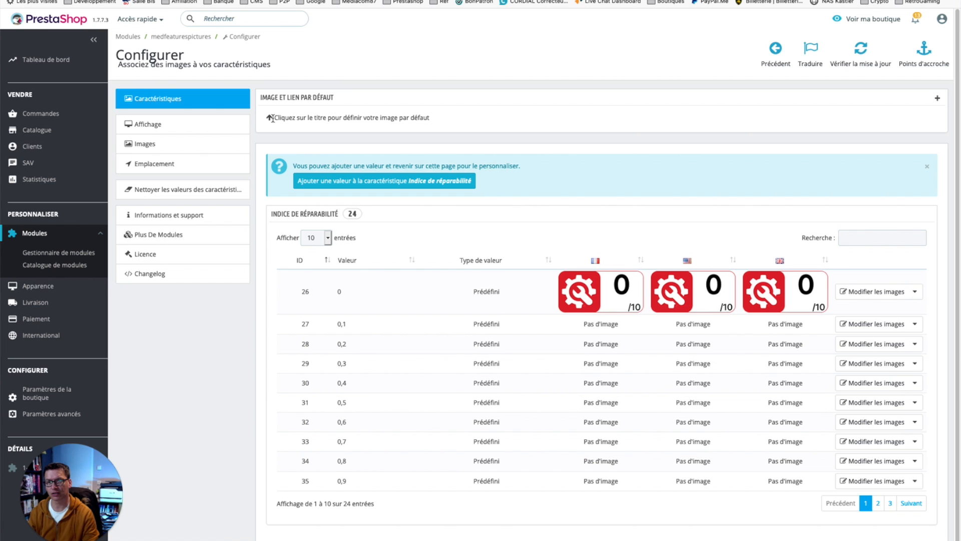
pyautogui.hotkey('ctrl', '+')
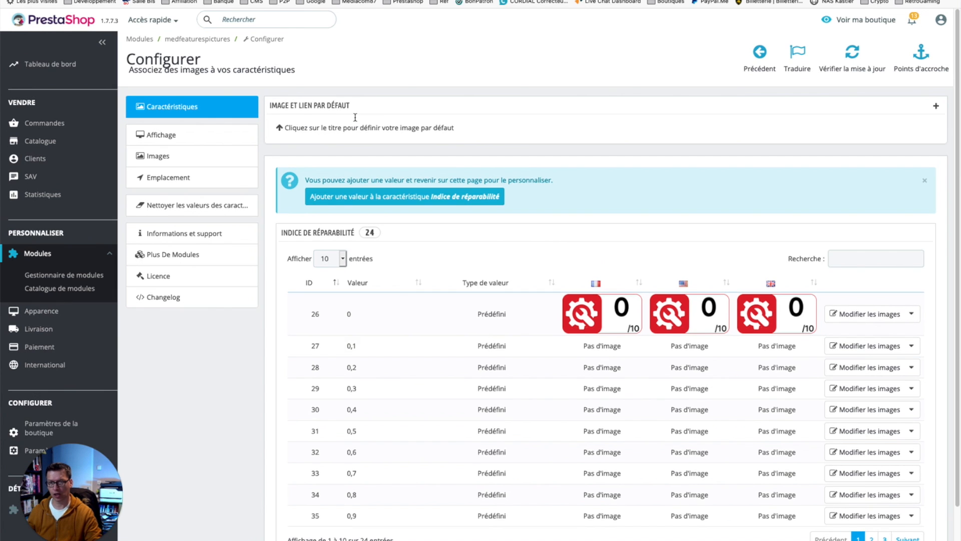
pyautogui.hotkey('ctrl', '+')
pyautogui.hotkey('ctrl', '+')
pyautogui.hotkey('ctrl', '+')
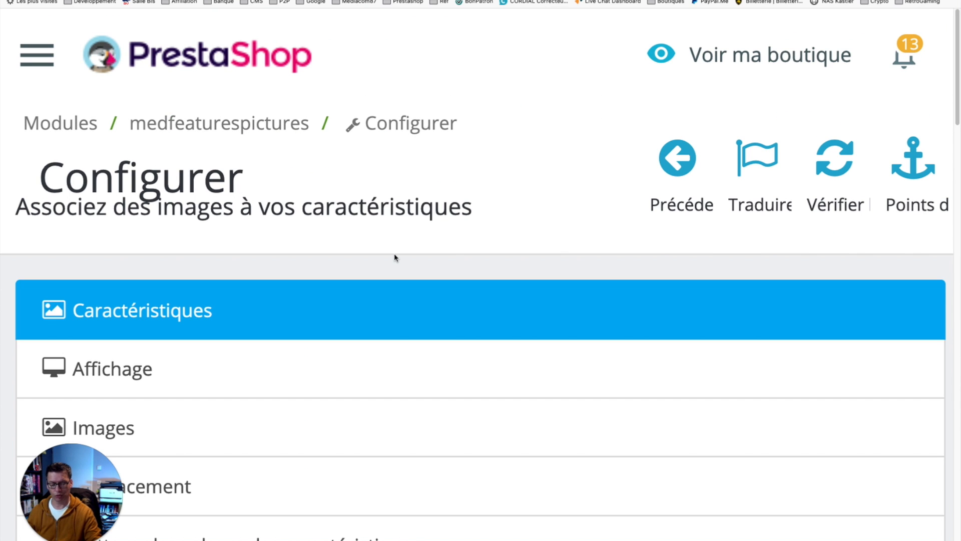
pyautogui.hotkey('ctrl', '-')
pyautogui.hotkey('ctrl', '-')
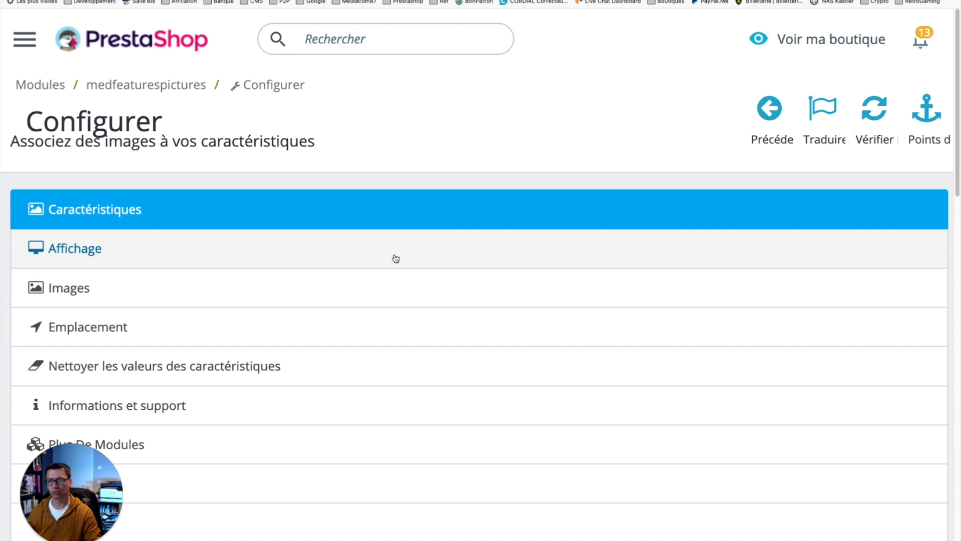
pyautogui.hotkey('ctrl', '-')
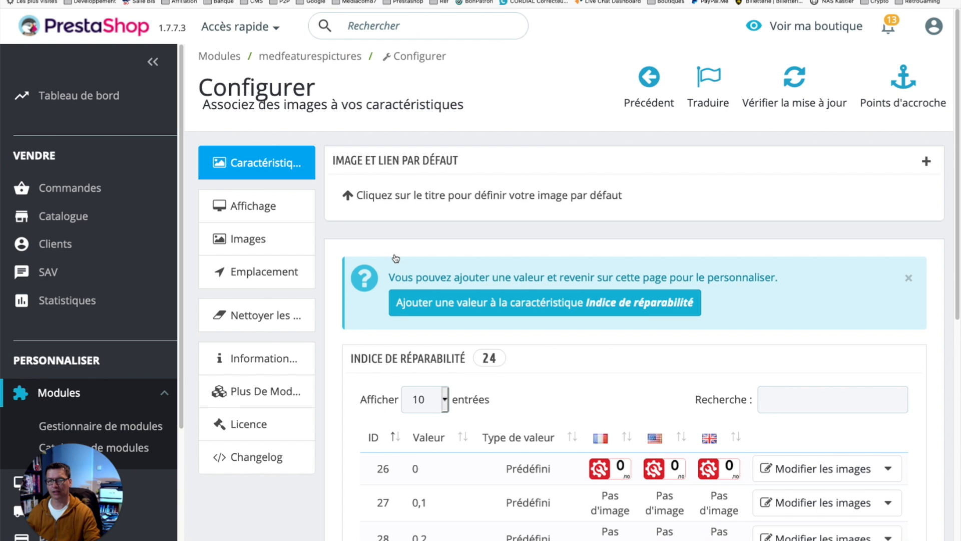
pyautogui.click(453, 170)
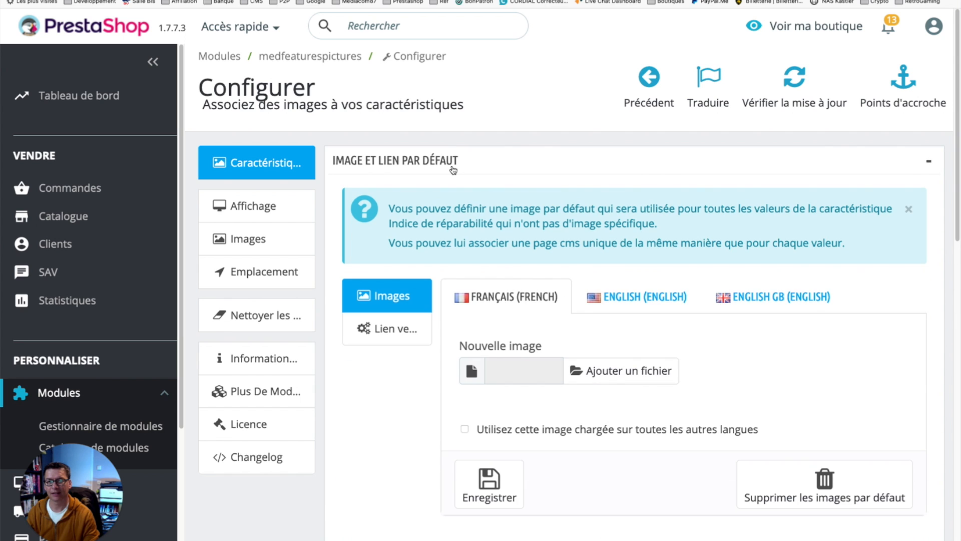
pyautogui.click(453, 169)
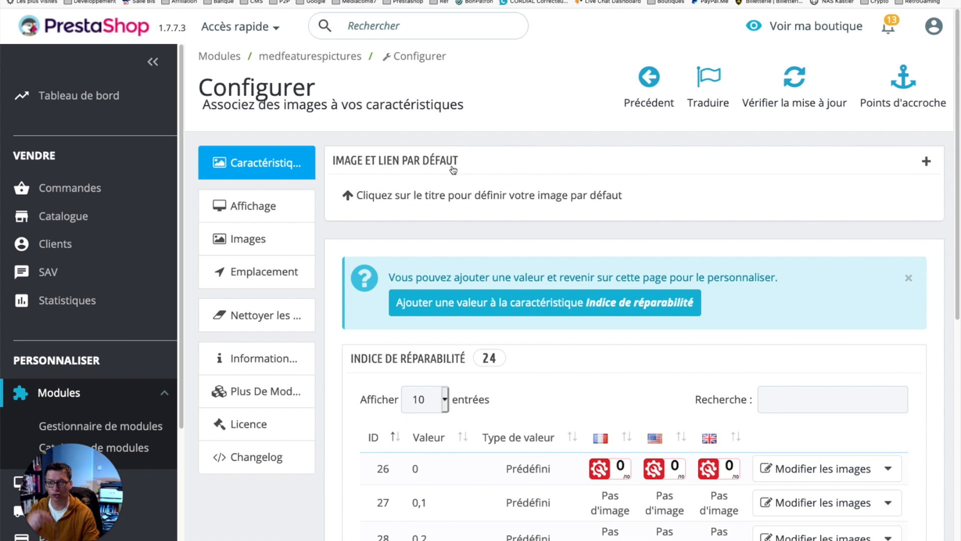
pyautogui.click(453, 169)
pyautogui.click(453, 170)
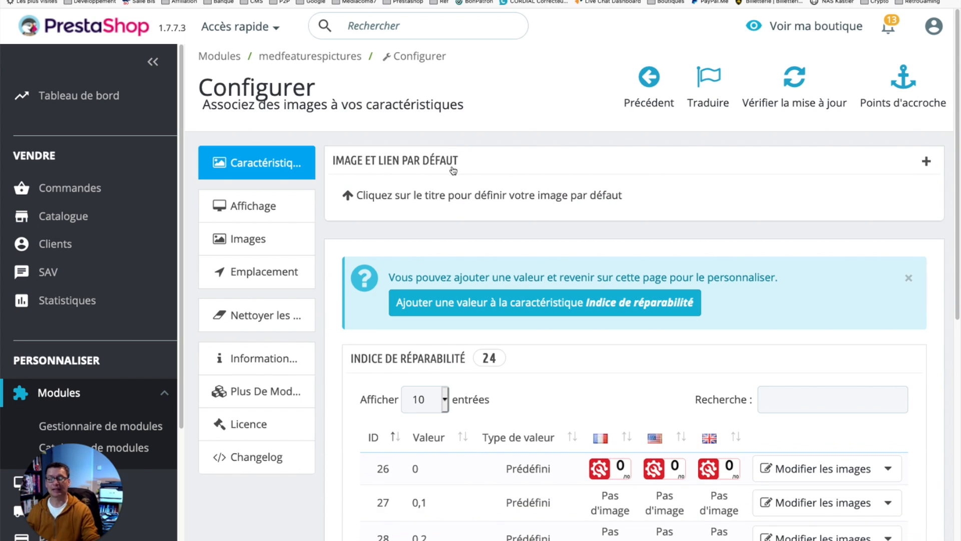
pyautogui.hotkey('ctrl', '0')
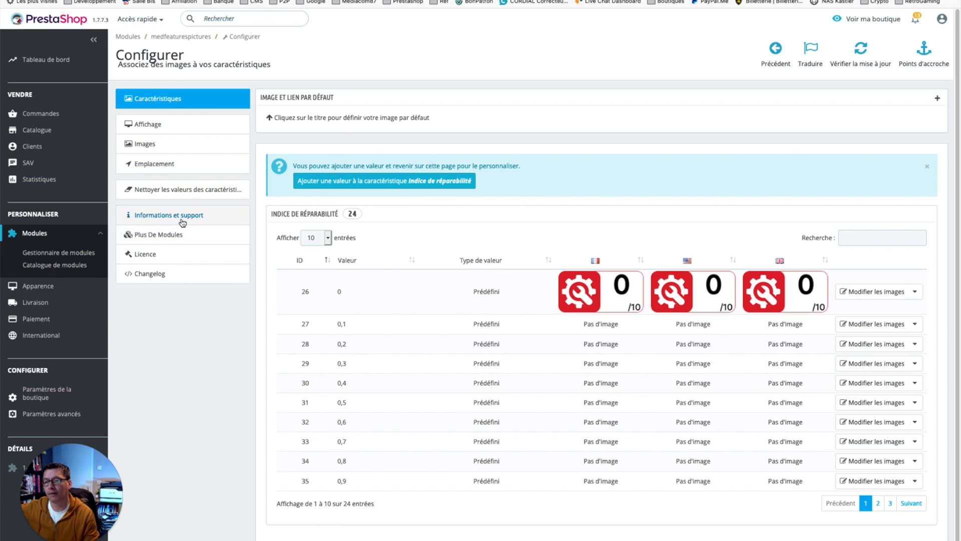
# Read the module's changelog, highlighting the 2.4.0 - 14/04/2021 version heading.
pyautogui.click(170, 277)
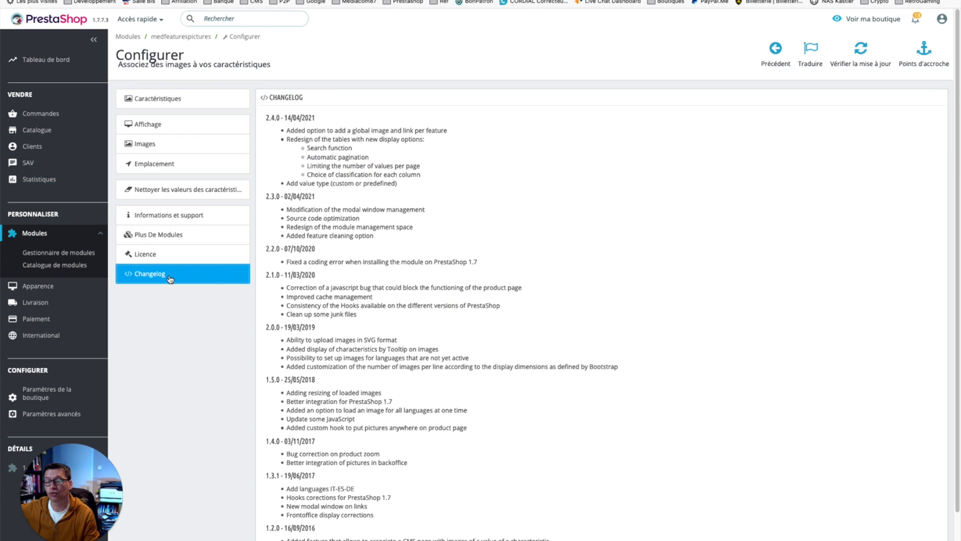
pyautogui.tripleClick(287, 118)
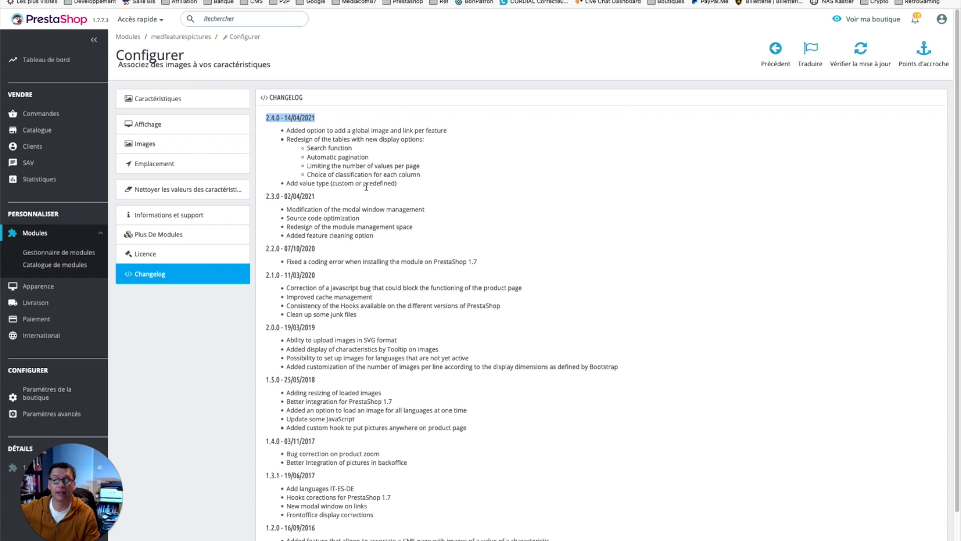
pyautogui.doubleClick(306, 119)
pyautogui.tripleClick(303, 120)
pyautogui.tripleClick(303, 119)
pyautogui.click(317, 127)
# Review the module's characteristics, display, image and placement settings once more, ending on the characteristics.
pyautogui.click(200, 106)
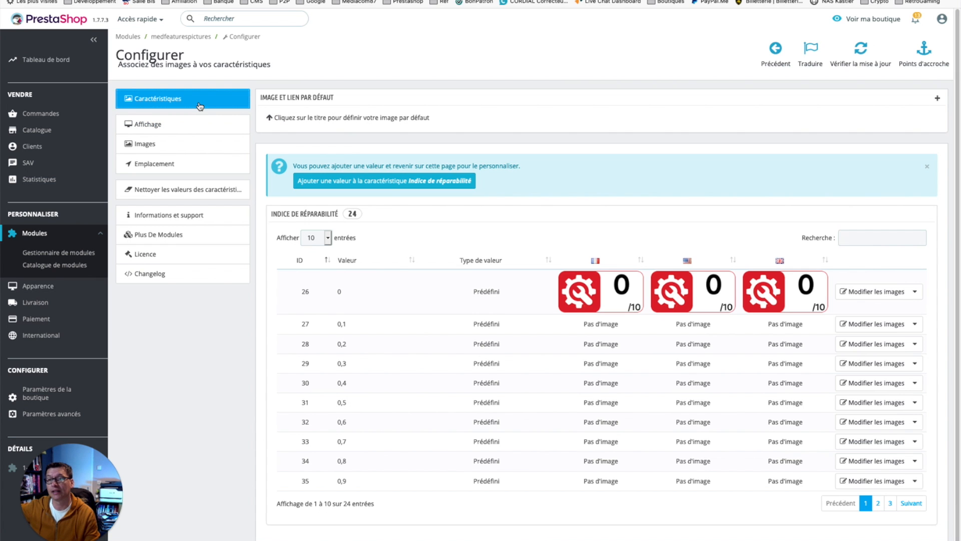
pyautogui.click(189, 130)
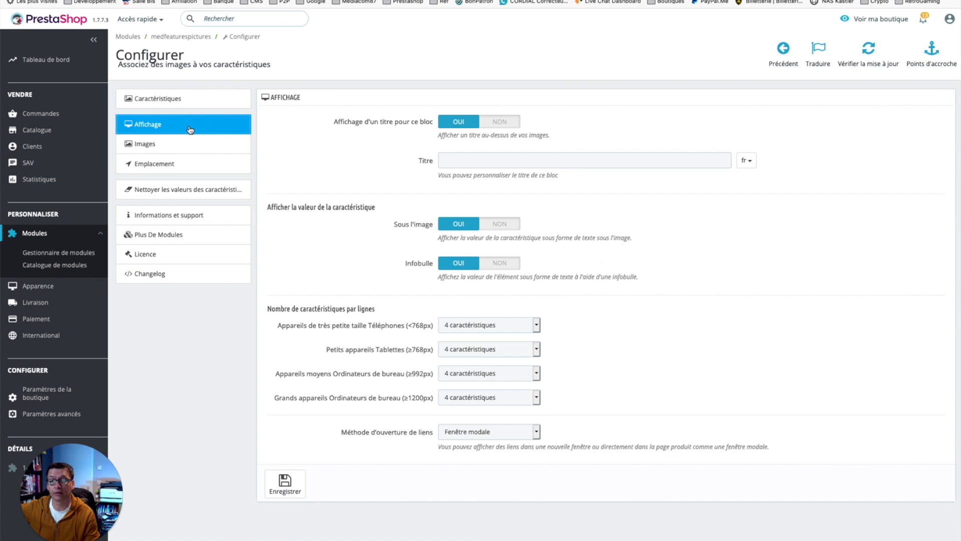
pyautogui.click(193, 145)
pyautogui.click(193, 164)
pyautogui.click(196, 146)
pyautogui.click(203, 123)
pyautogui.click(204, 100)
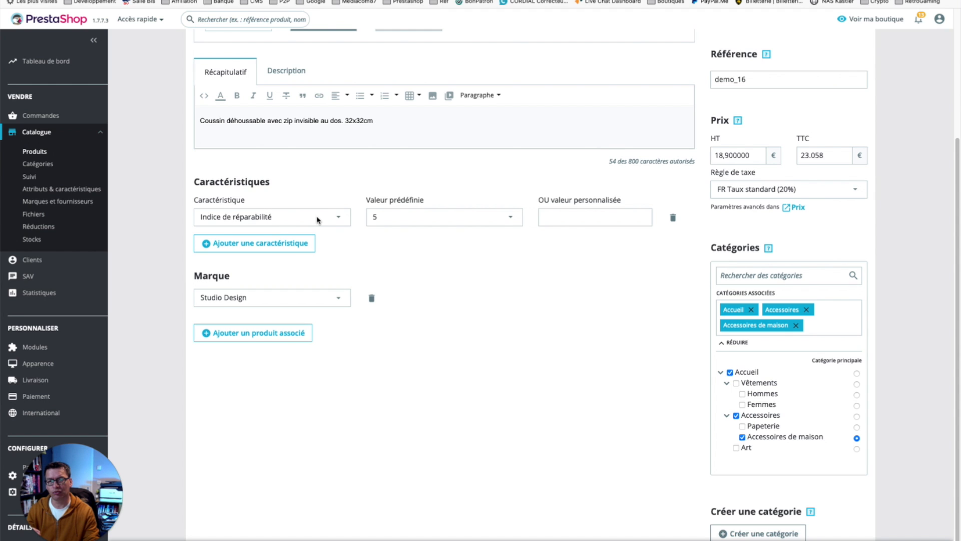
pyautogui.click(476, 223)
pyautogui.write('4')
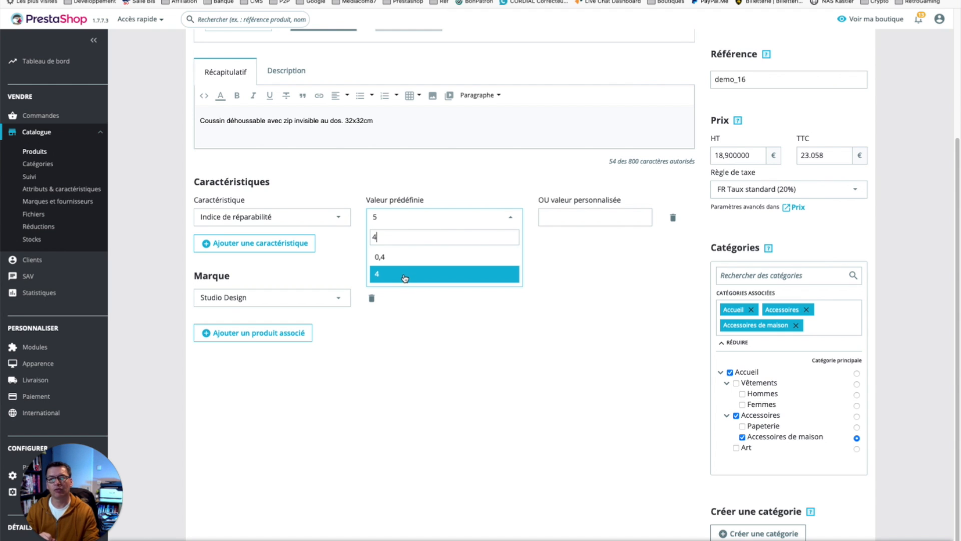
pyautogui.click(569, 252)
# Set the predefined value of the product's Indice de réparabilité characteristic to 0 and save the product.
pyautogui.click(440, 219)
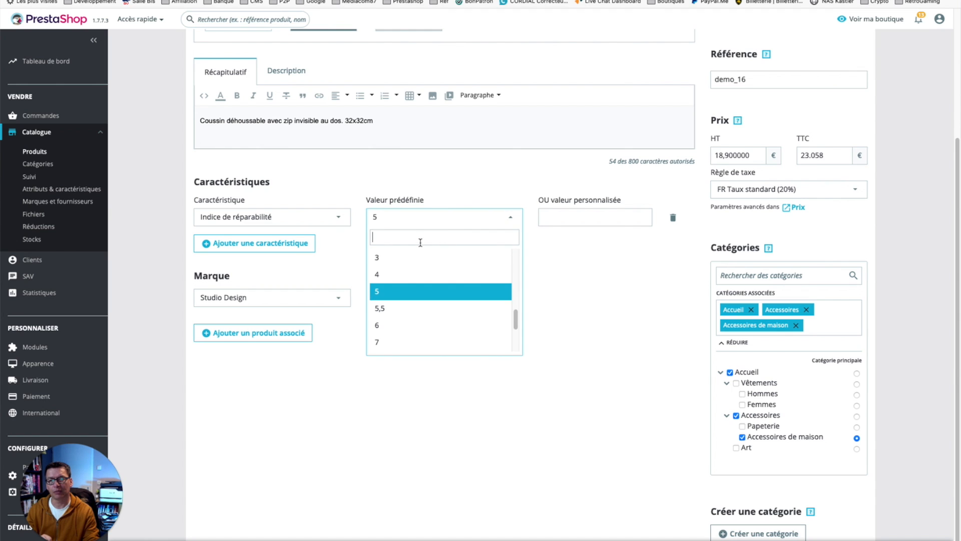
pyautogui.scroll(5, 407, 276)
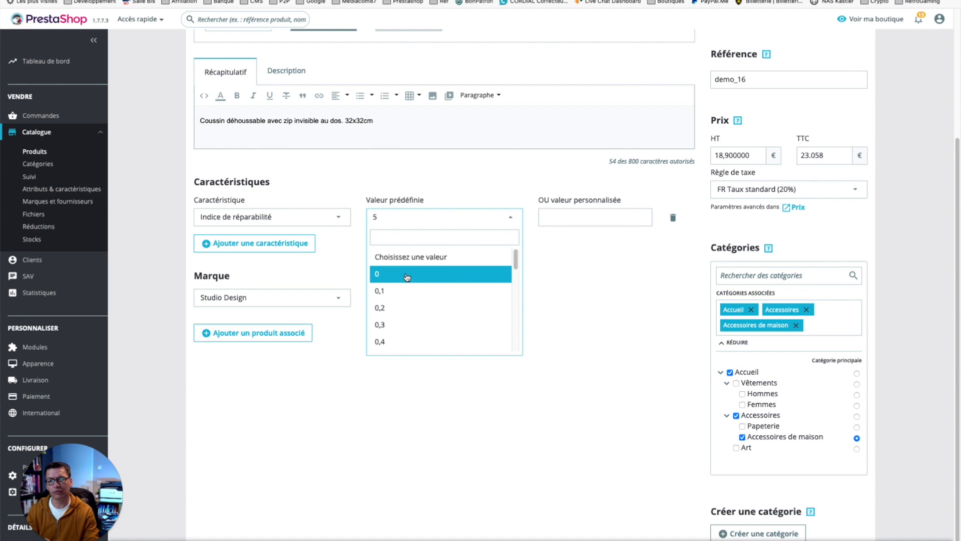
pyautogui.click(407, 274)
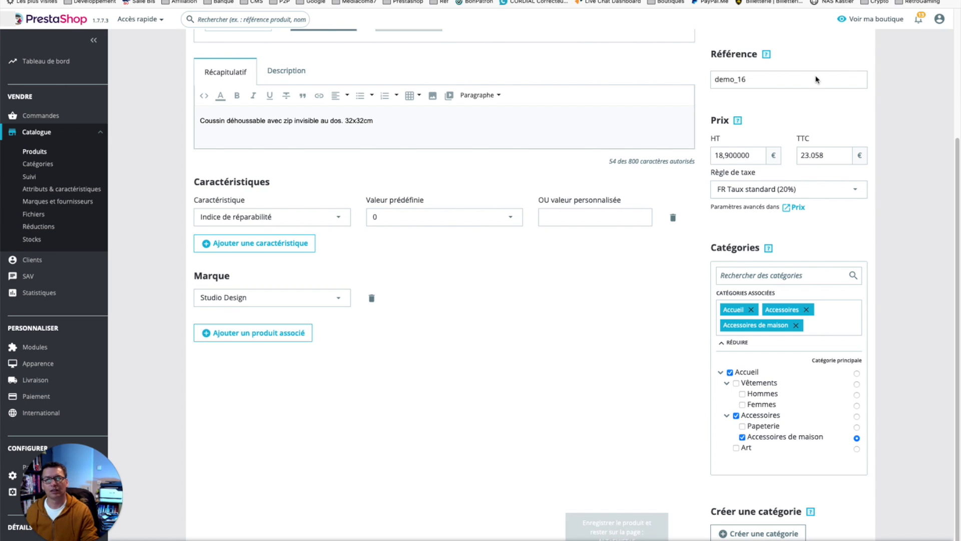
pyautogui.hotkey('alt', 'shift', 's')
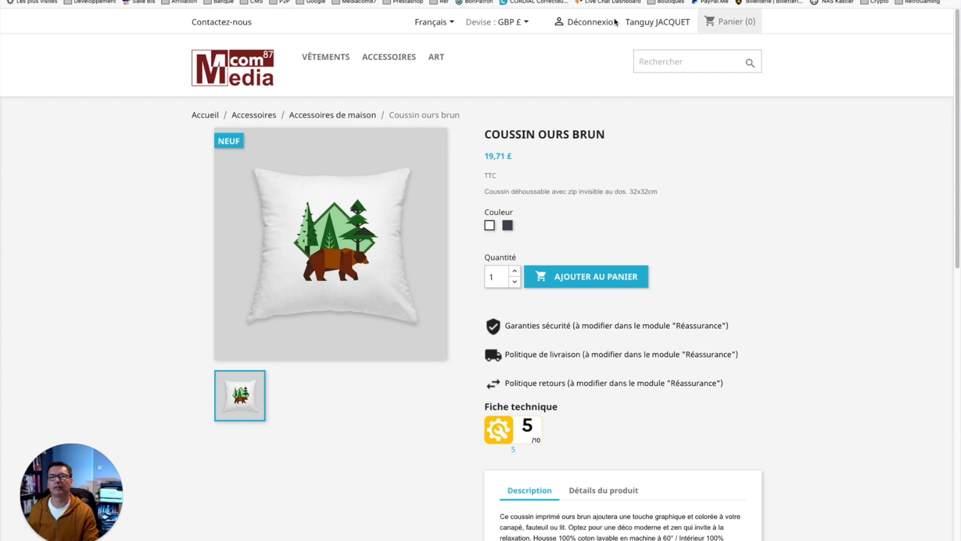
# Reload the Coussin ours brun shop page and examine the repairability index under Fiche technique and in the product details.
pyautogui.press('F5')
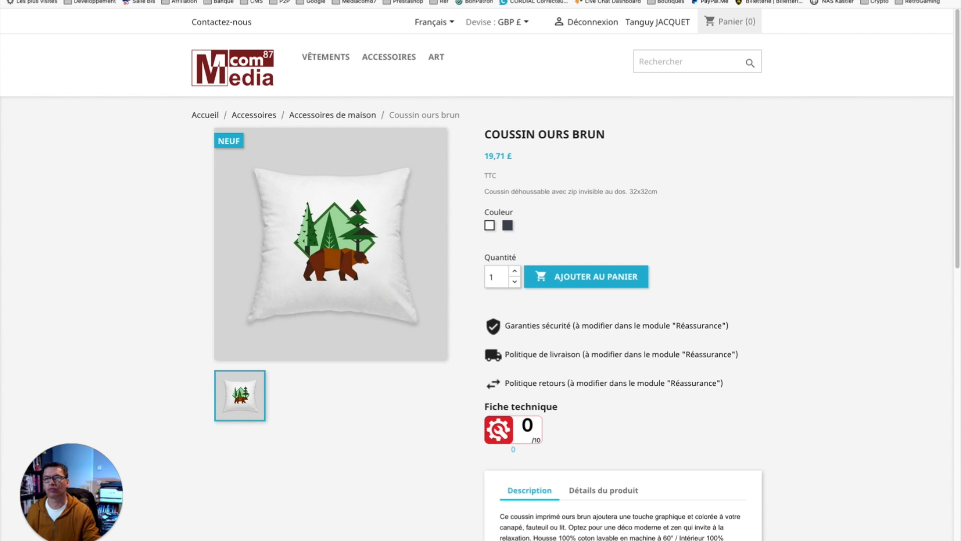
pyautogui.moveTo(503, 435)
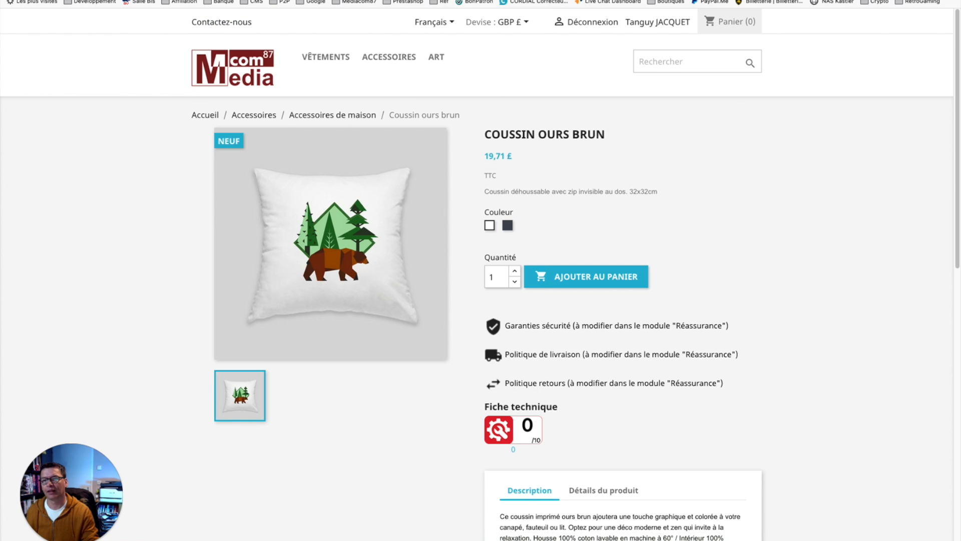
pyautogui.tripleClick(523, 405)
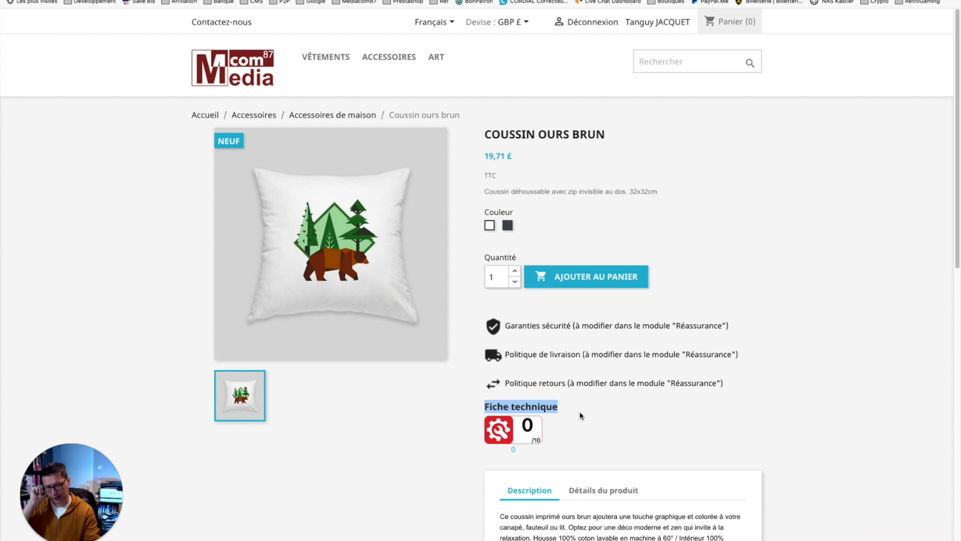
pyautogui.scroll(-3, 579, 416)
pyautogui.click(620, 336)
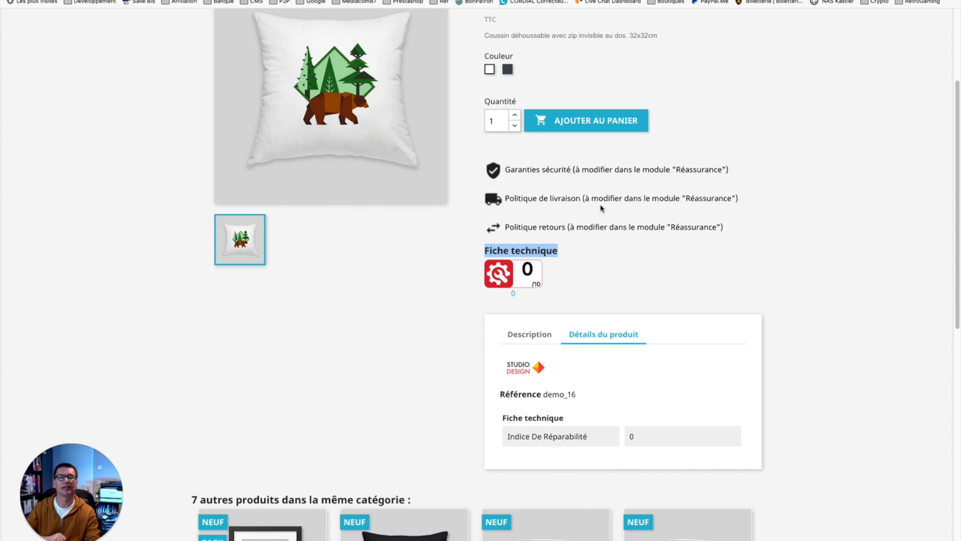
pyautogui.click(620, 266)
pyautogui.scroll(3, 570, 265)
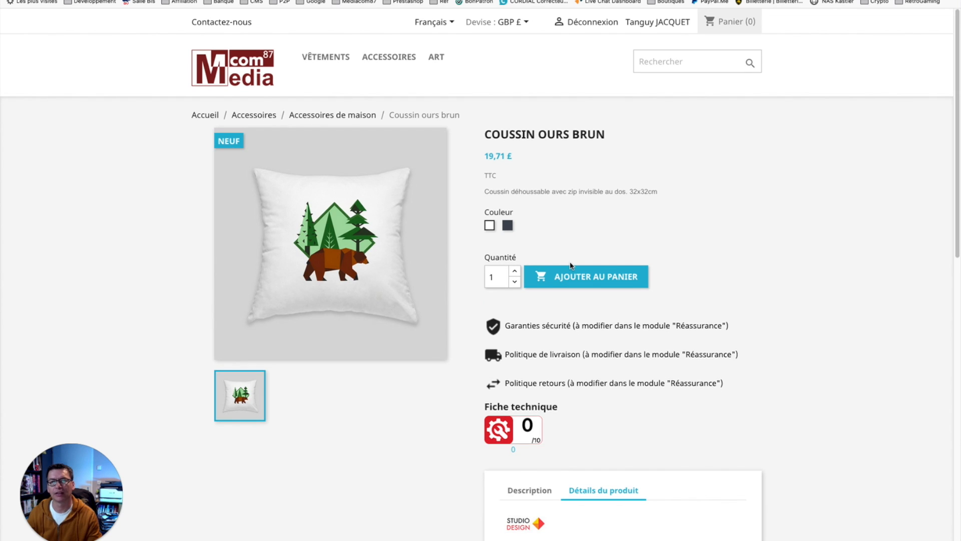